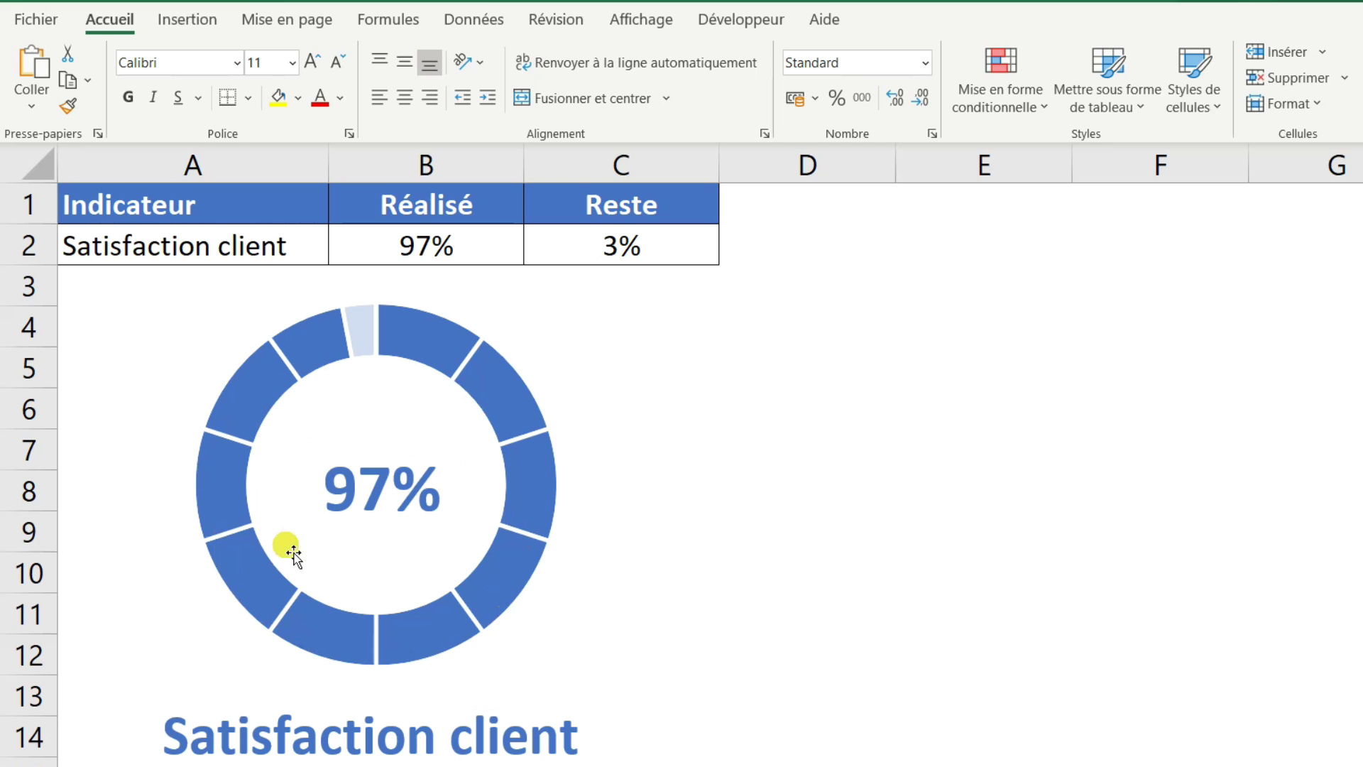
Step: Test the finished doughnut chart by setting the Réalisé value in B2 to 90%, 80% and 50% in turn
left_click(456, 249)
type("90")
key("Return")
key("Up")
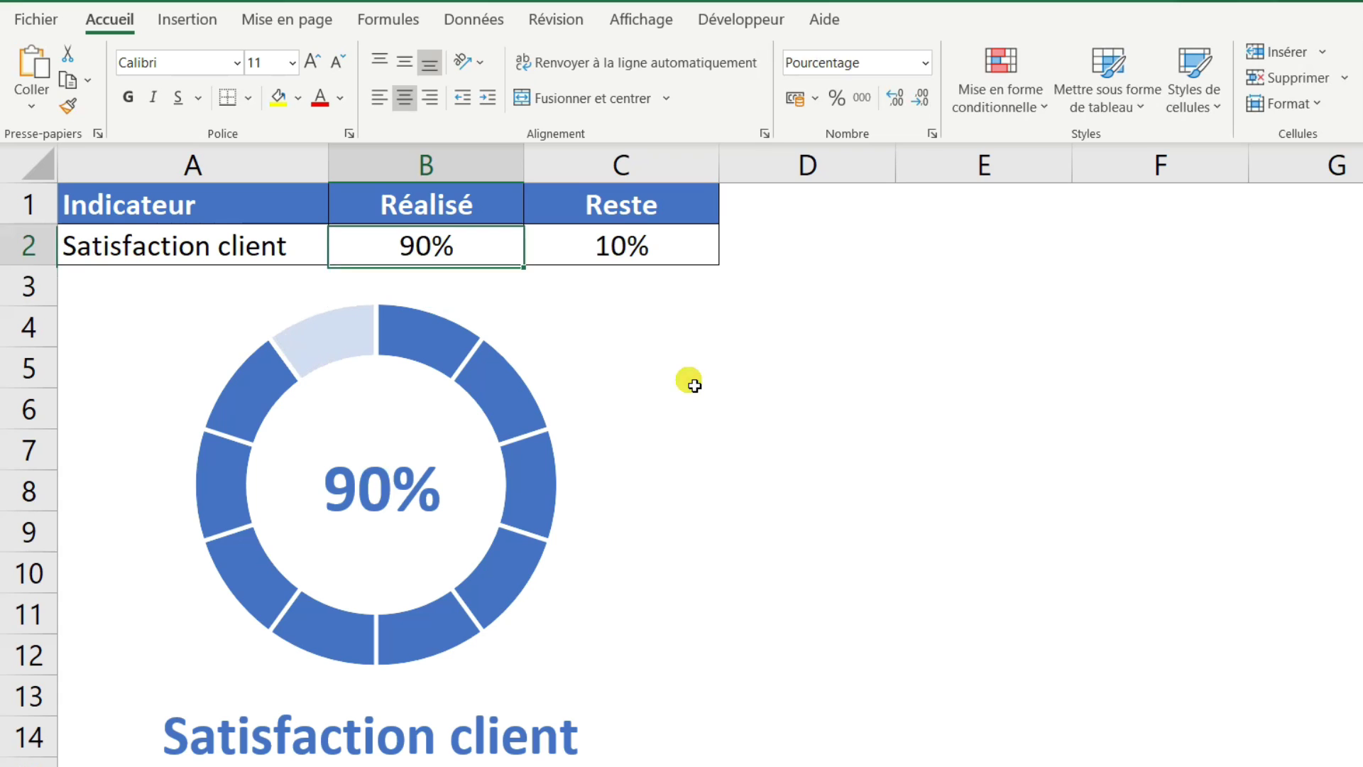
type("80")
key("Return")
key("Up")
type("50")
key("Return")
key("Up")
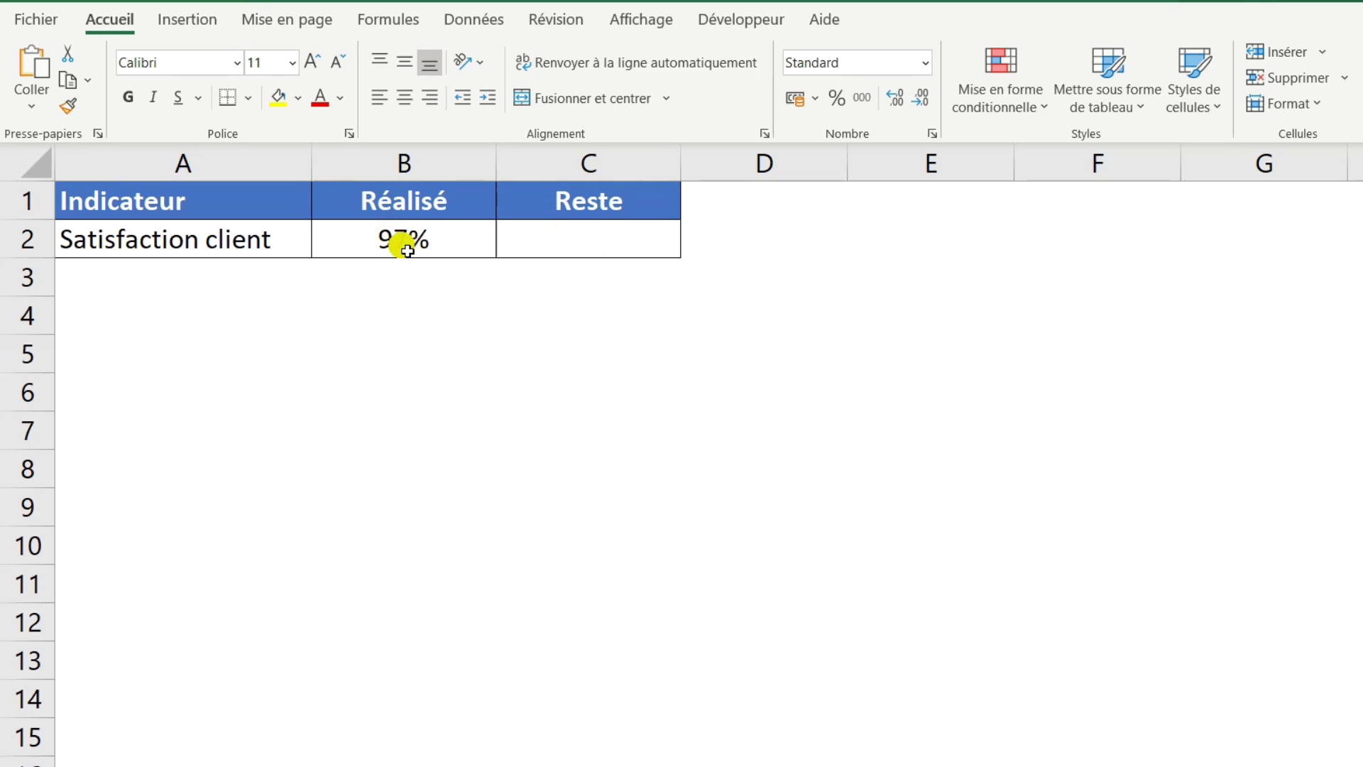
Step: Enter the formula =1-B2 in cell C2 to calculate the Reste value
left_click(587, 249)
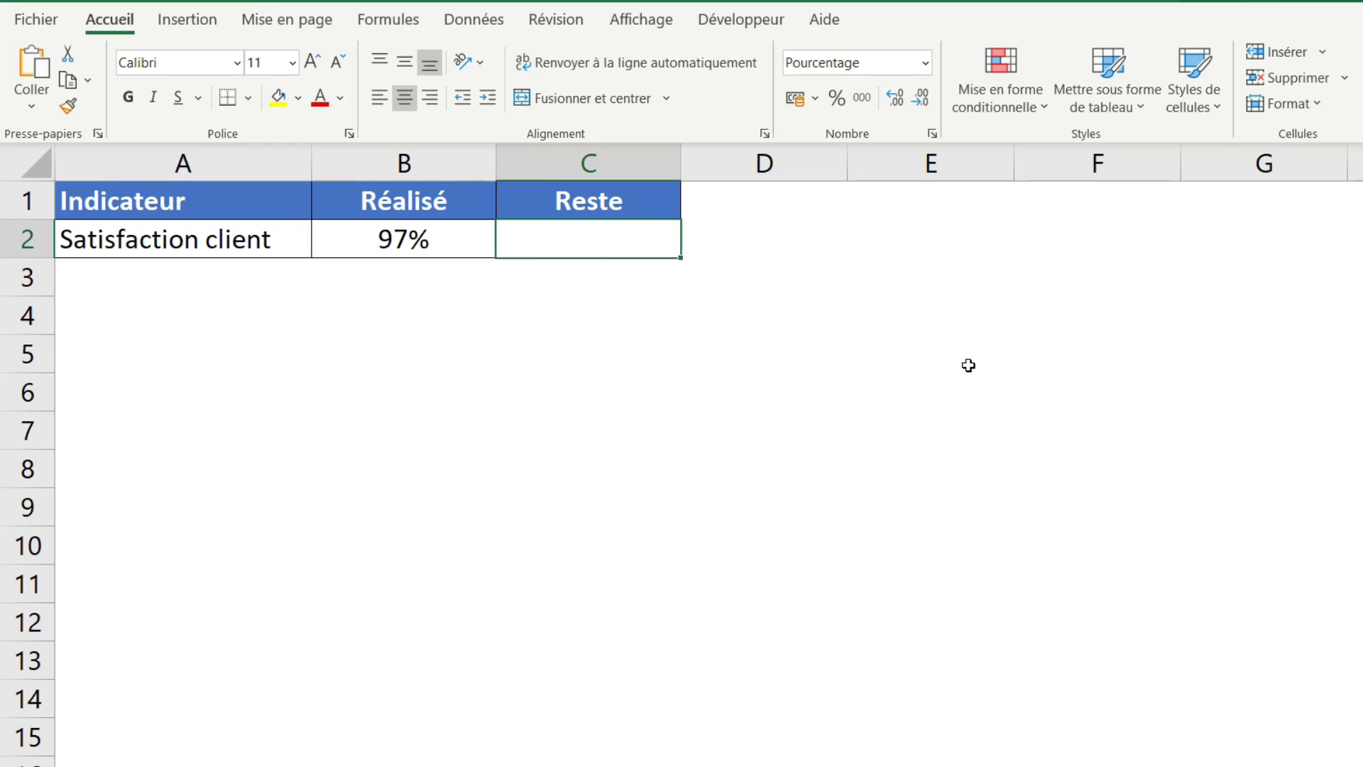
type("=")
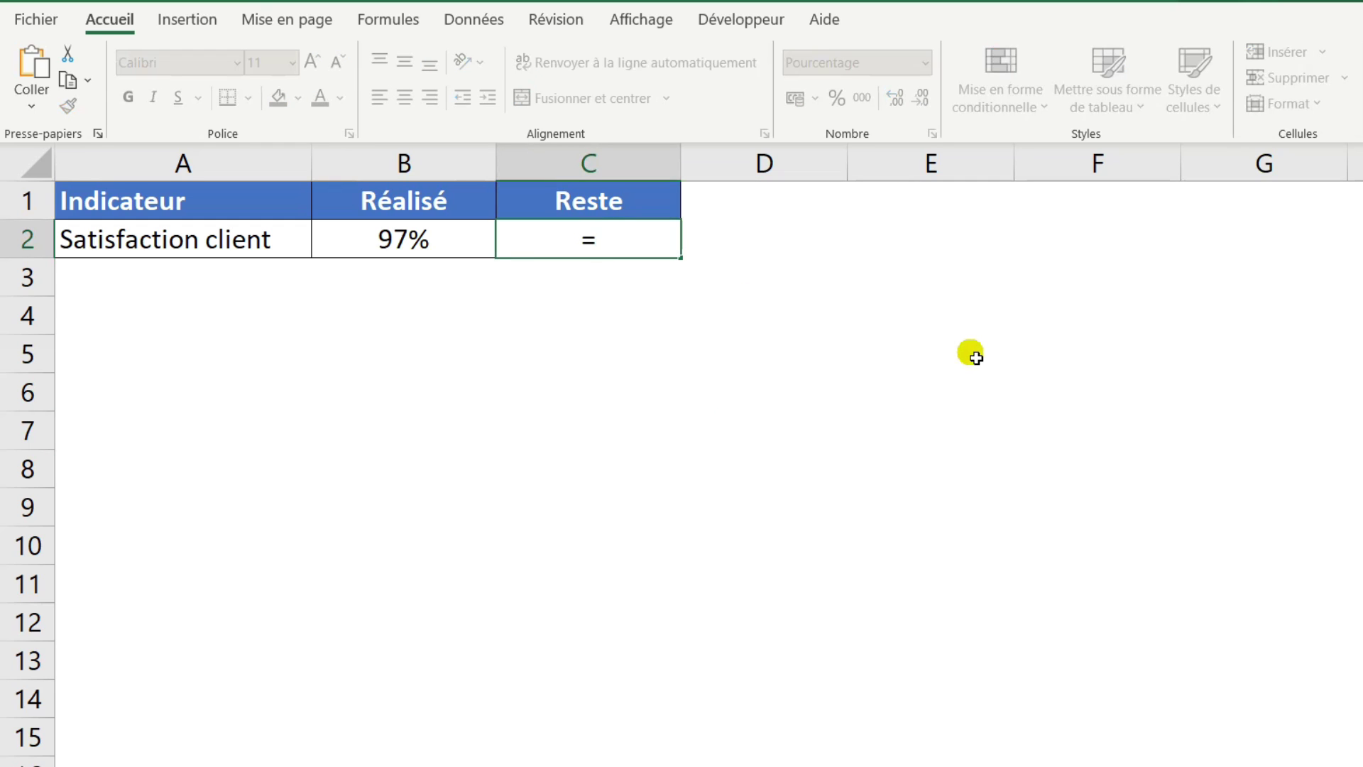
type("1-")
left_click(361, 243)
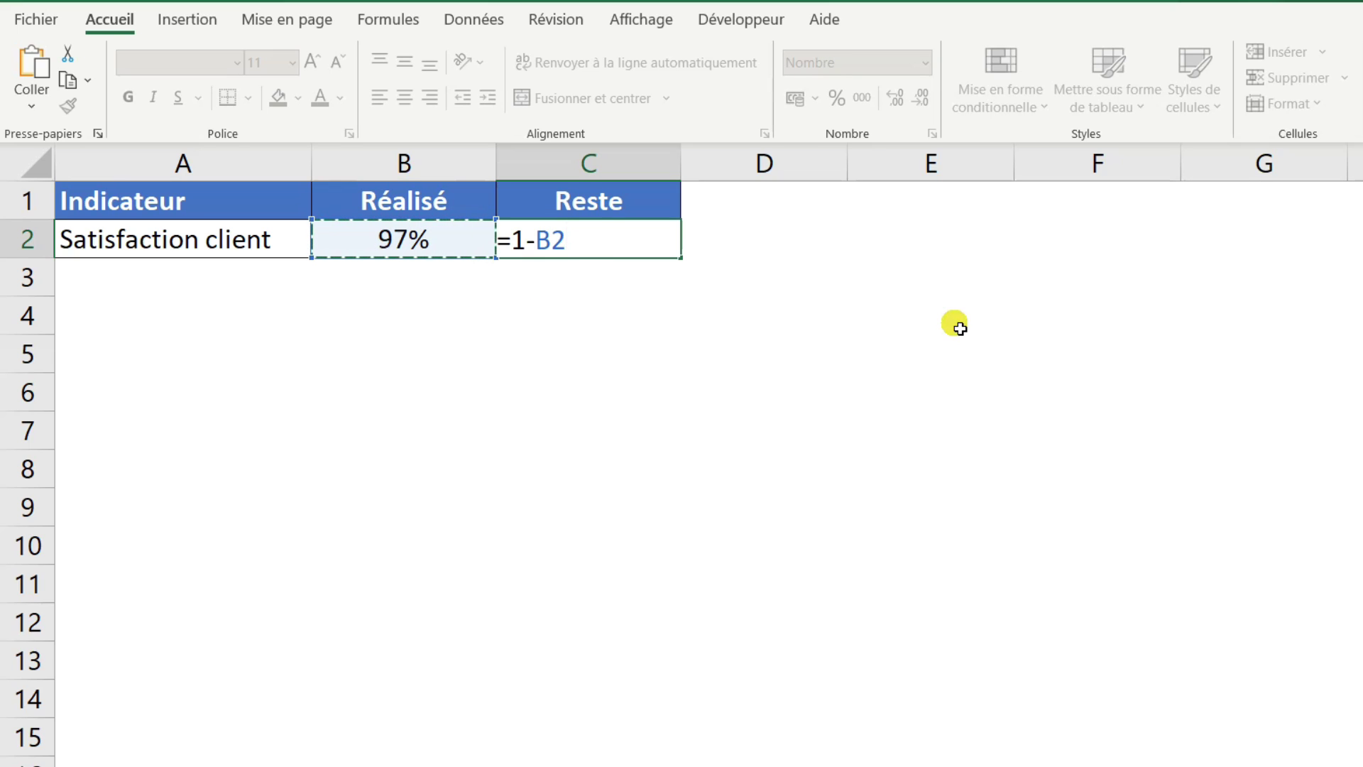
key("Return")
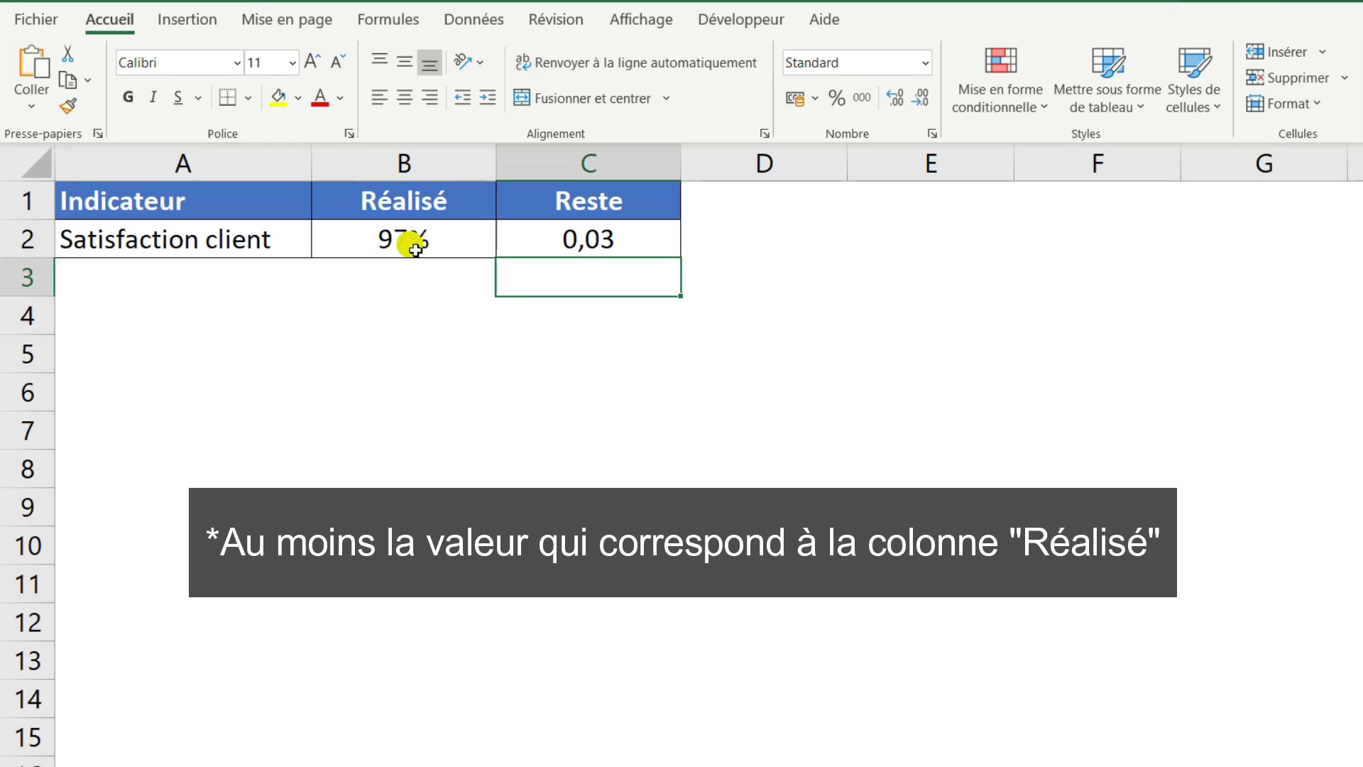
Step: Format the Réalisé and Reste values in B2:C2 as percentages with no decimal places
left_click_drag(415, 248, 544, 240)
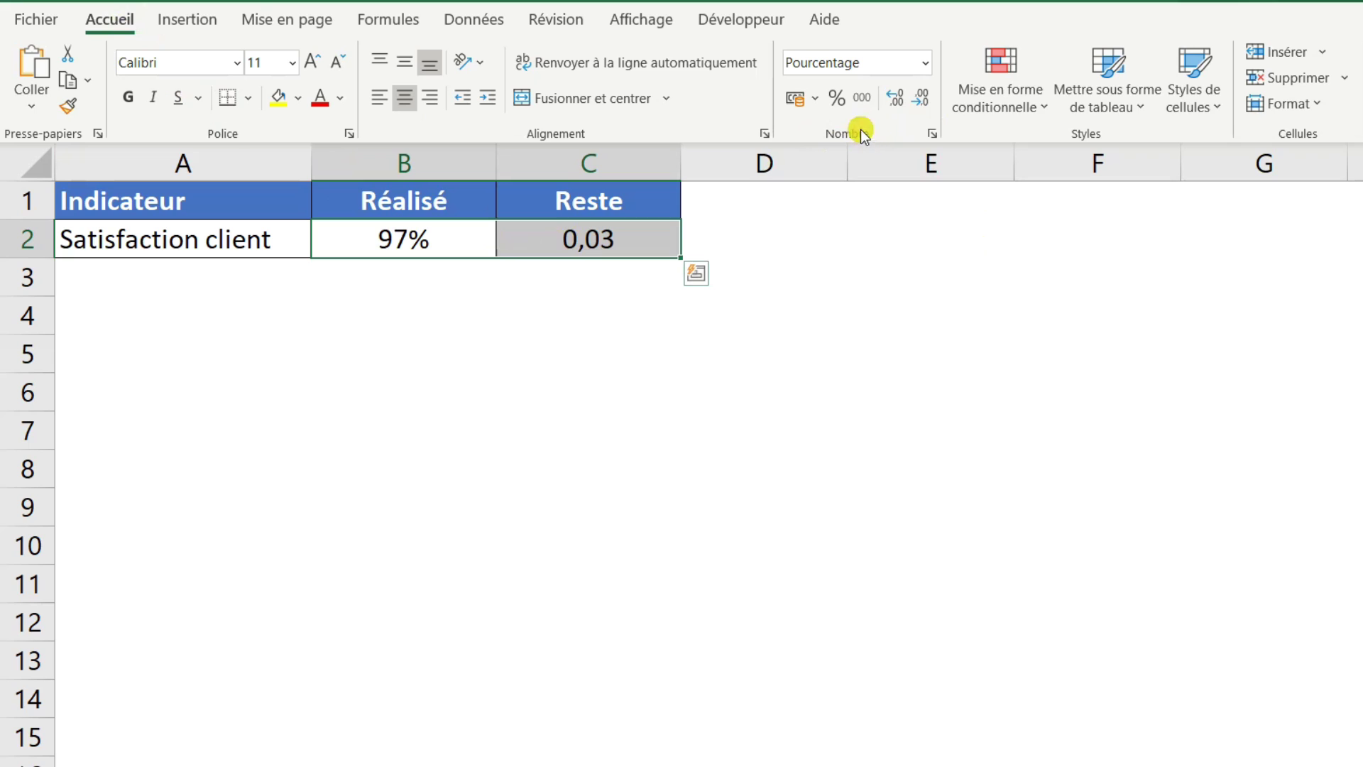
left_click(834, 99)
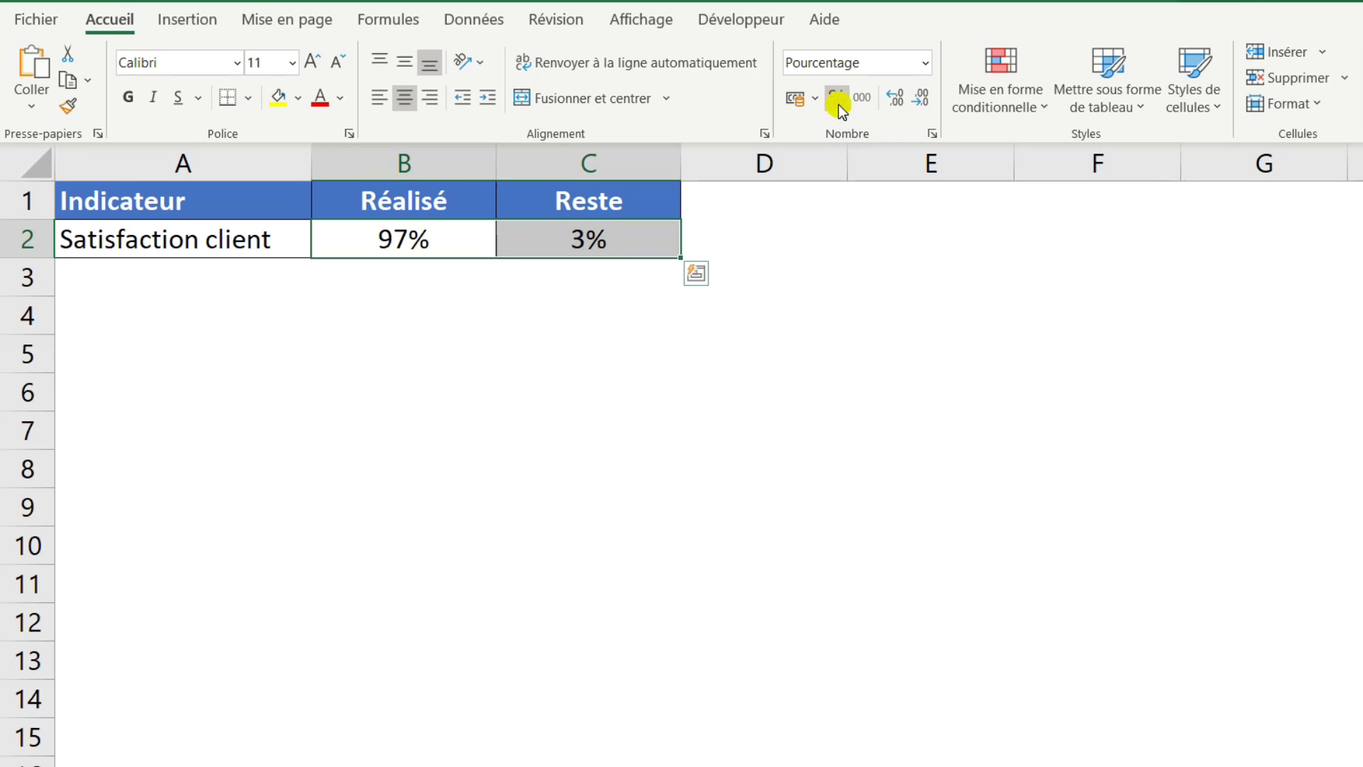
left_click(896, 100)
left_click(920, 99)
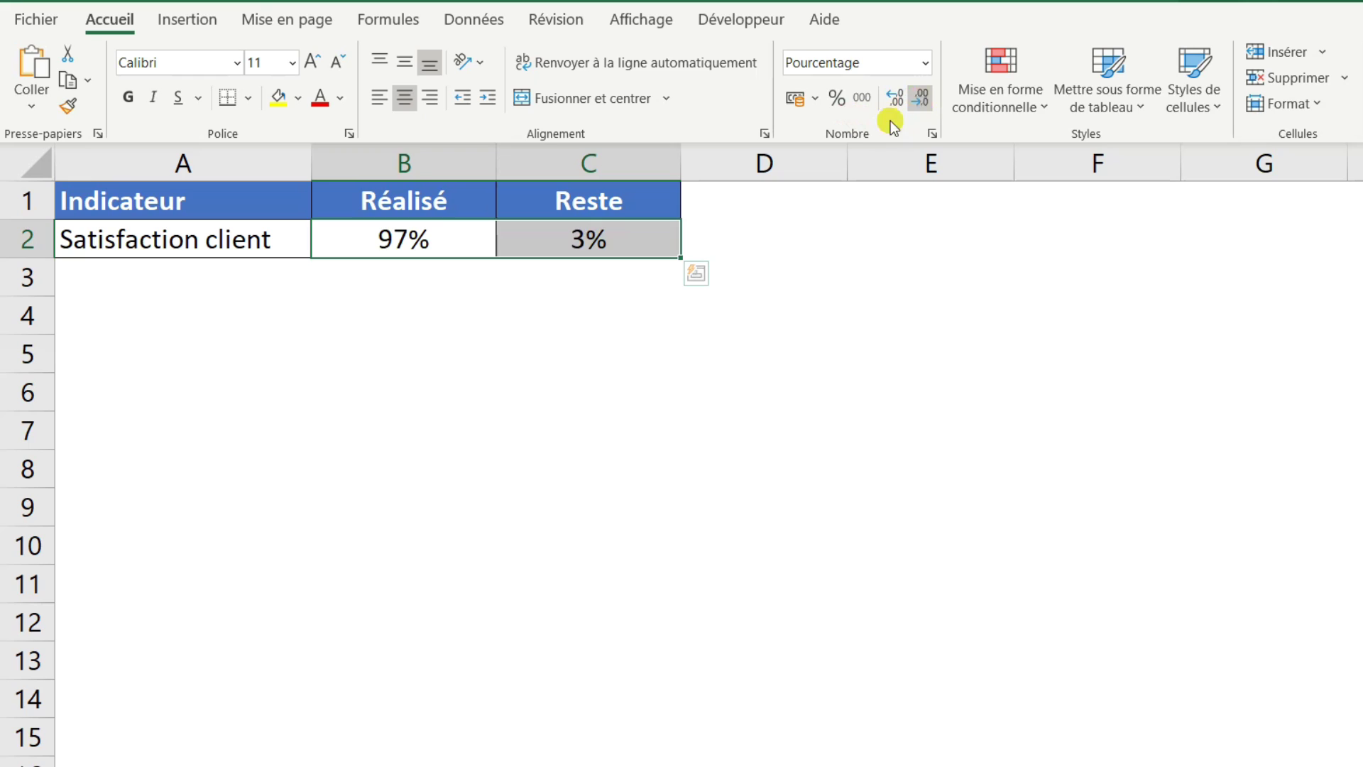
Step: Insert an empty doughnut chart from blank cell A4, about 6.9 cm high and 12 cm wide, placed just below the table
left_click(170, 327)
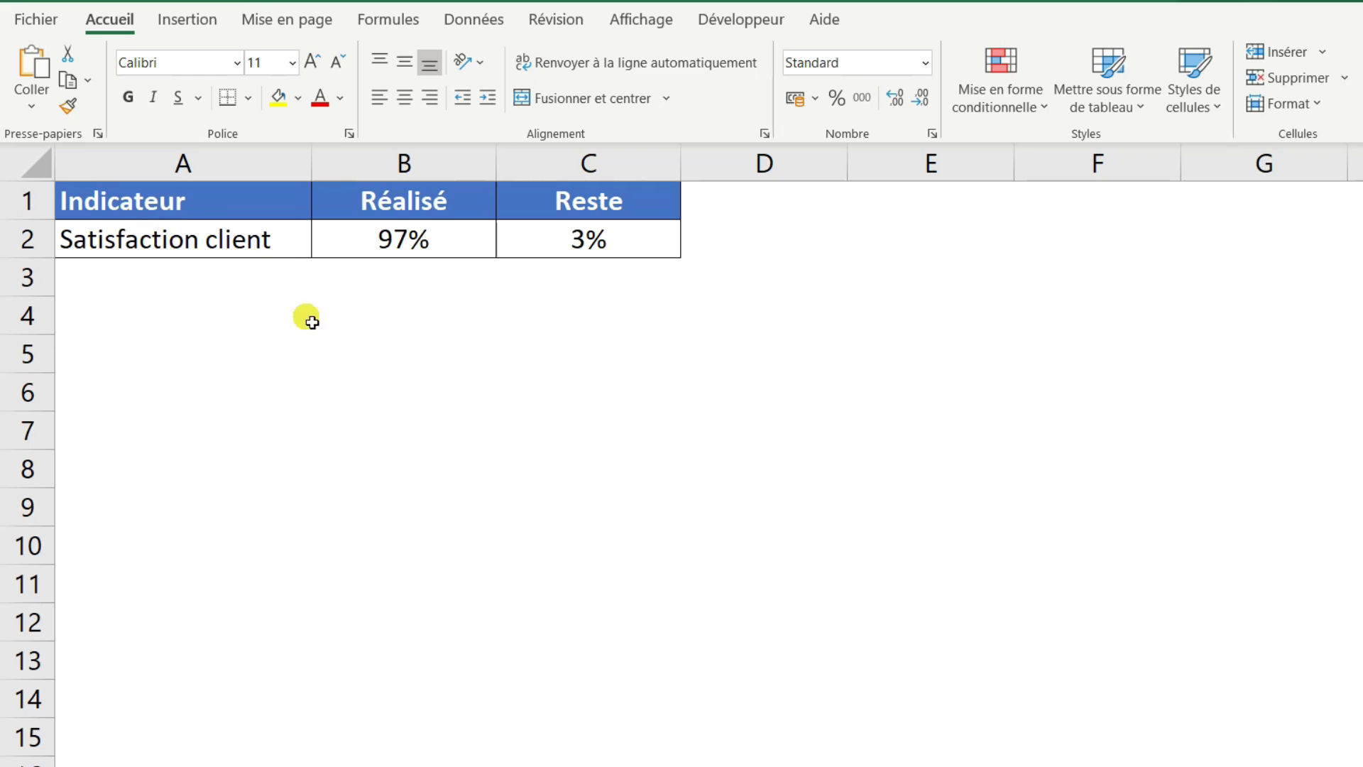
left_click(154, 331)
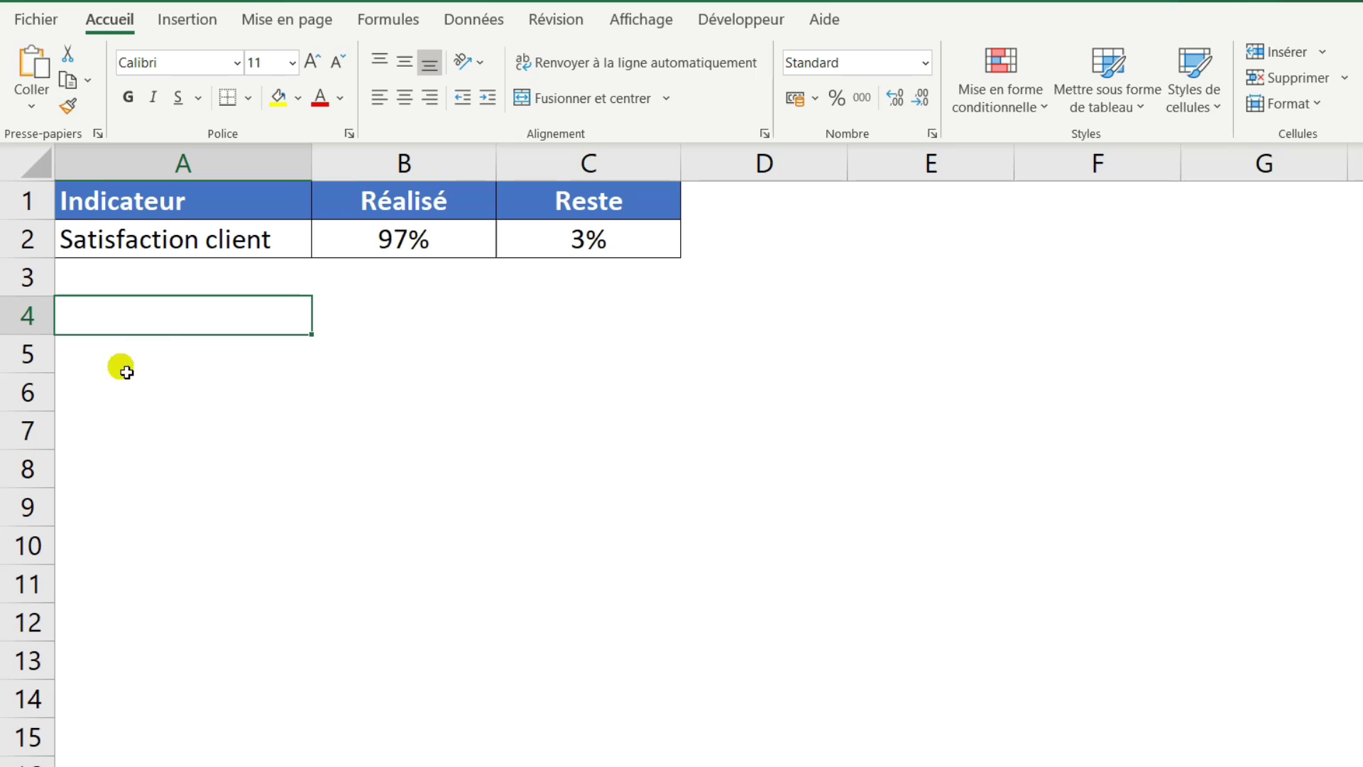
left_click(188, 21)
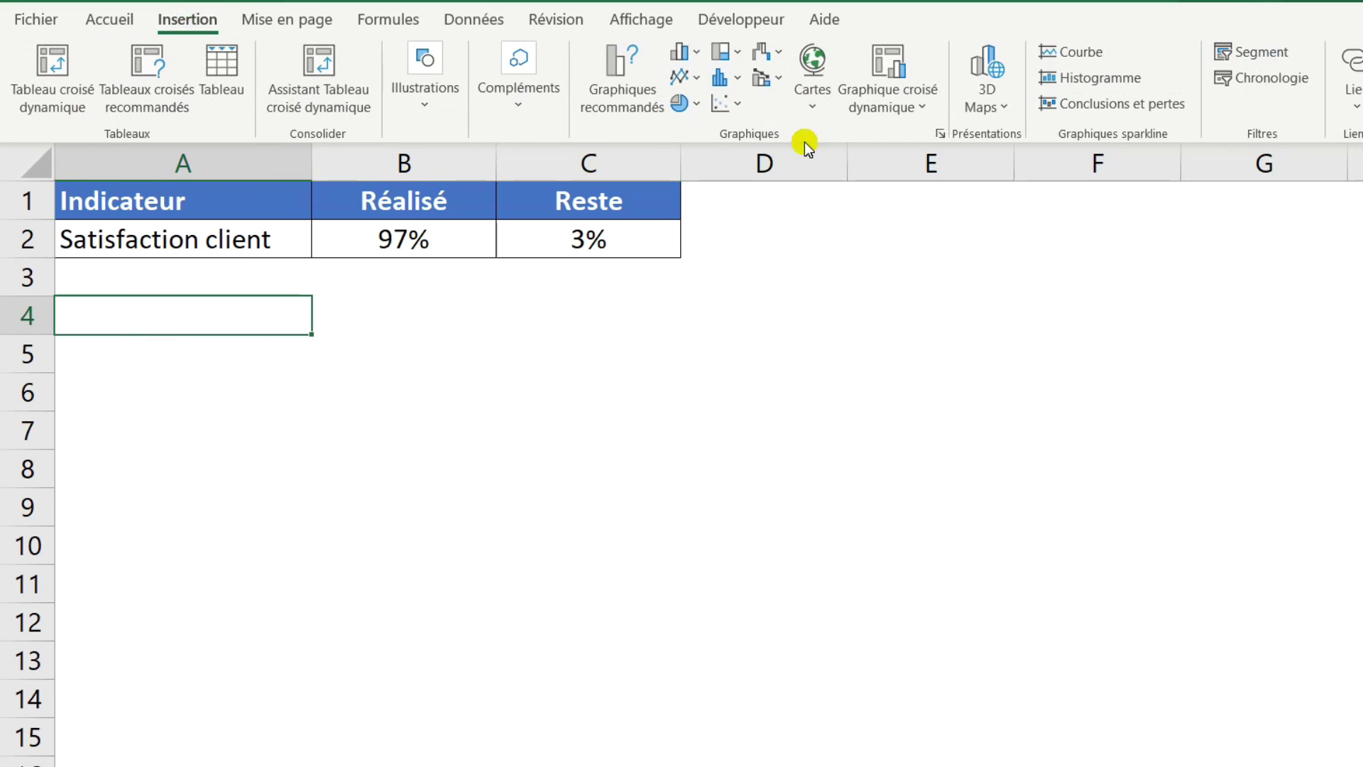
left_click(695, 108)
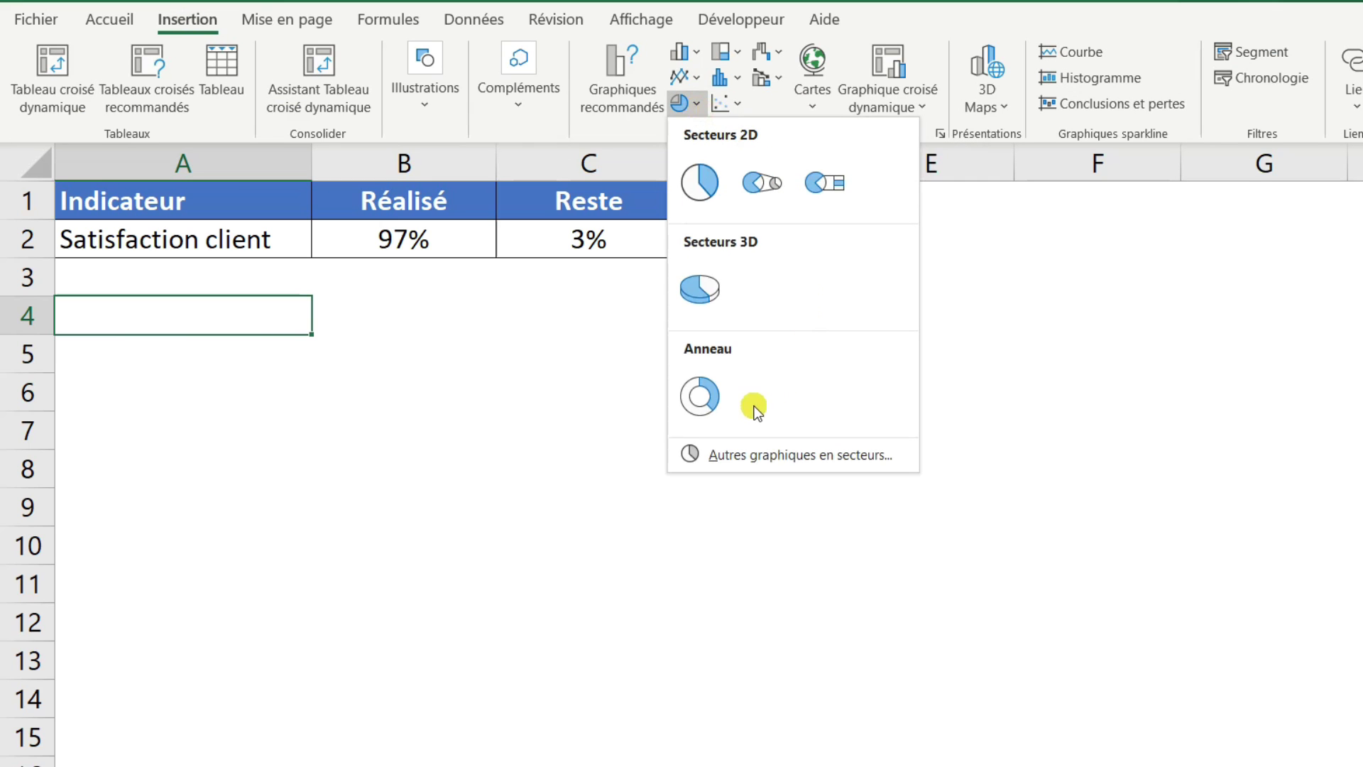
left_click(701, 404)
left_click_drag(1353, 215, 1298, 266)
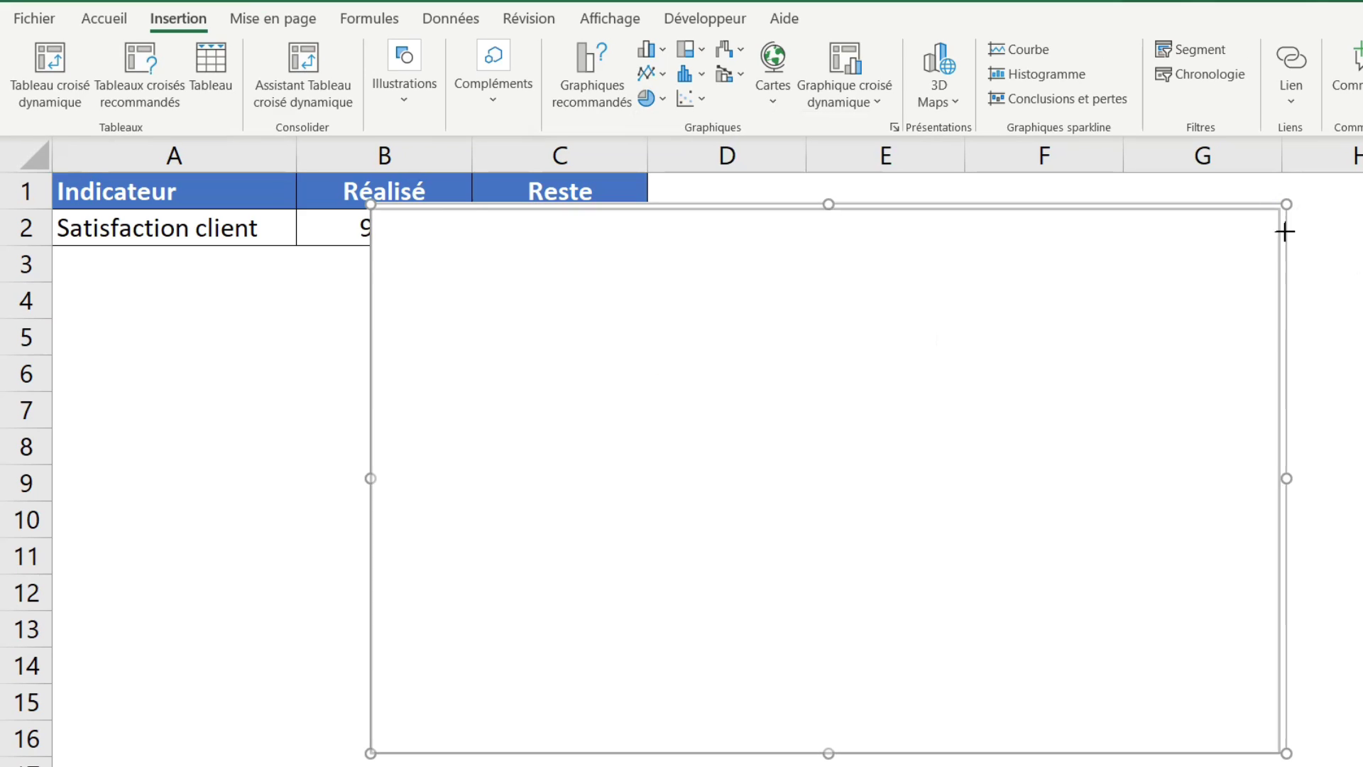
left_click_drag(1209, 294, 897, 295)
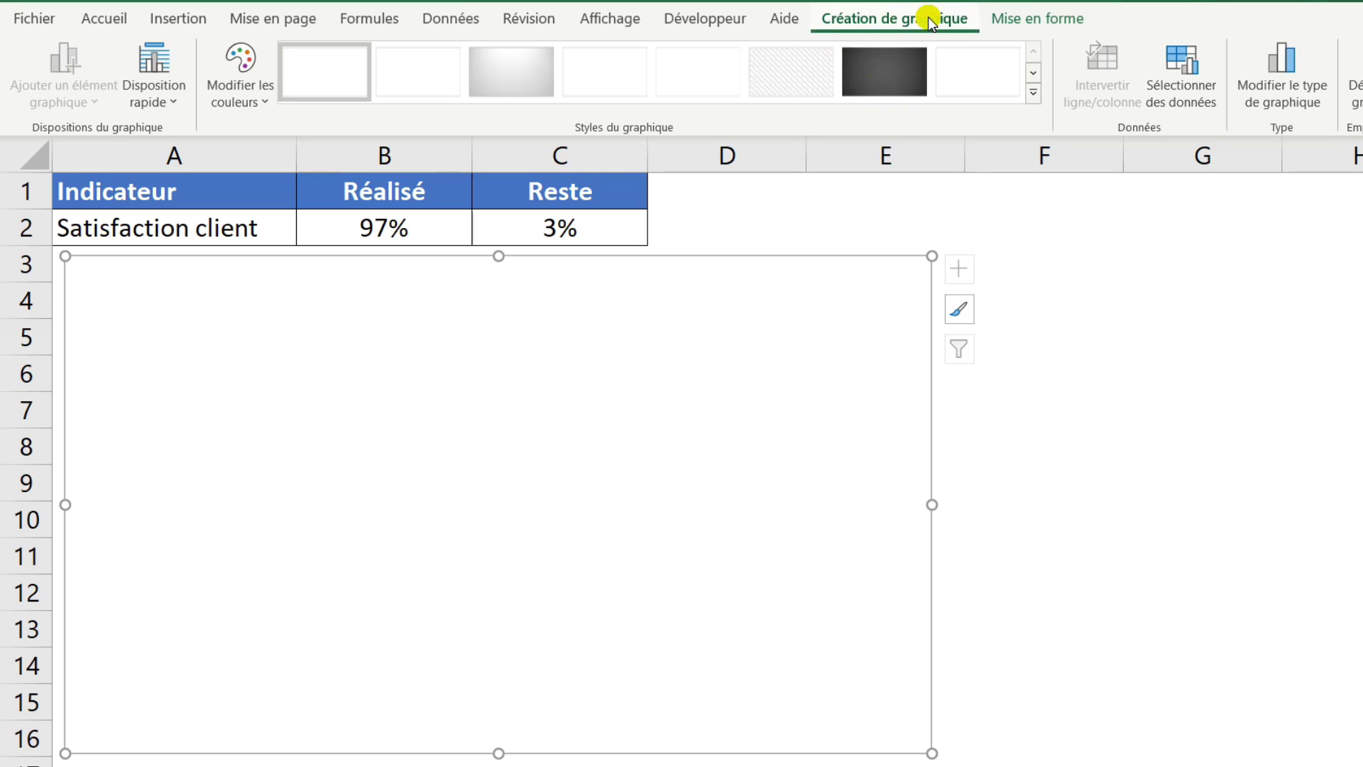
Step: Add a data series to the empty chart with ten equal values, ={1,1,1,1,1,1,1,1,1,1}
left_click(1184, 85)
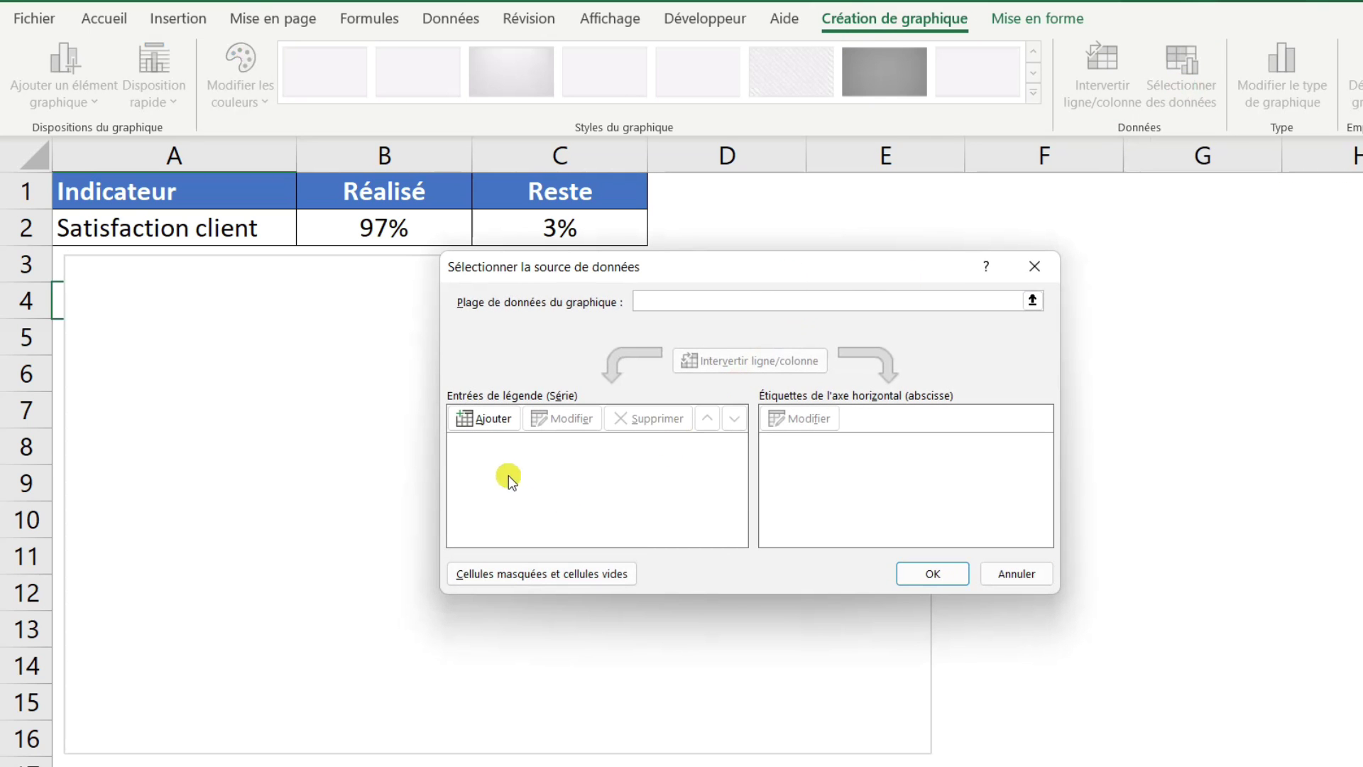
left_click(483, 422)
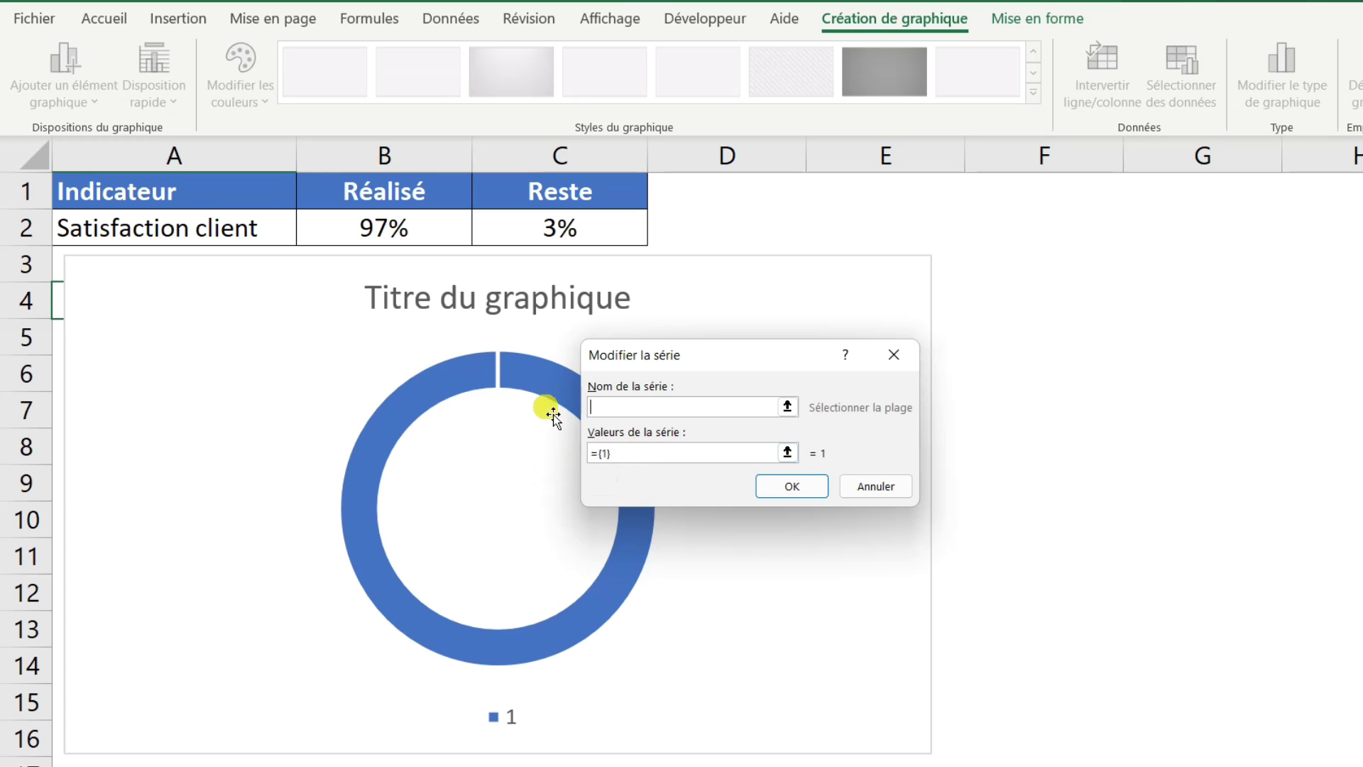
left_click(631, 460)
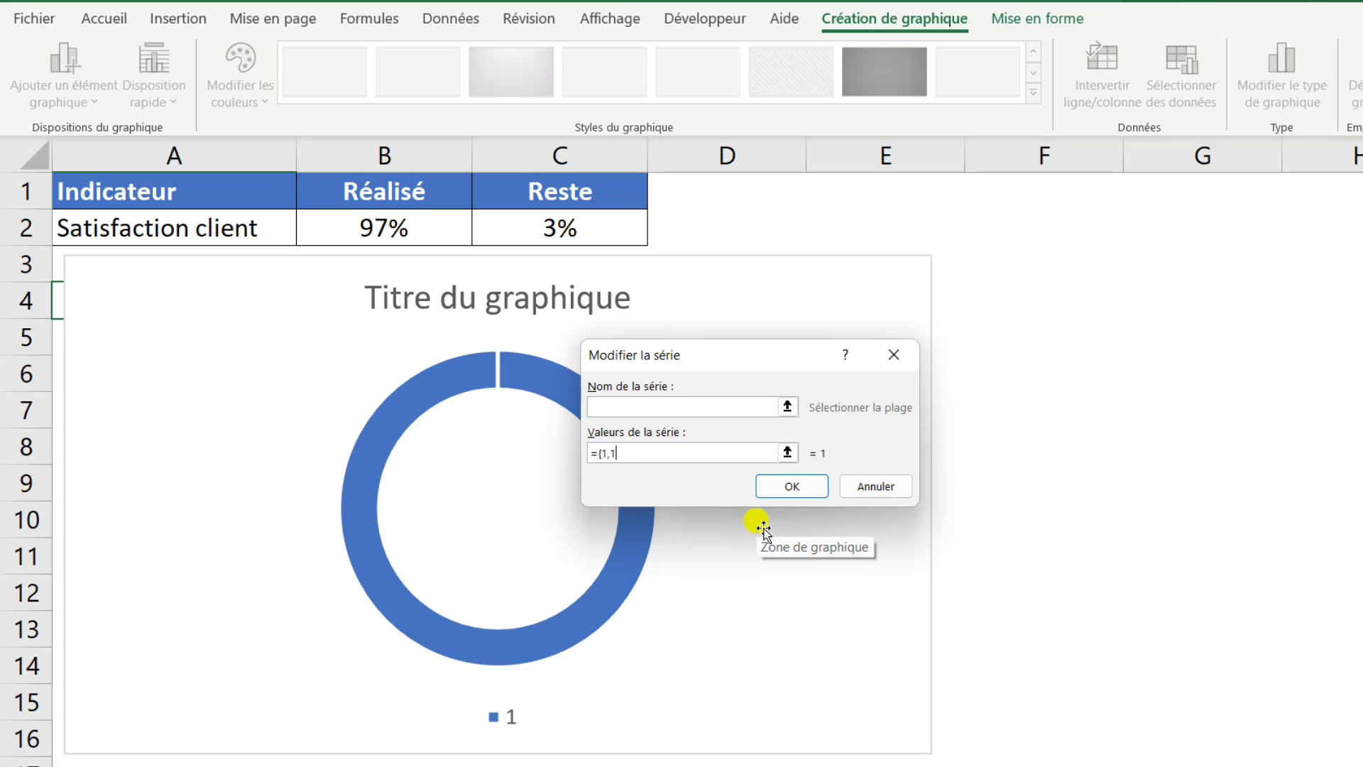
type("1,1,1,1,1,1,1,1")
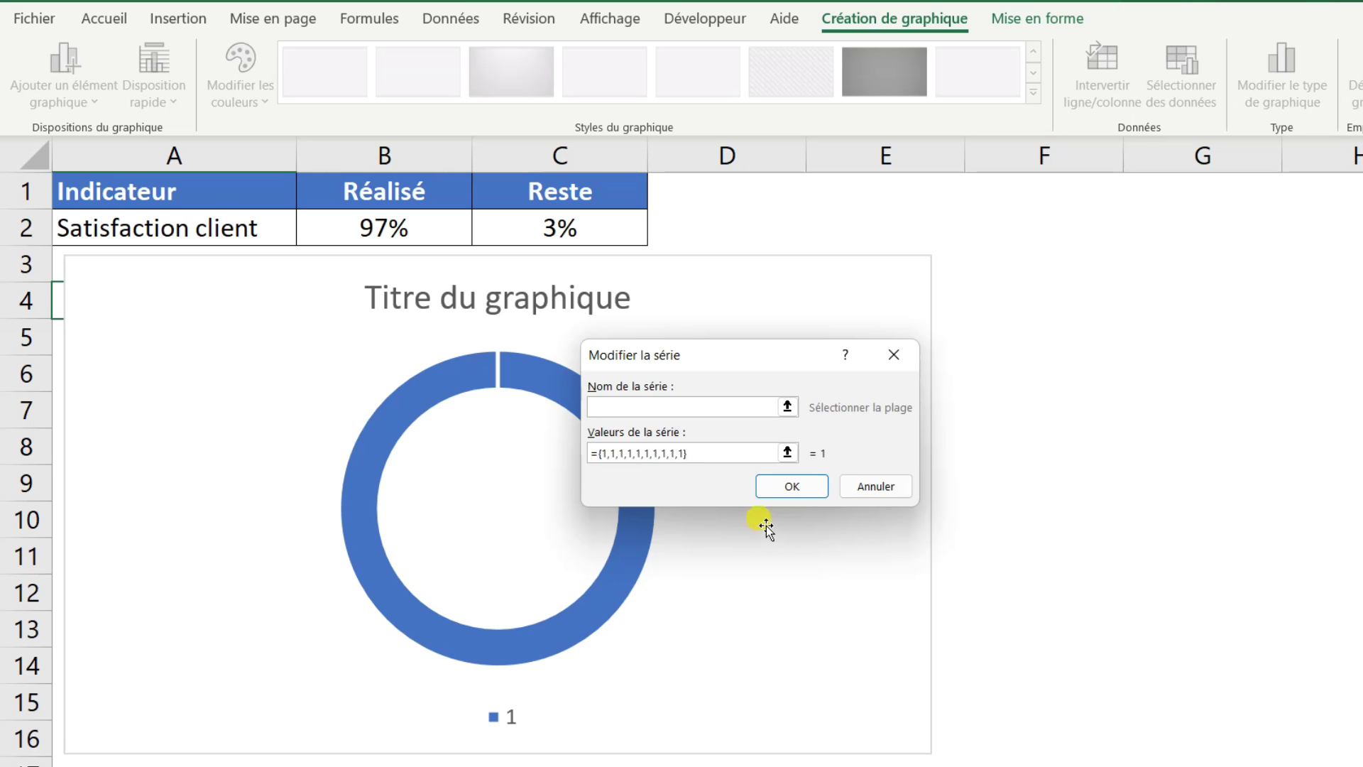
left_click(781, 489)
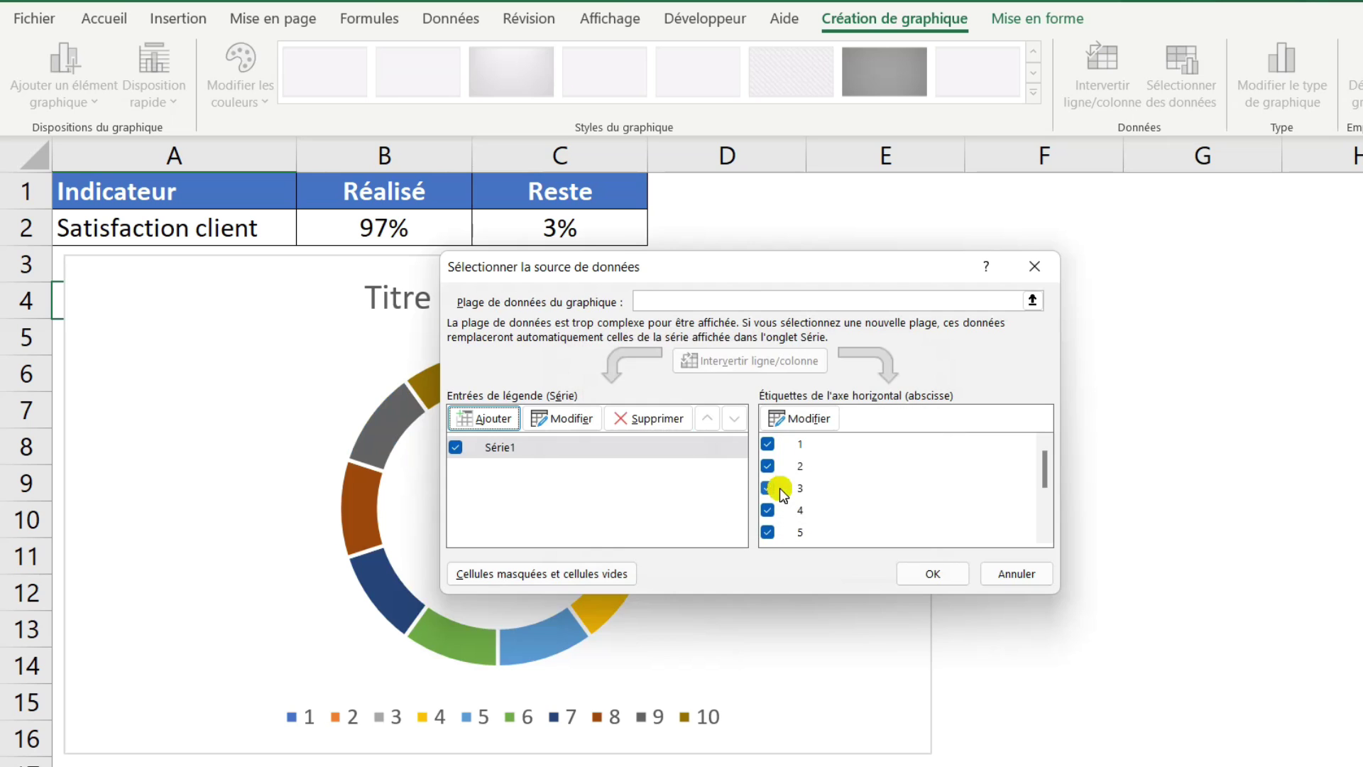
left_click(930, 573)
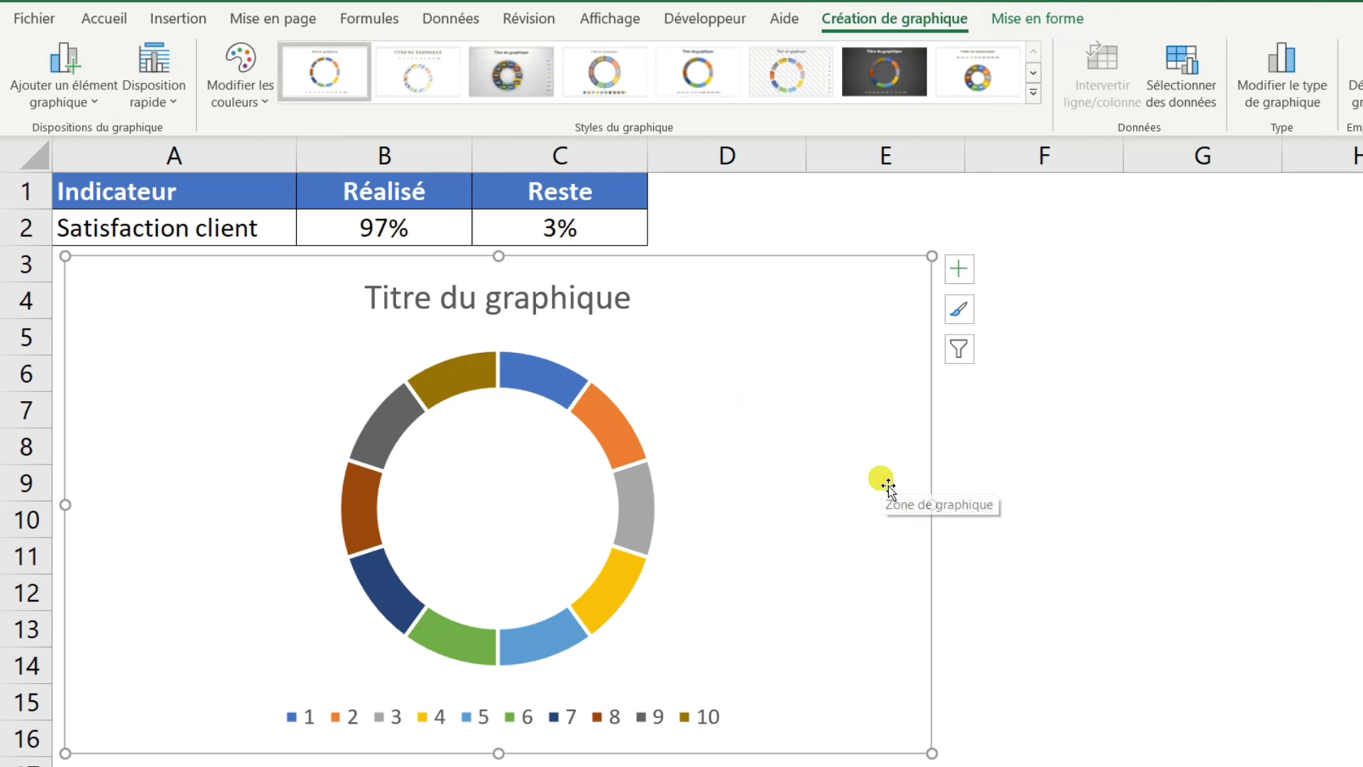
Step: Set the chart area to no fill and no outline
left_click(773, 382)
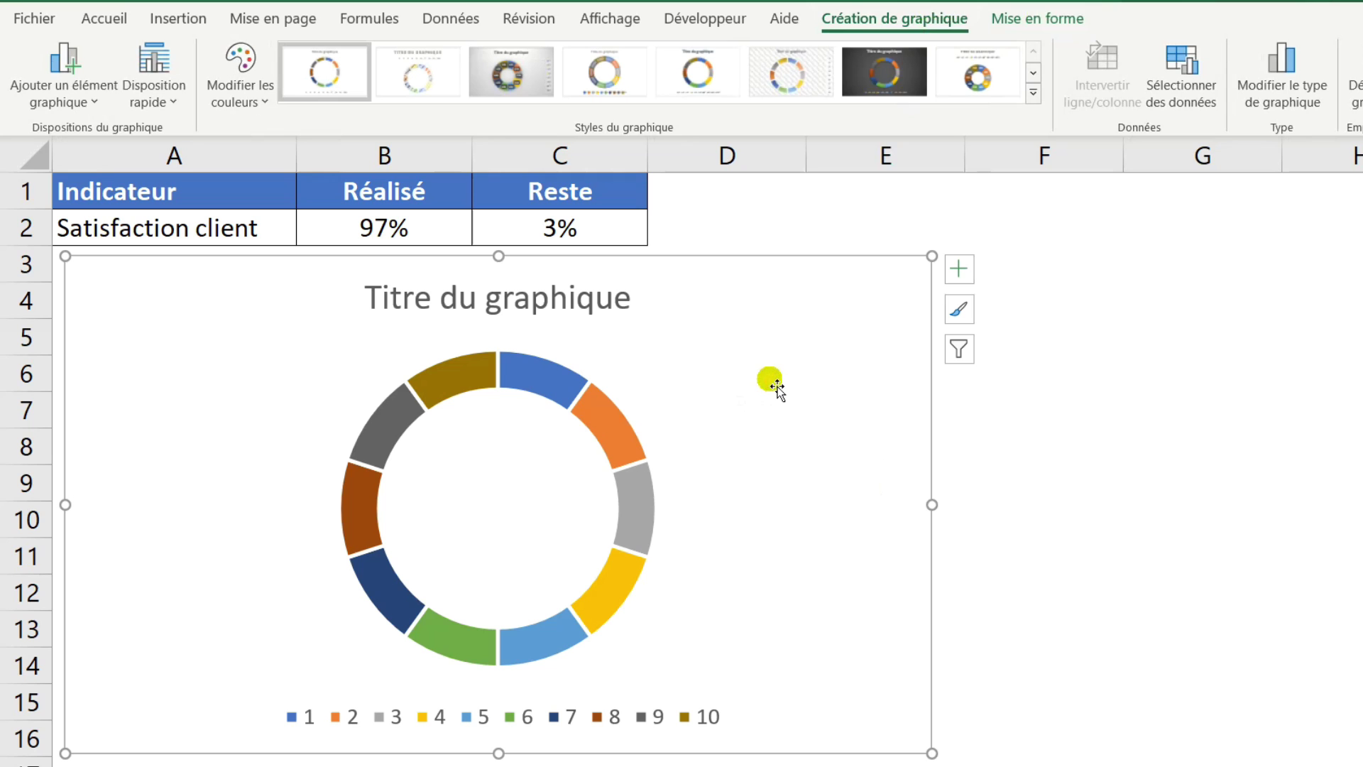
left_click(1049, 21)
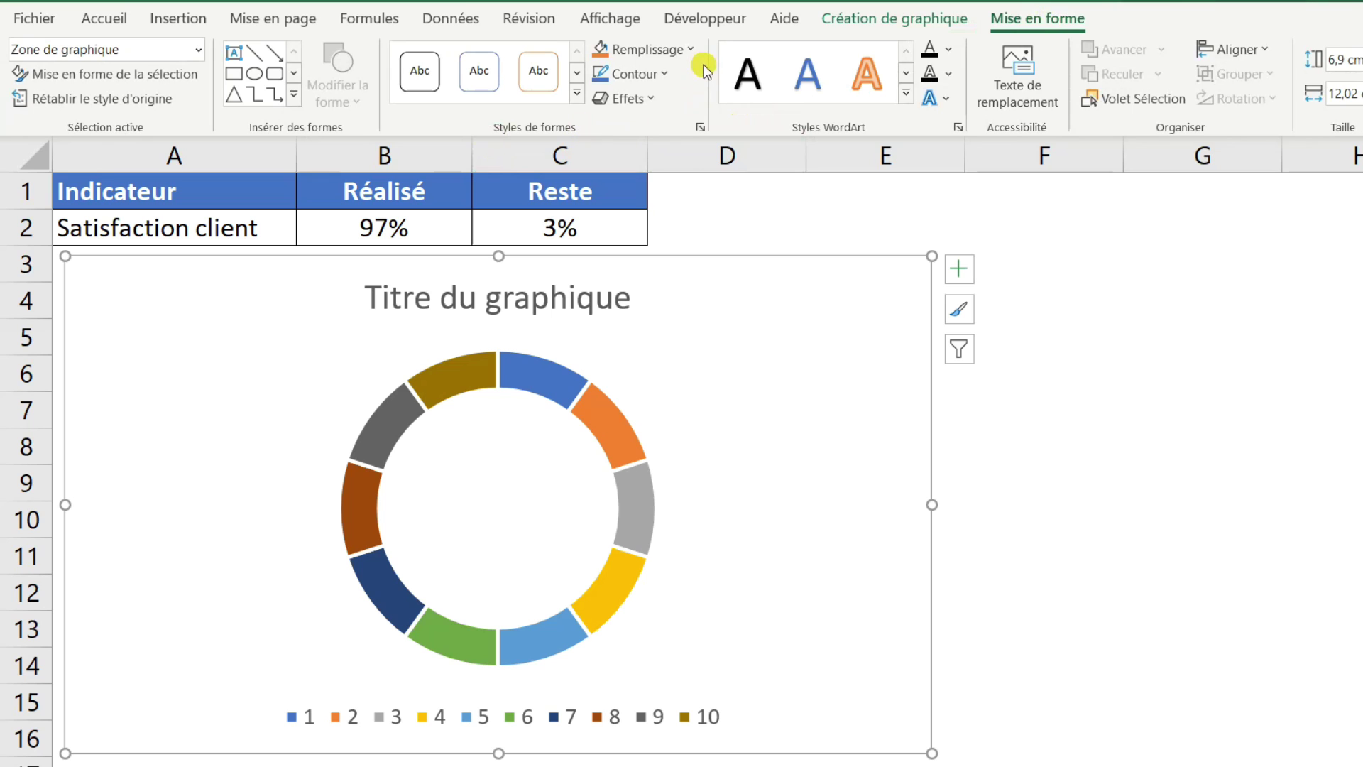
left_click(692, 48)
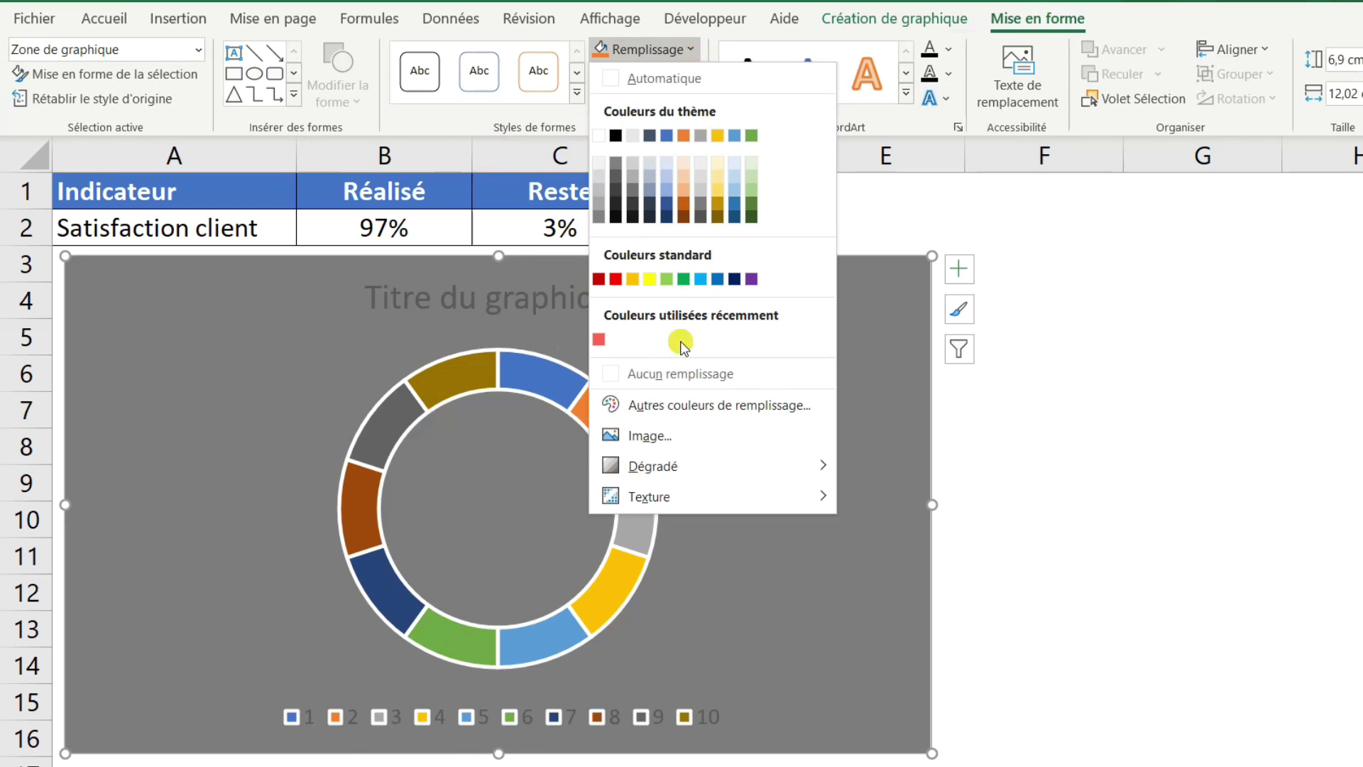
left_click(639, 372)
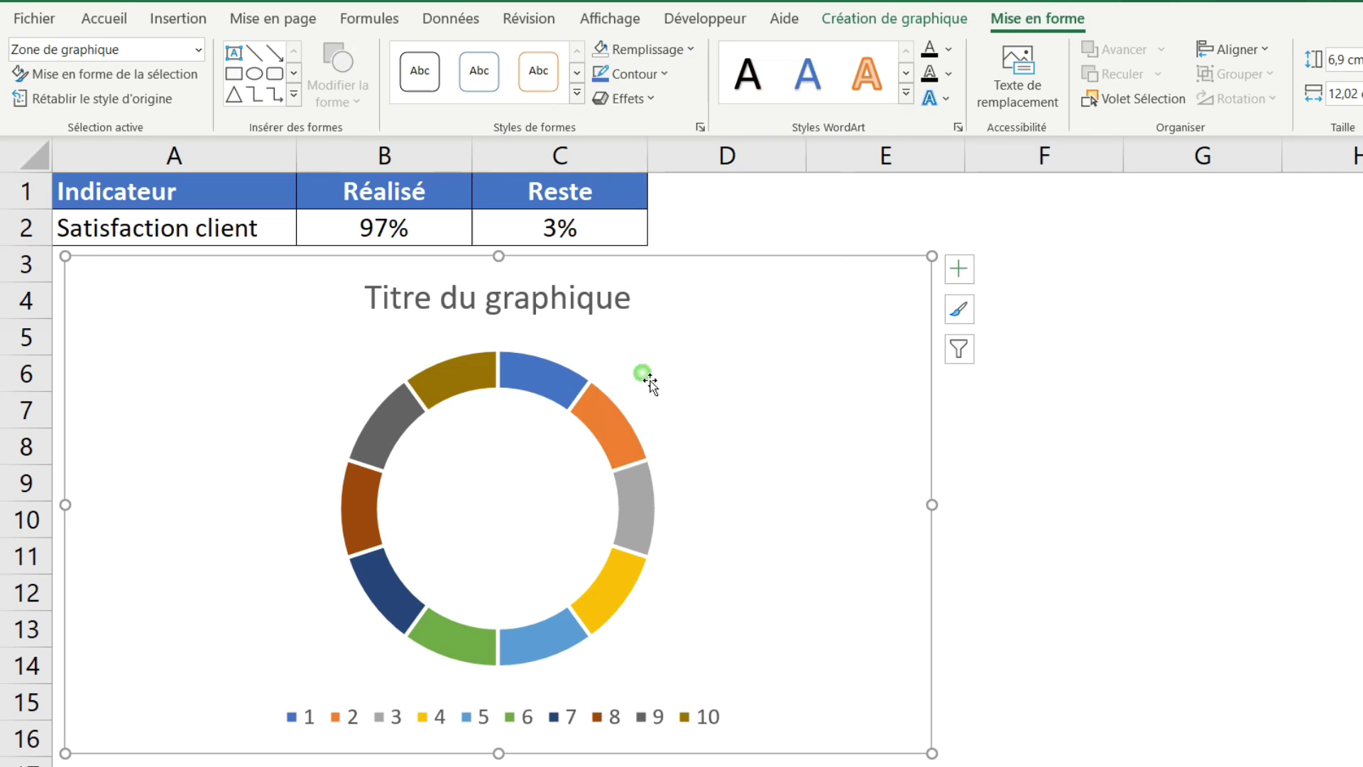
left_click(667, 75)
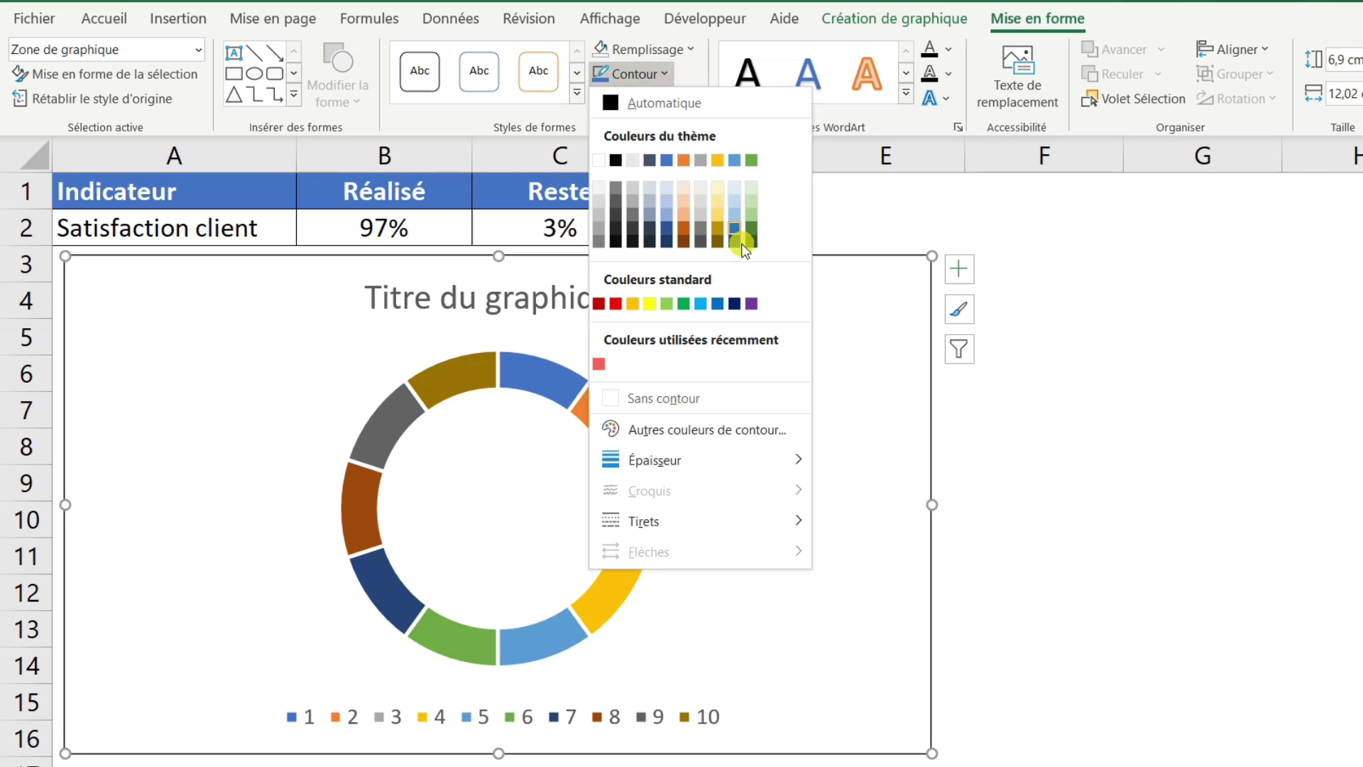
left_click(685, 399)
key("Escape")
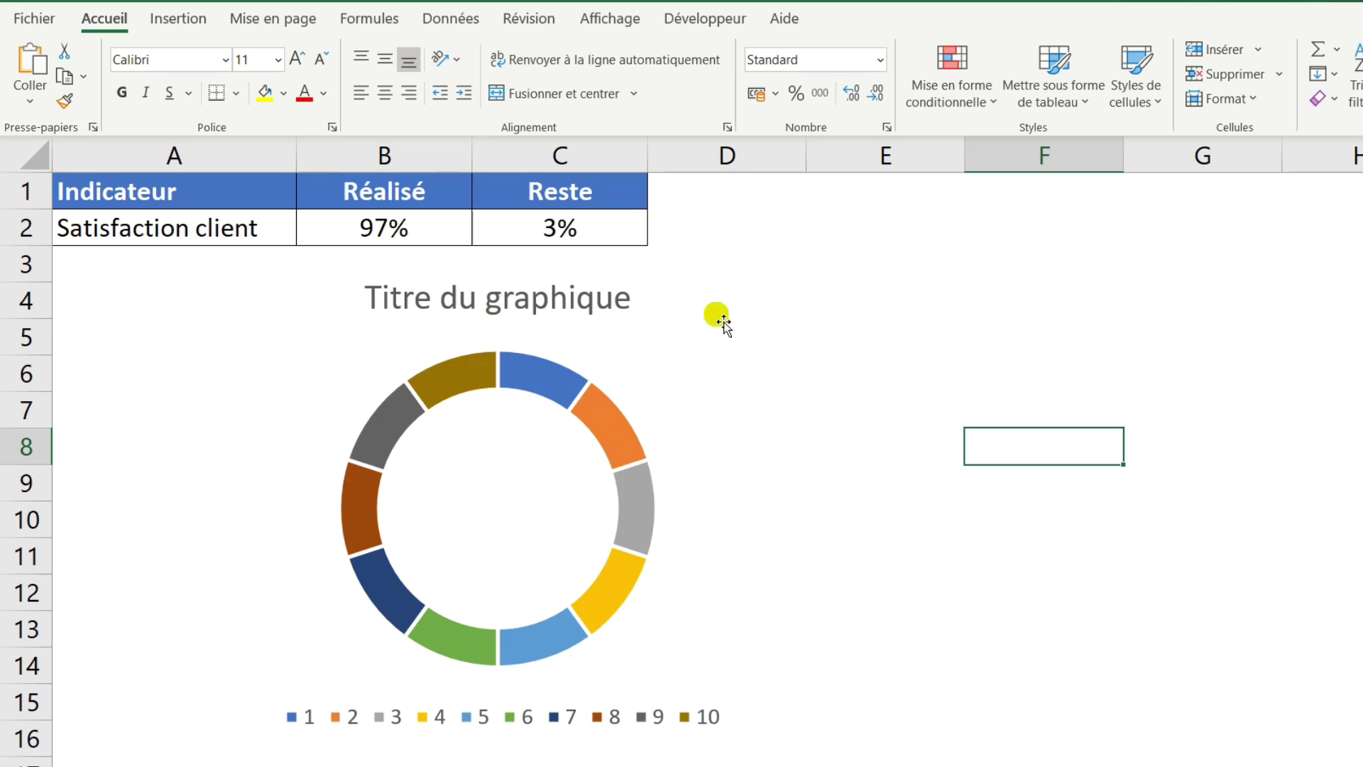
Step: Remove the chart title and legend, and narrow the chart to about 8 cm wide
left_click(655, 377)
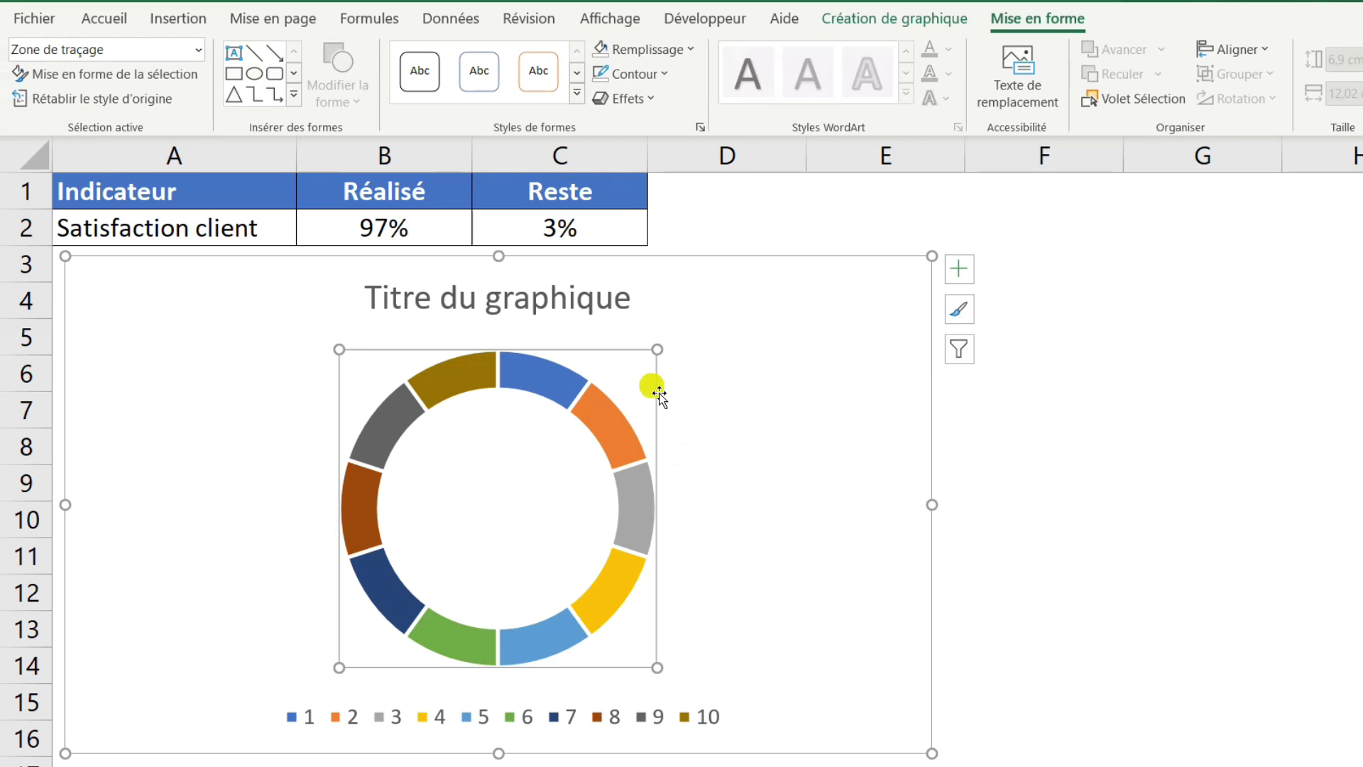
left_click(957, 273)
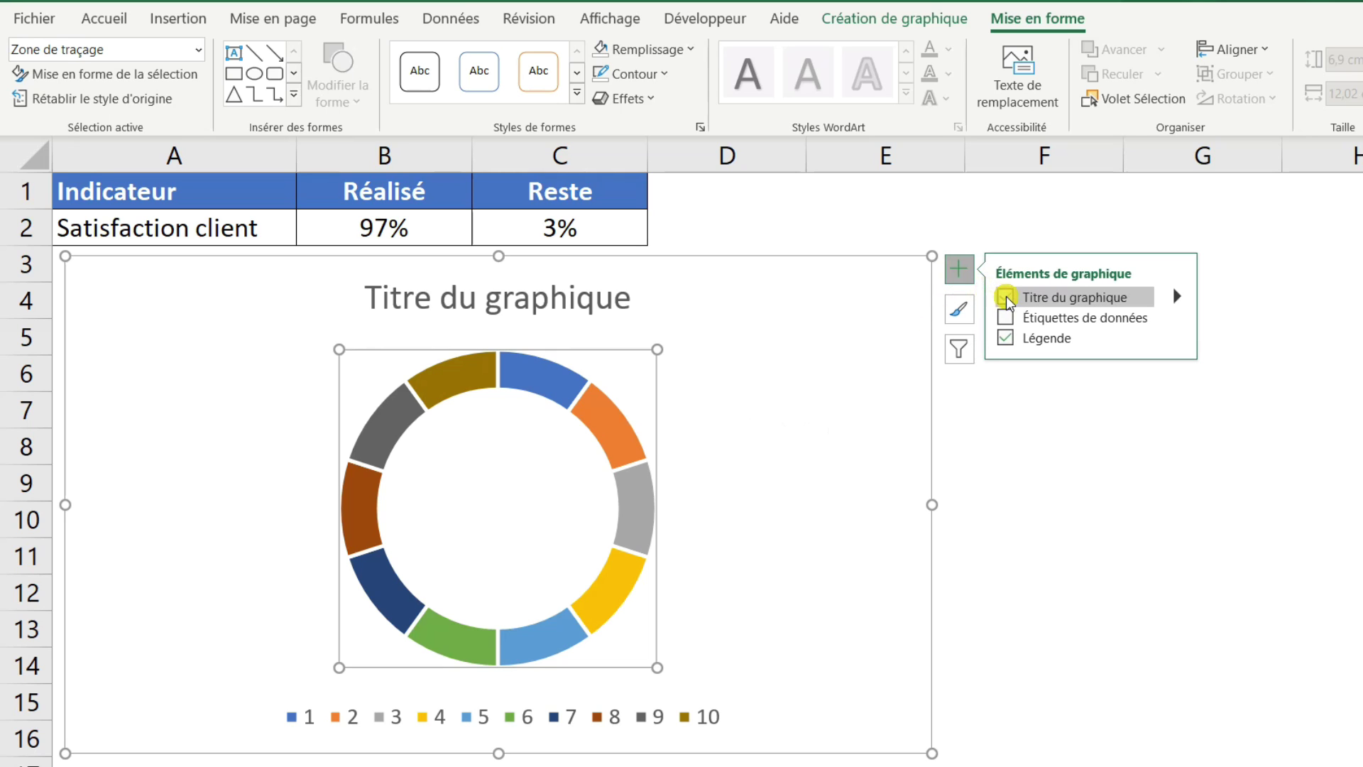
left_click(1006, 296)
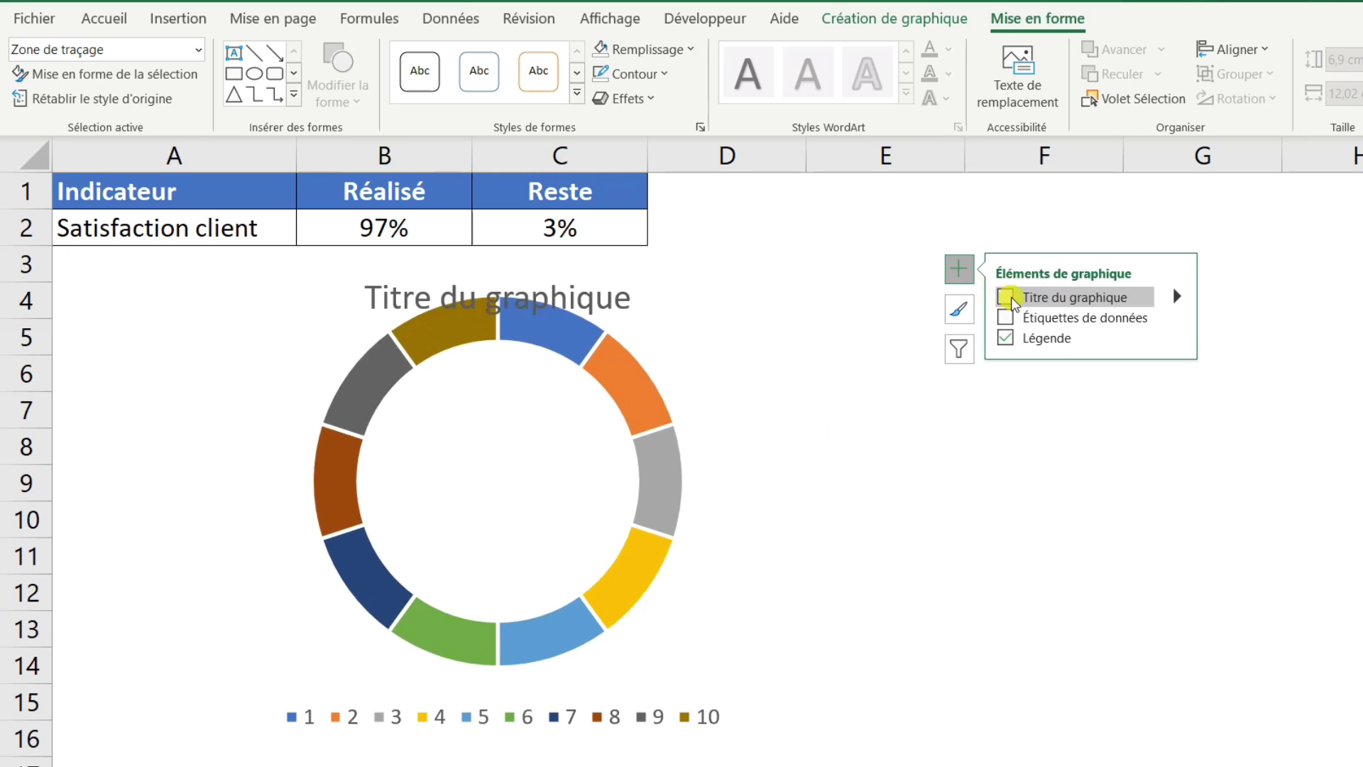
left_click(1007, 338)
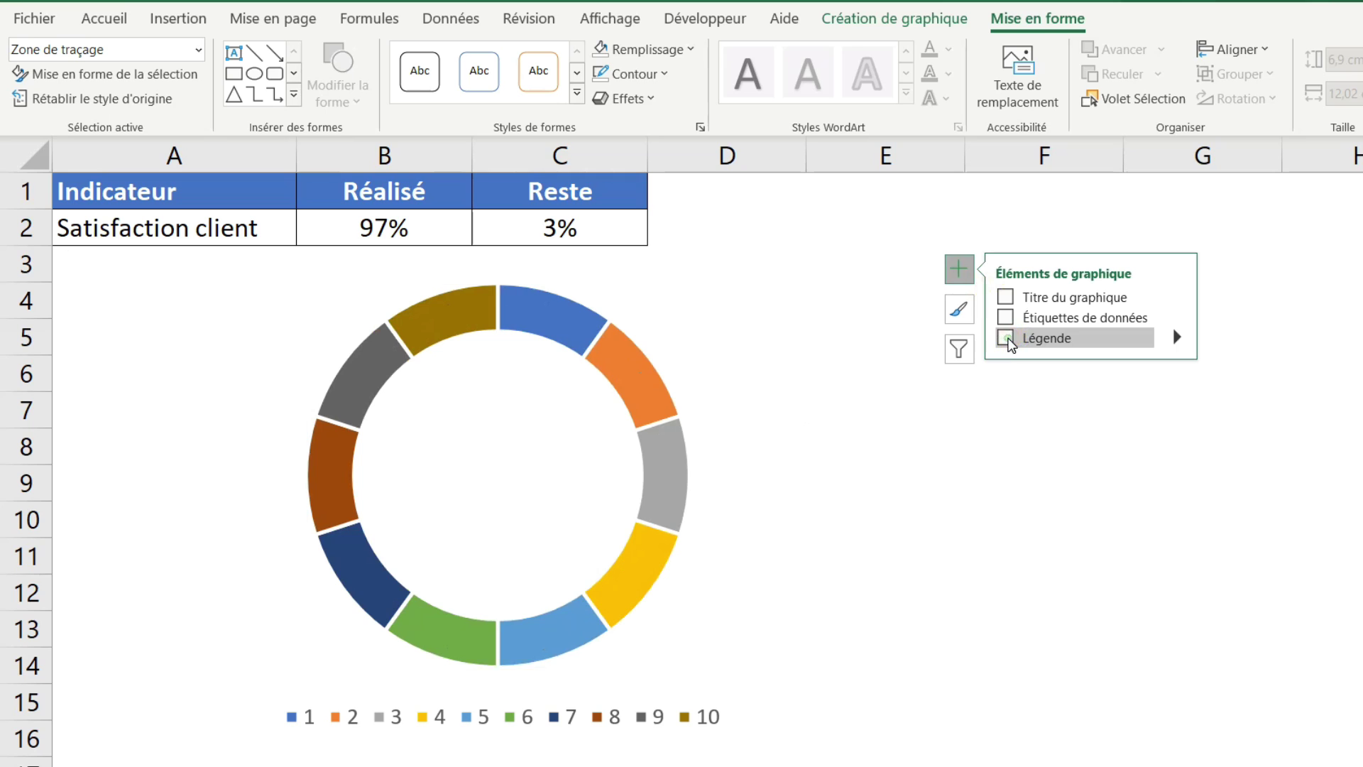
left_click(955, 278)
left_click_drag(944, 518, 651, 508)
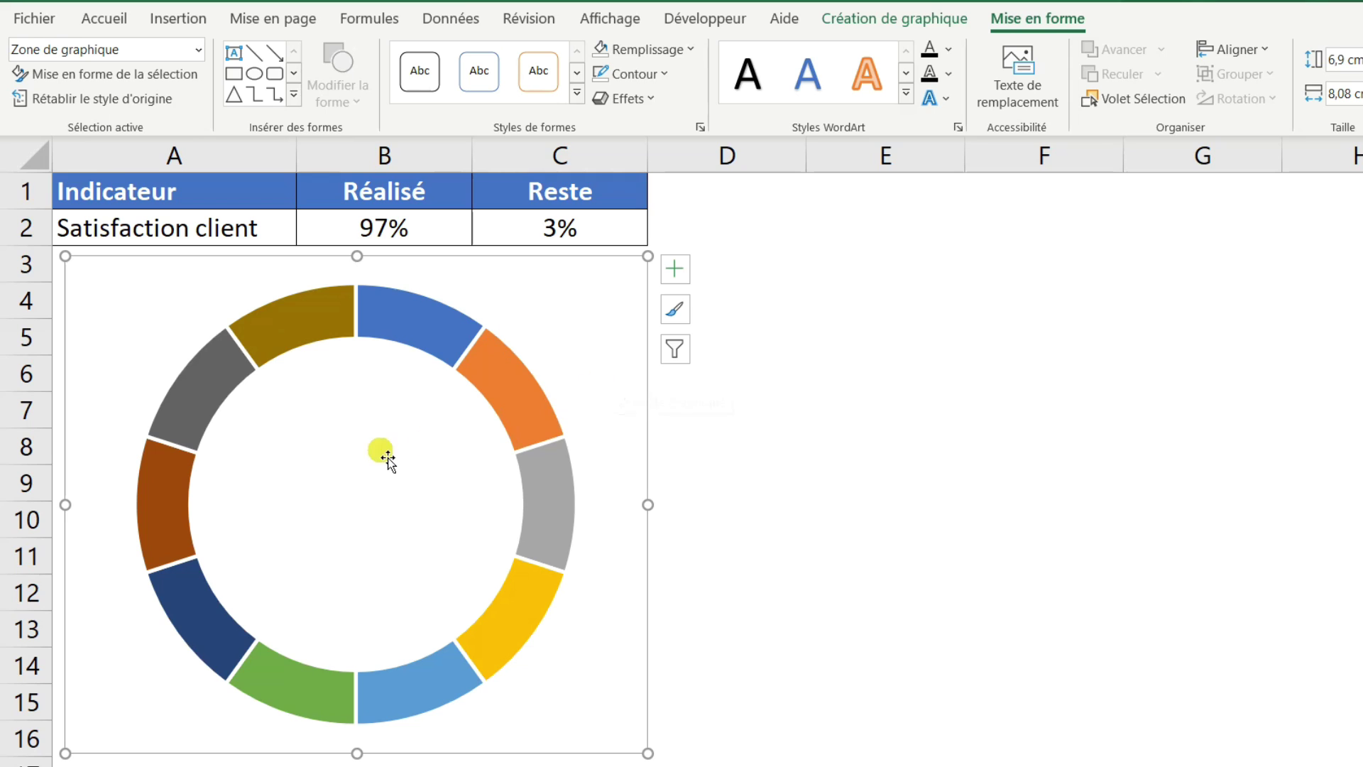
Step: Set the doughnut hole size (Épaisseur de l'anneau) of the ten-segment series to 70 %
left_click(432, 338)
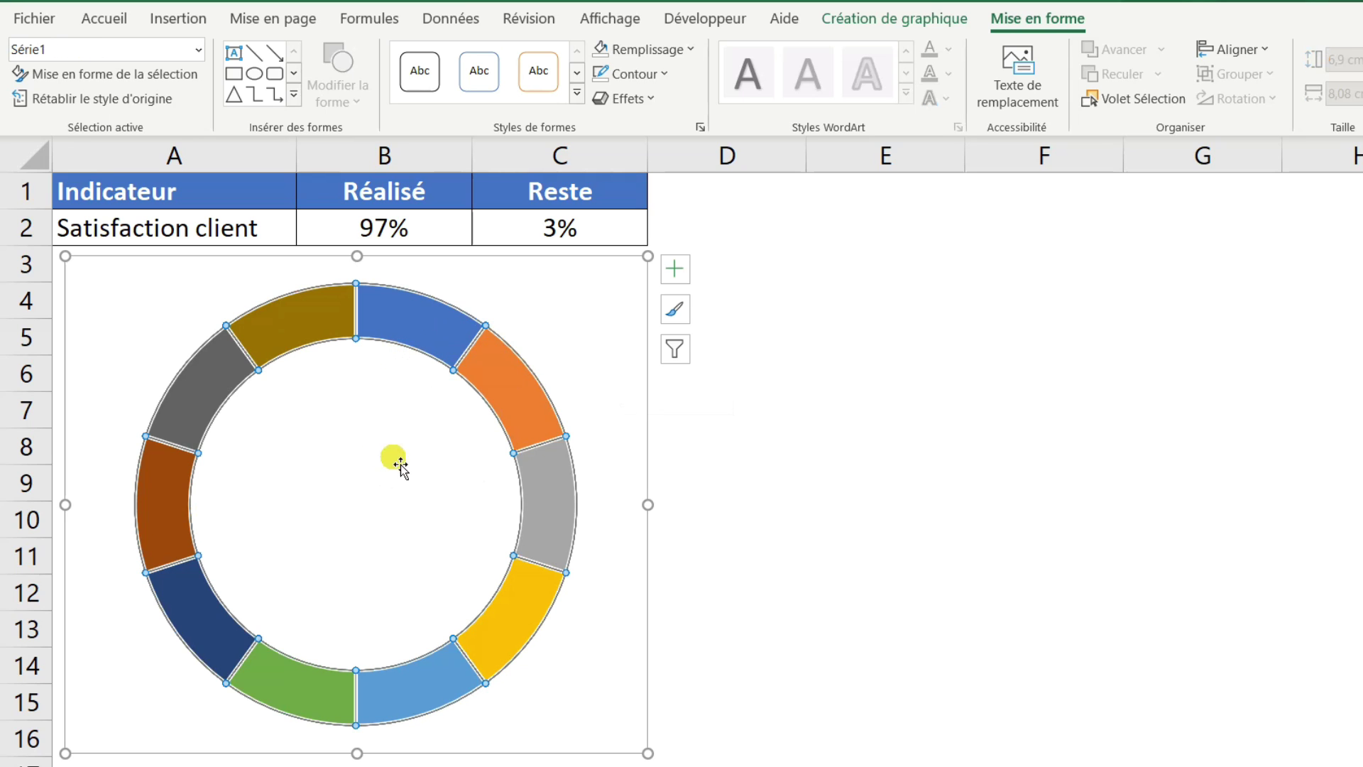
right_click(501, 378)
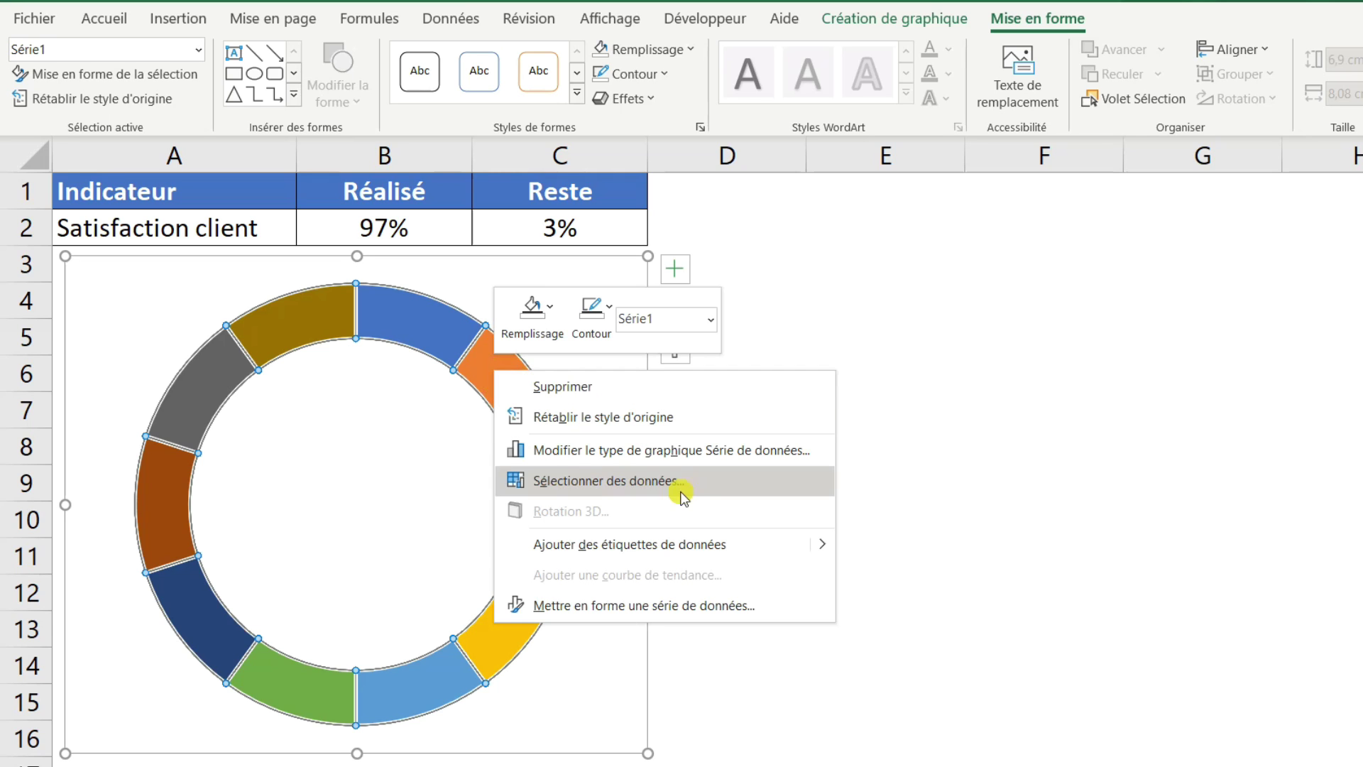
left_click(717, 612)
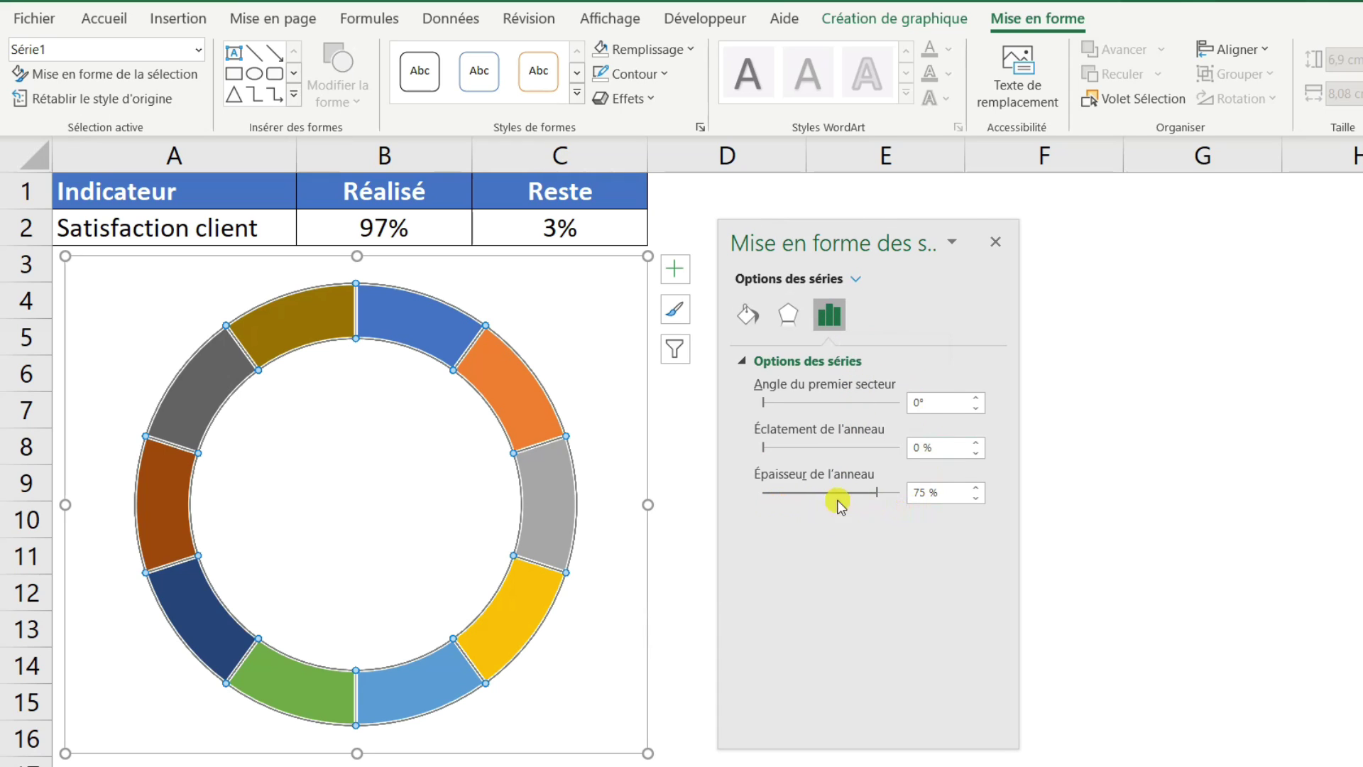
left_click(976, 498)
left_click(976, 497)
left_click(975, 498)
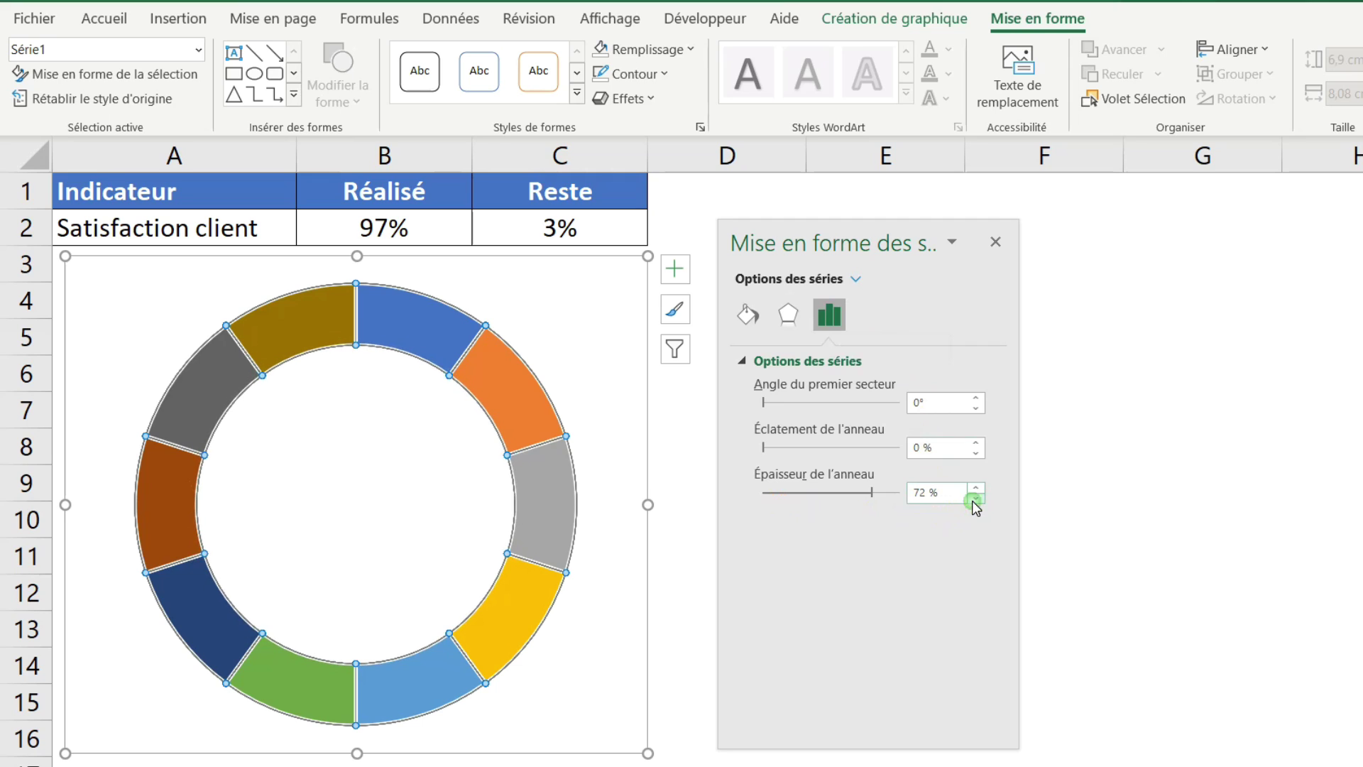
left_click(975, 497)
left_click(975, 497)
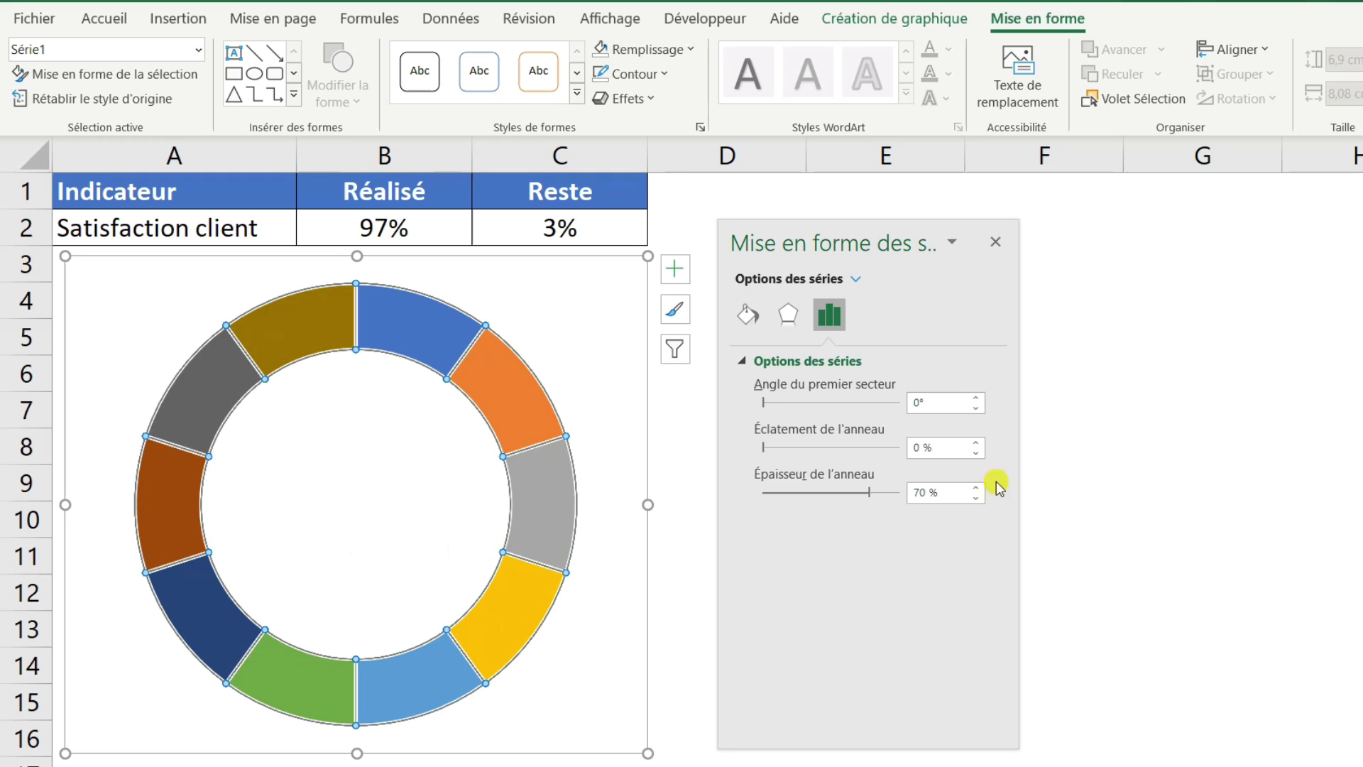
Step: Give all ten ring segments a solid fill in the blue theme colour
left_click(744, 314)
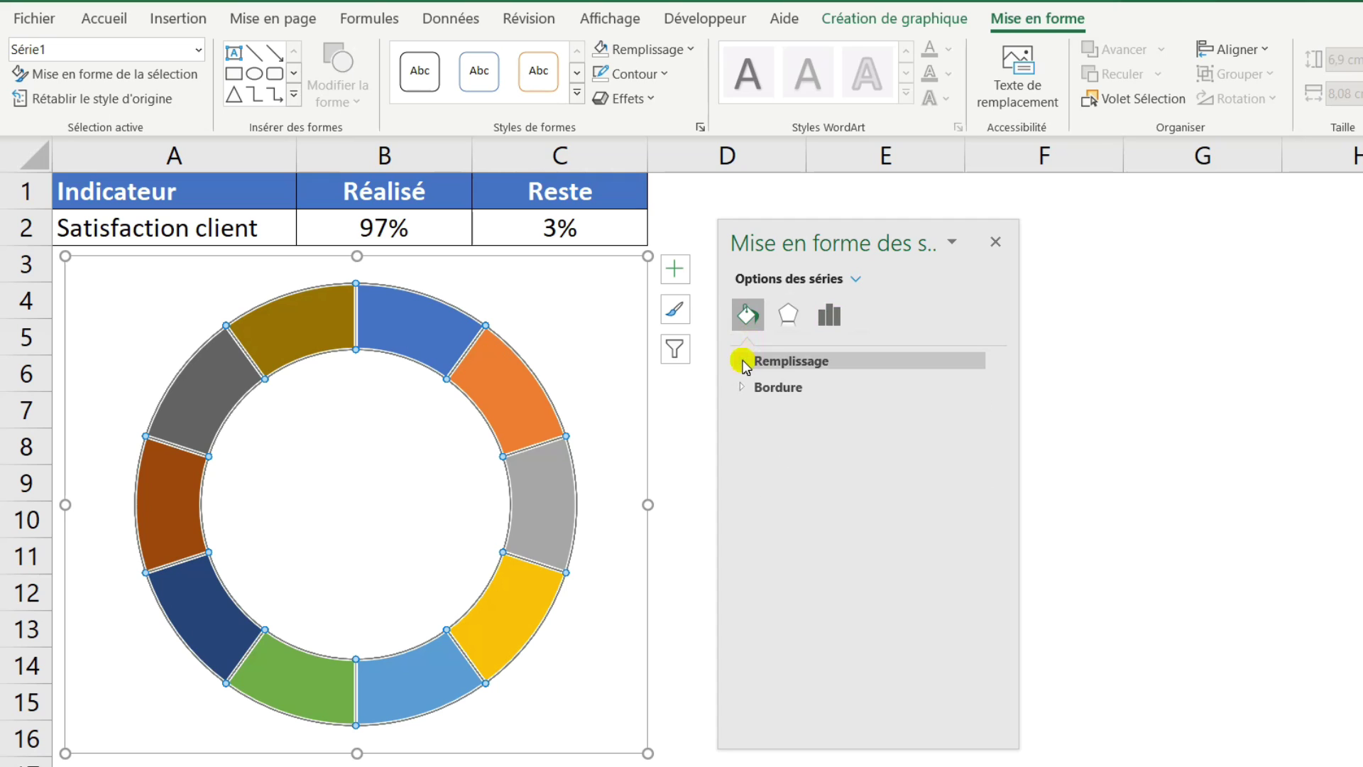
left_click(744, 362)
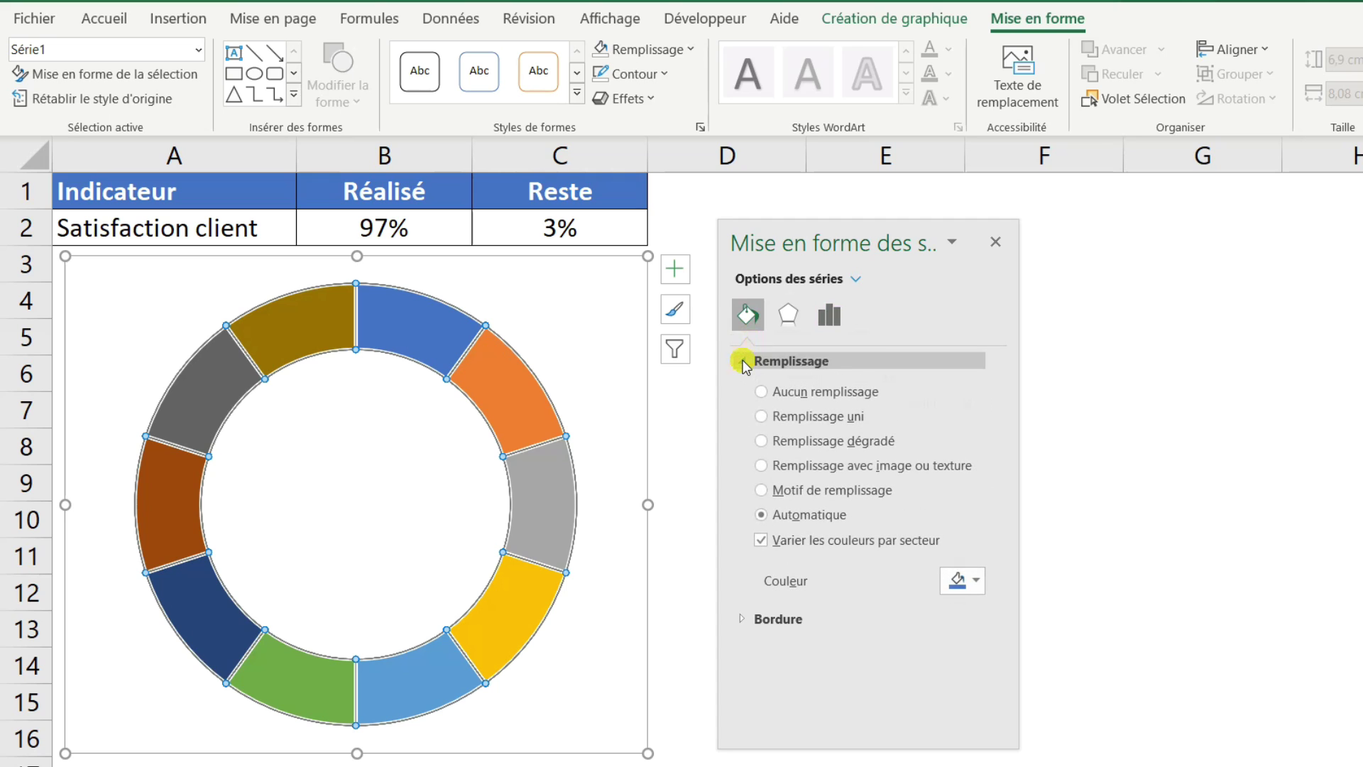
left_click(761, 417)
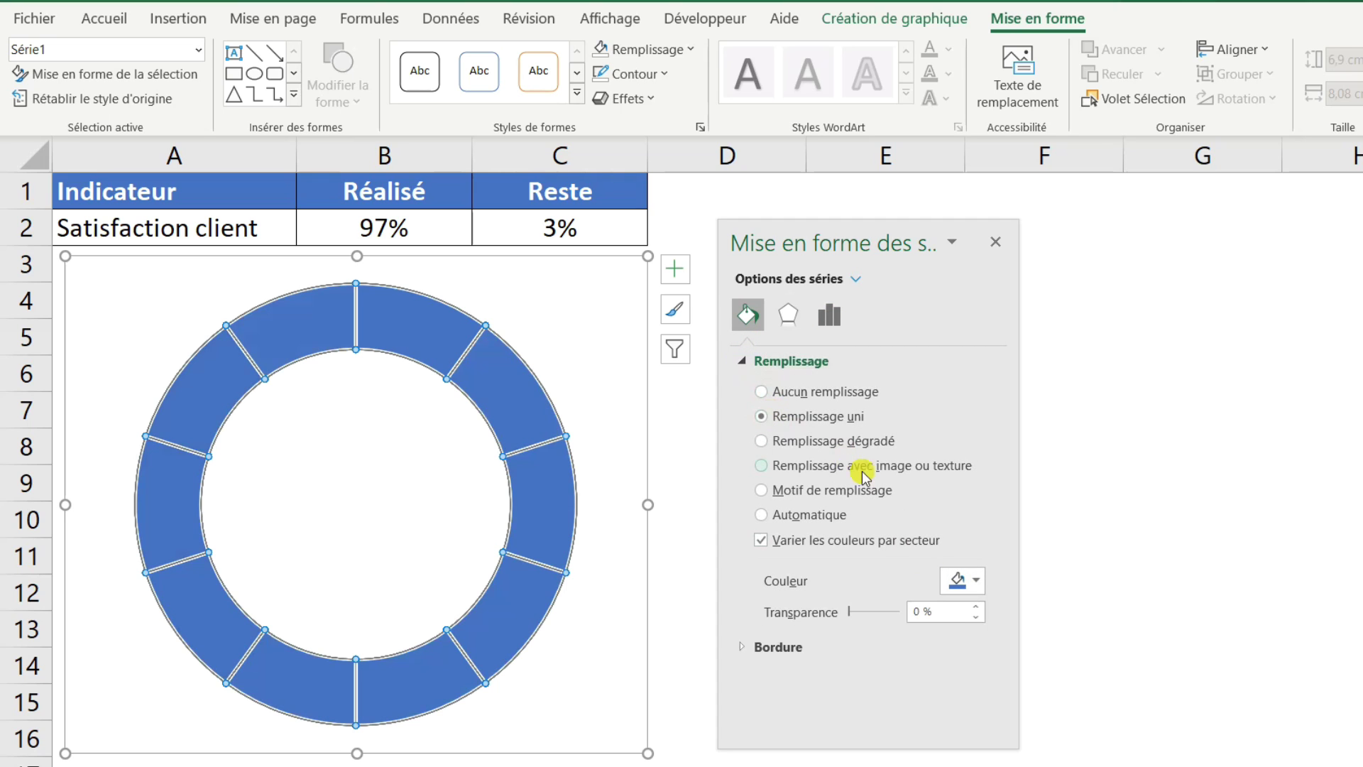
left_click(962, 580)
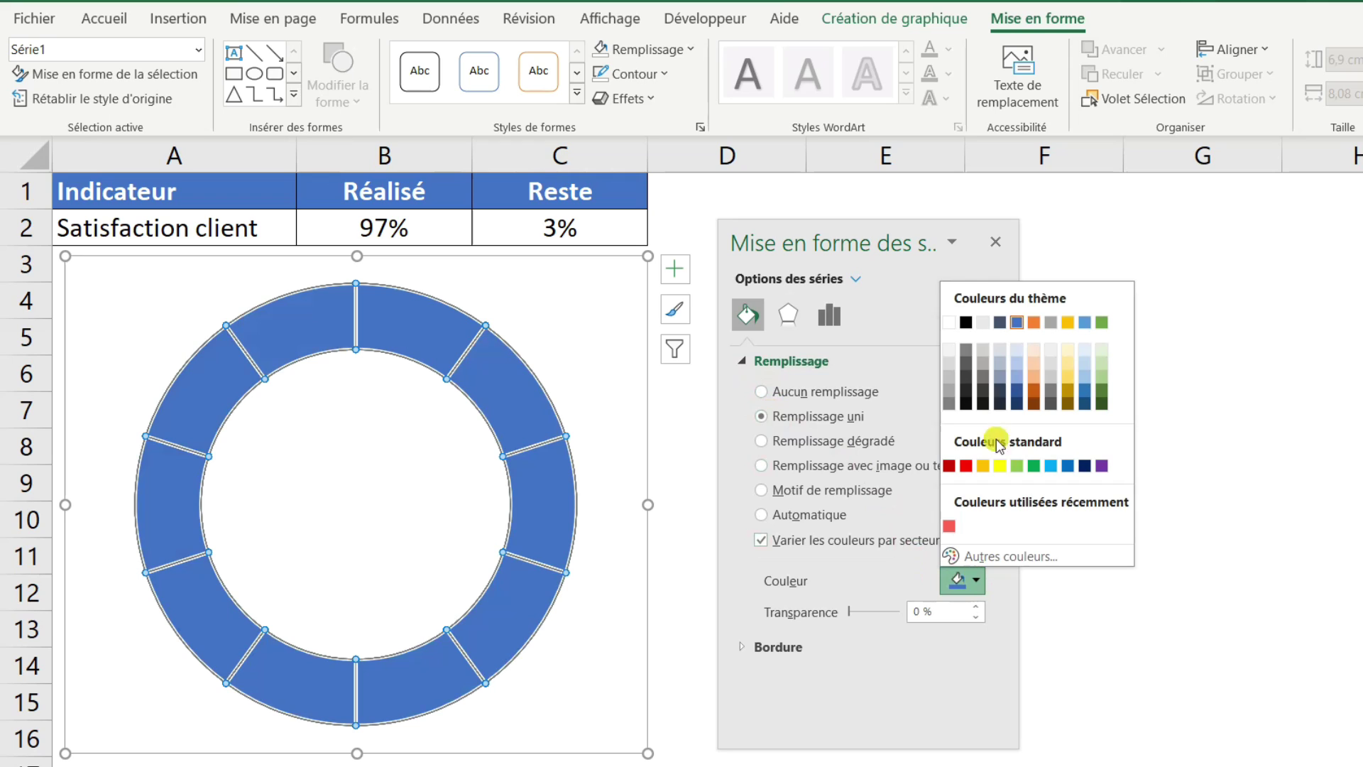
left_click(1018, 323)
Step: Add a second data series to the chart, named from cell A2 with the values in B2:C2
left_click(621, 420)
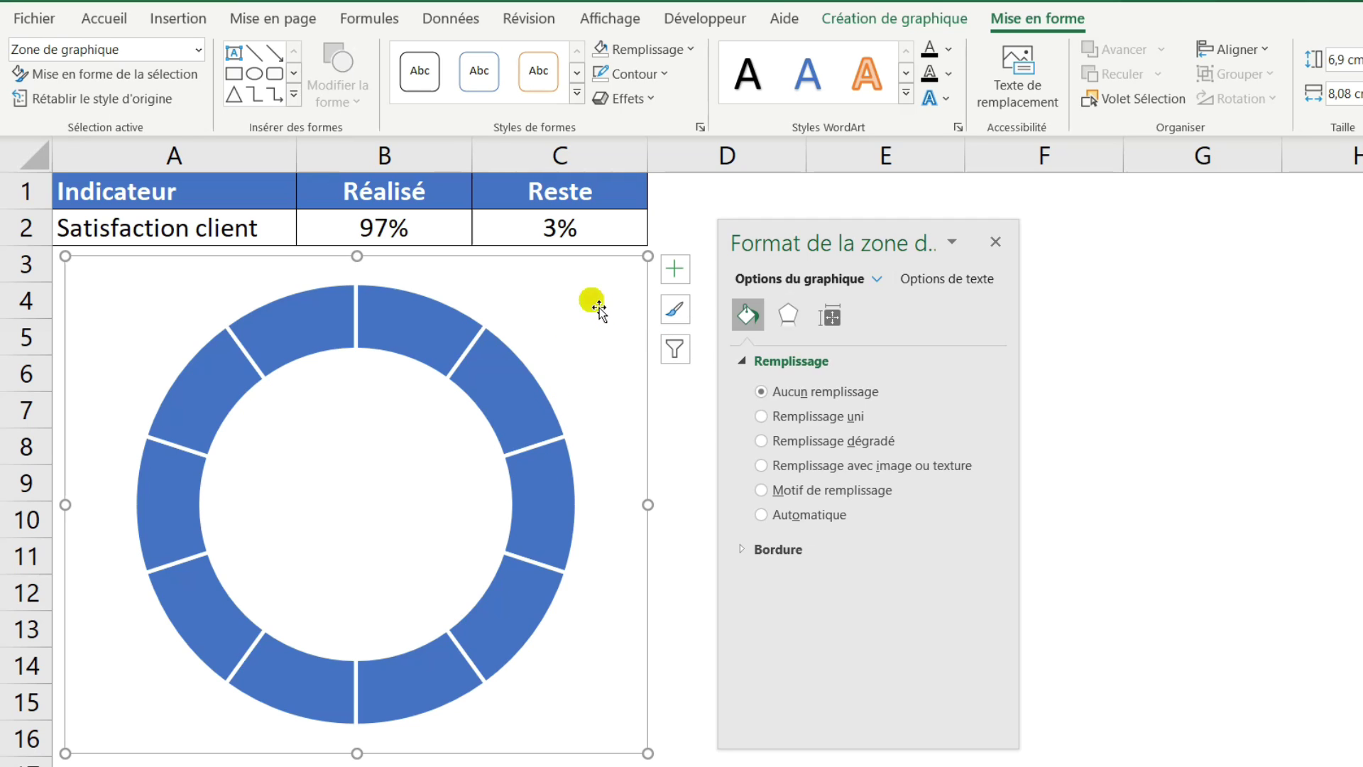
left_click(946, 22)
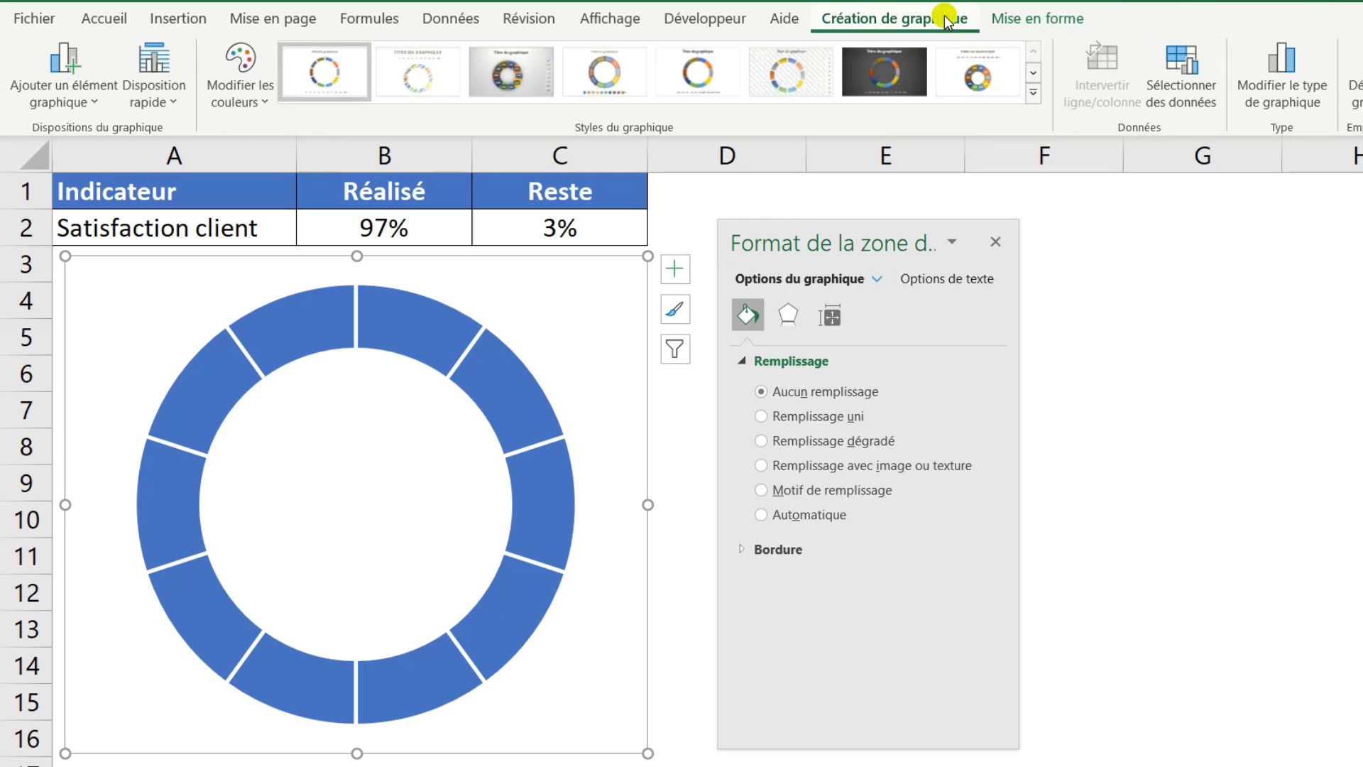
left_click(1191, 86)
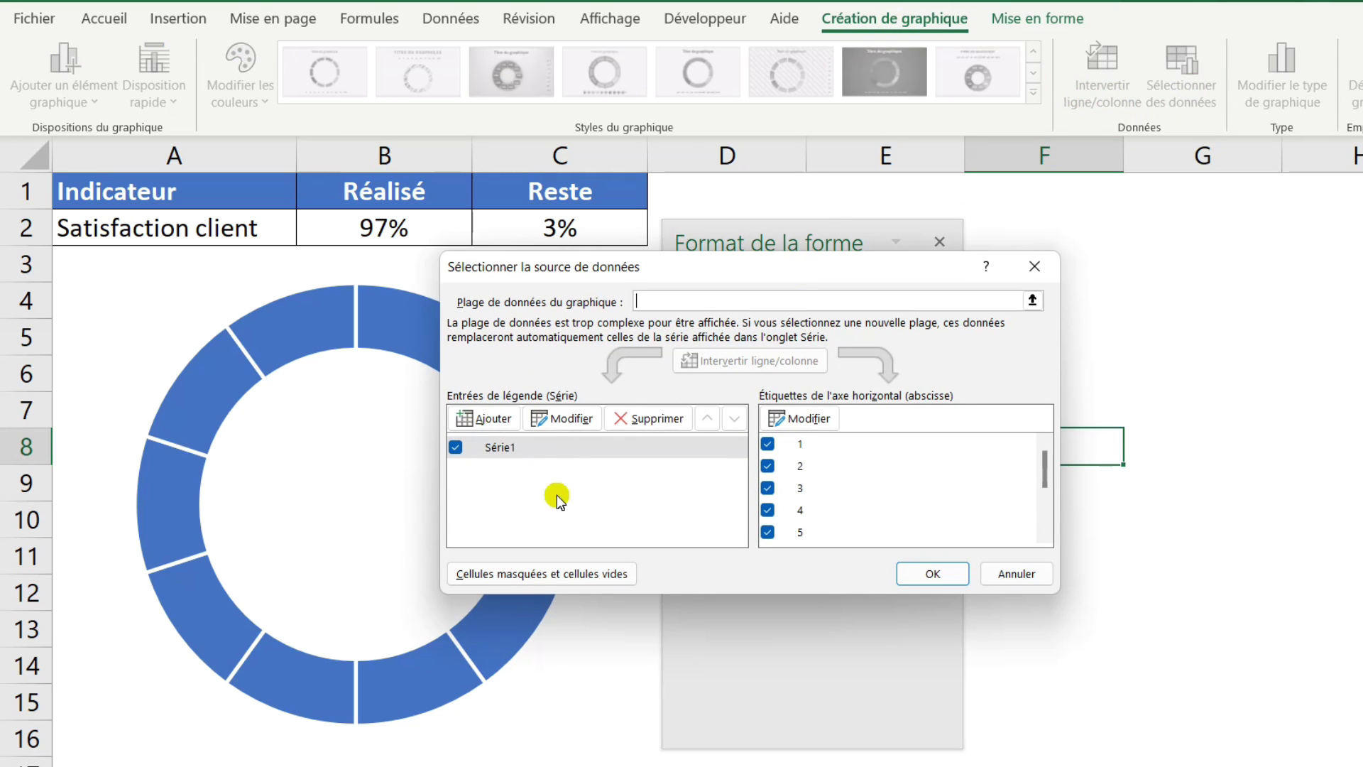
left_click(484, 417)
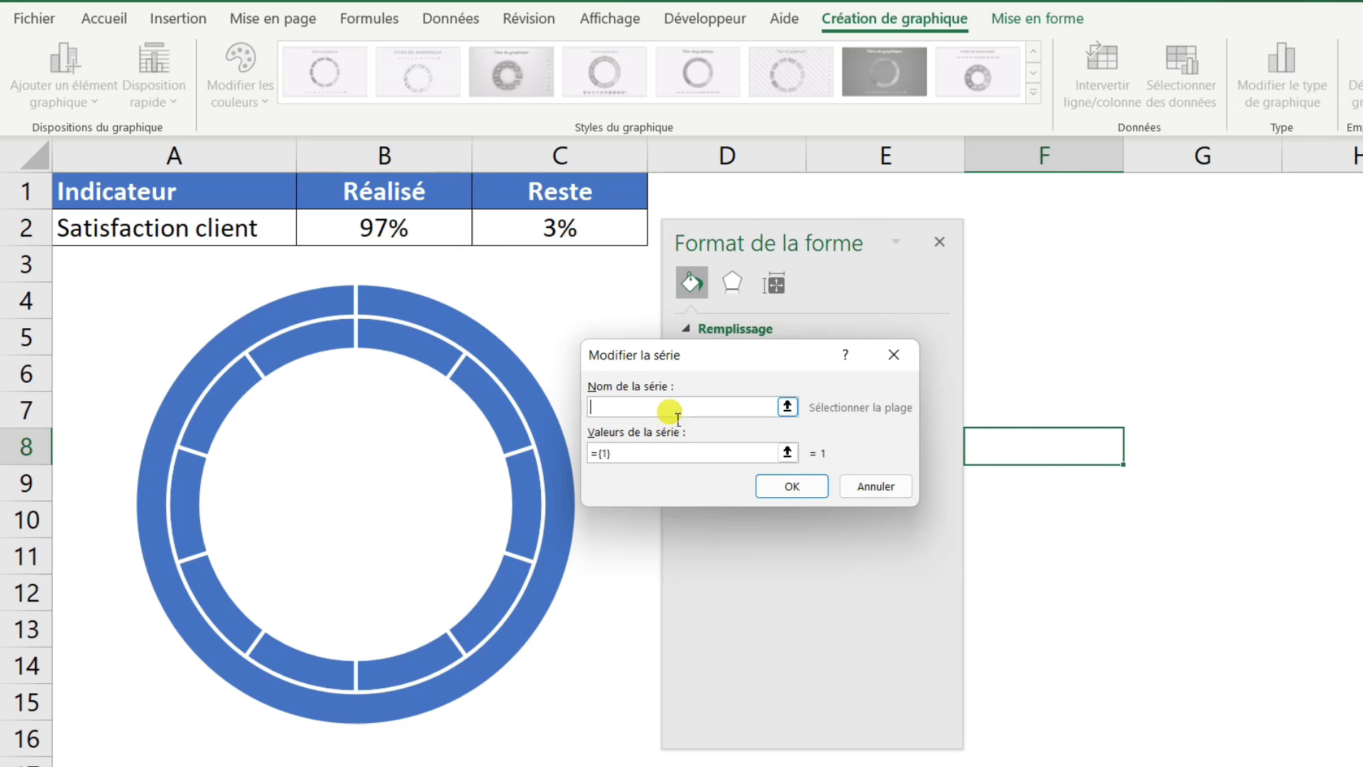
left_click(175, 227)
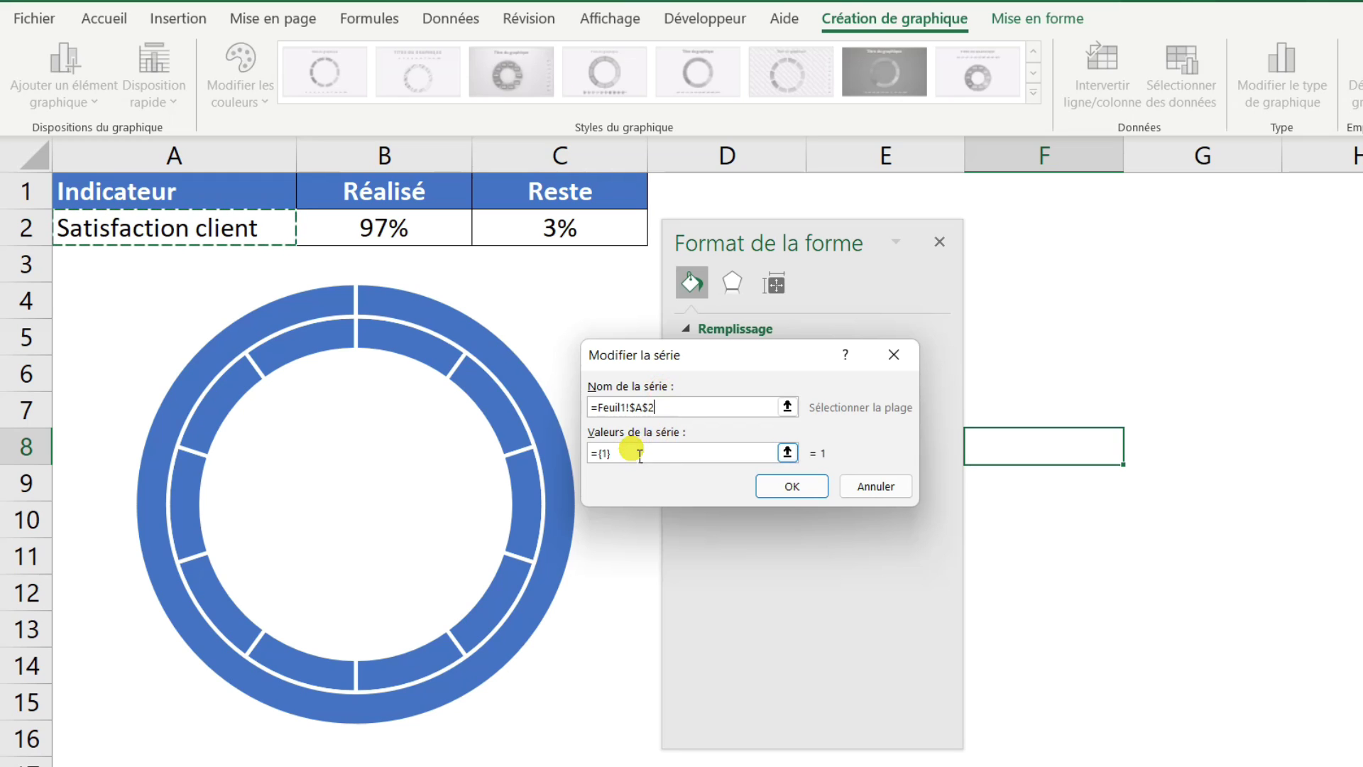
left_click(611, 456)
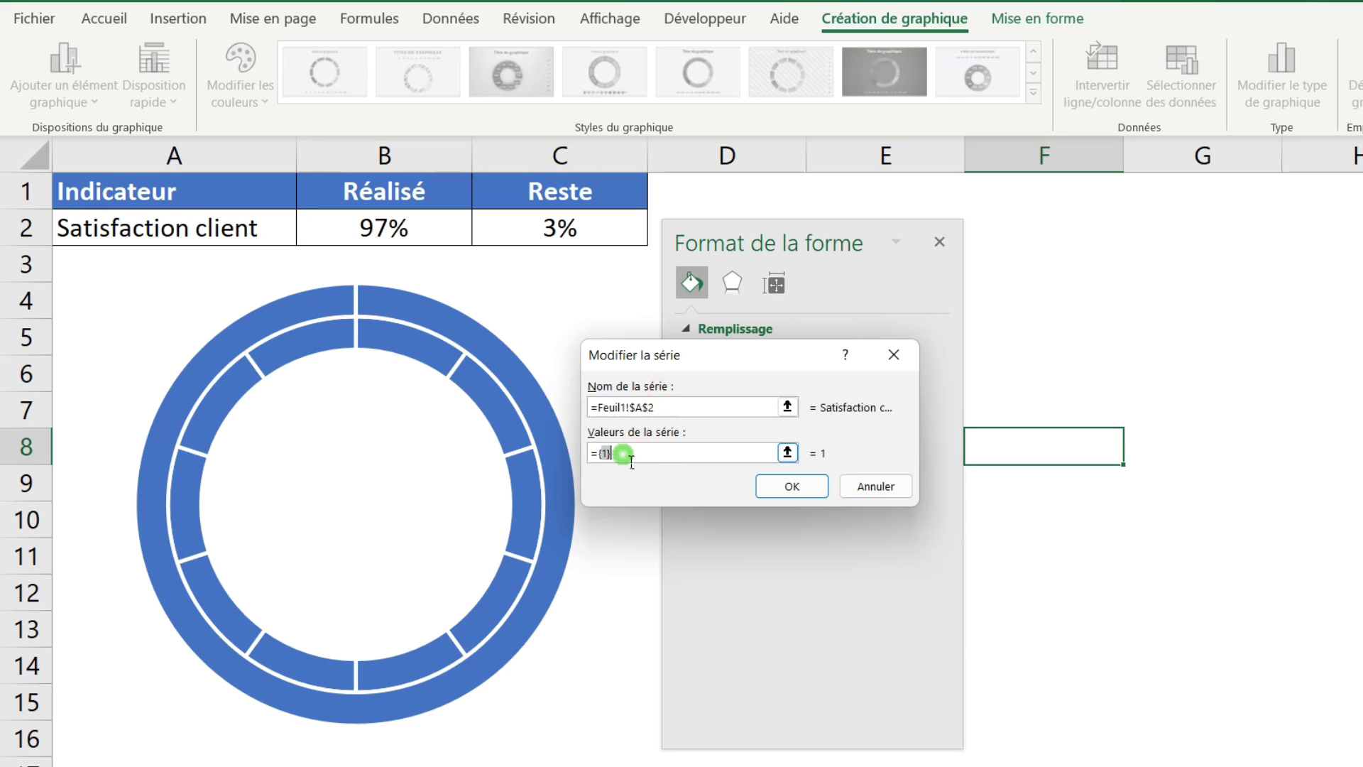
key("BackSpace")
left_click_drag(398, 231, 512, 238)
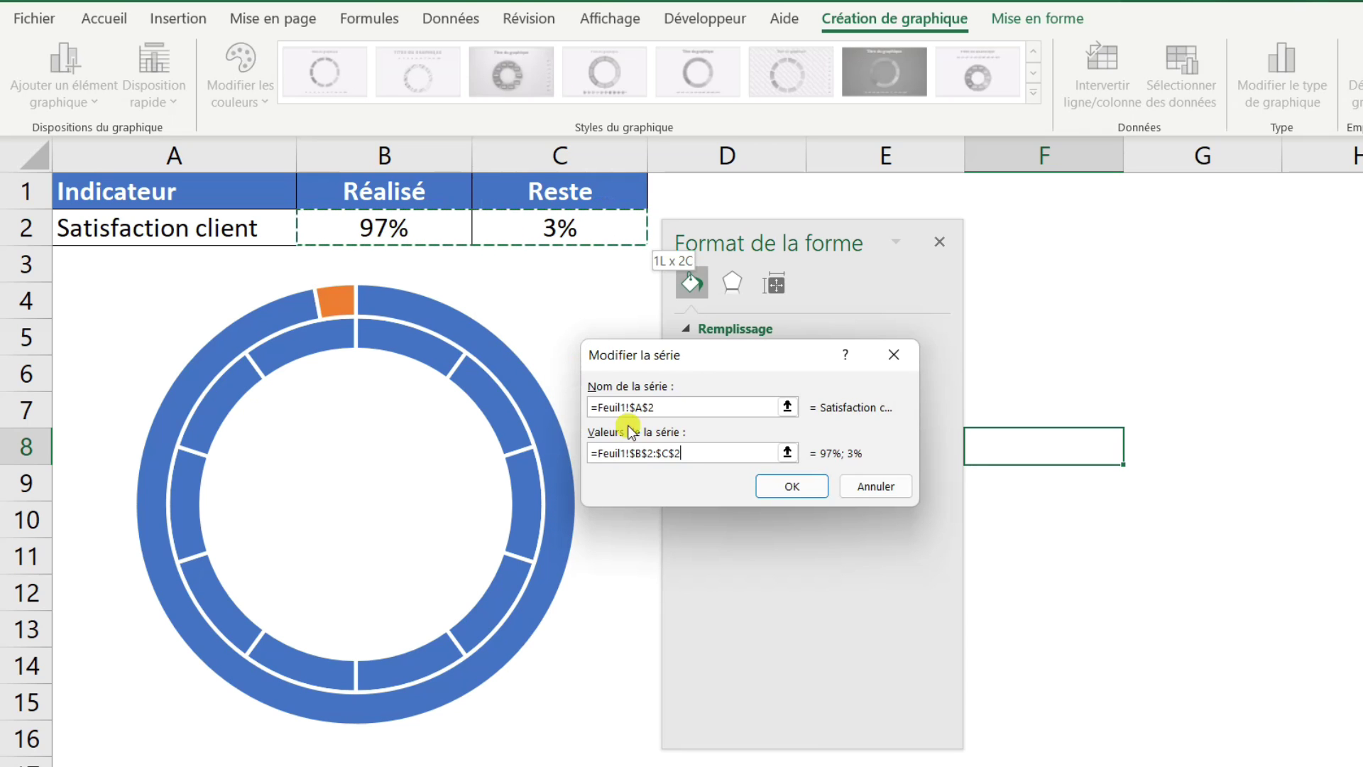
left_click(776, 487)
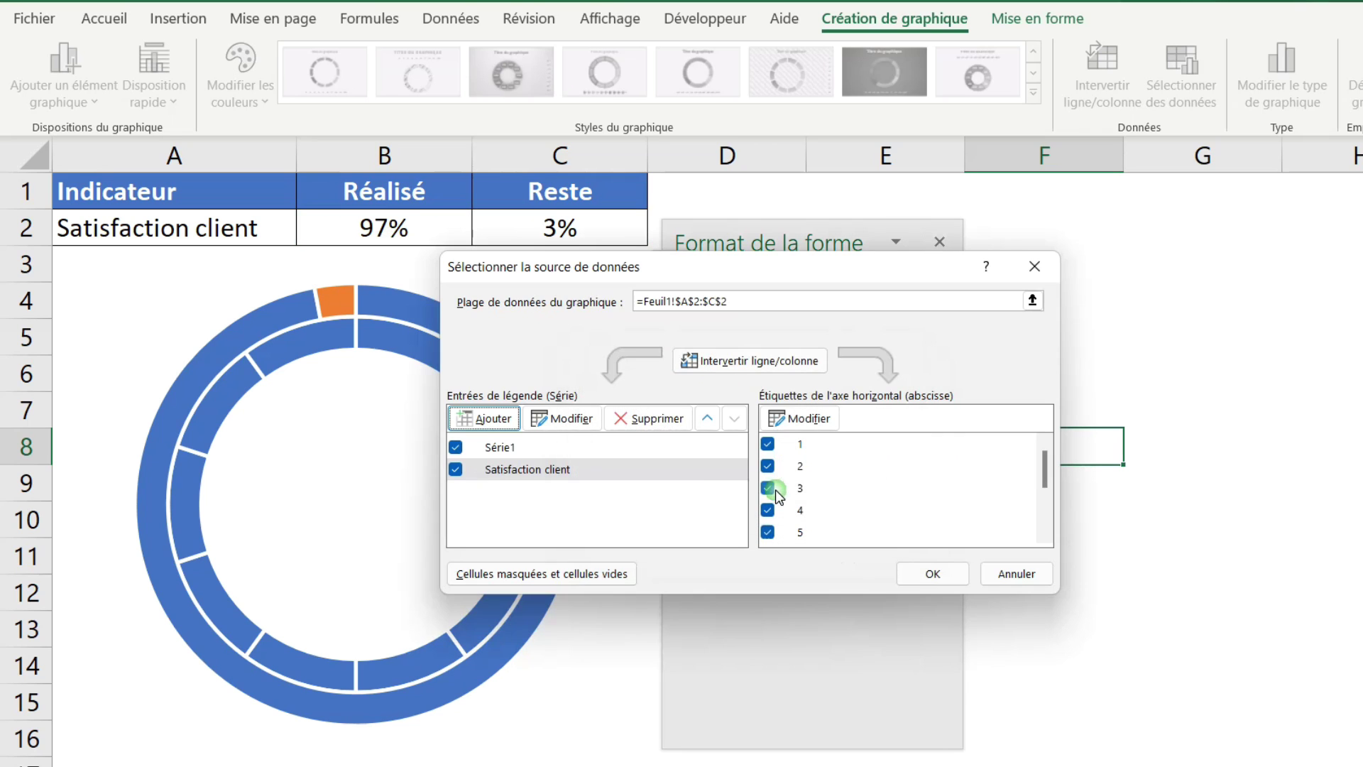
left_click(910, 569)
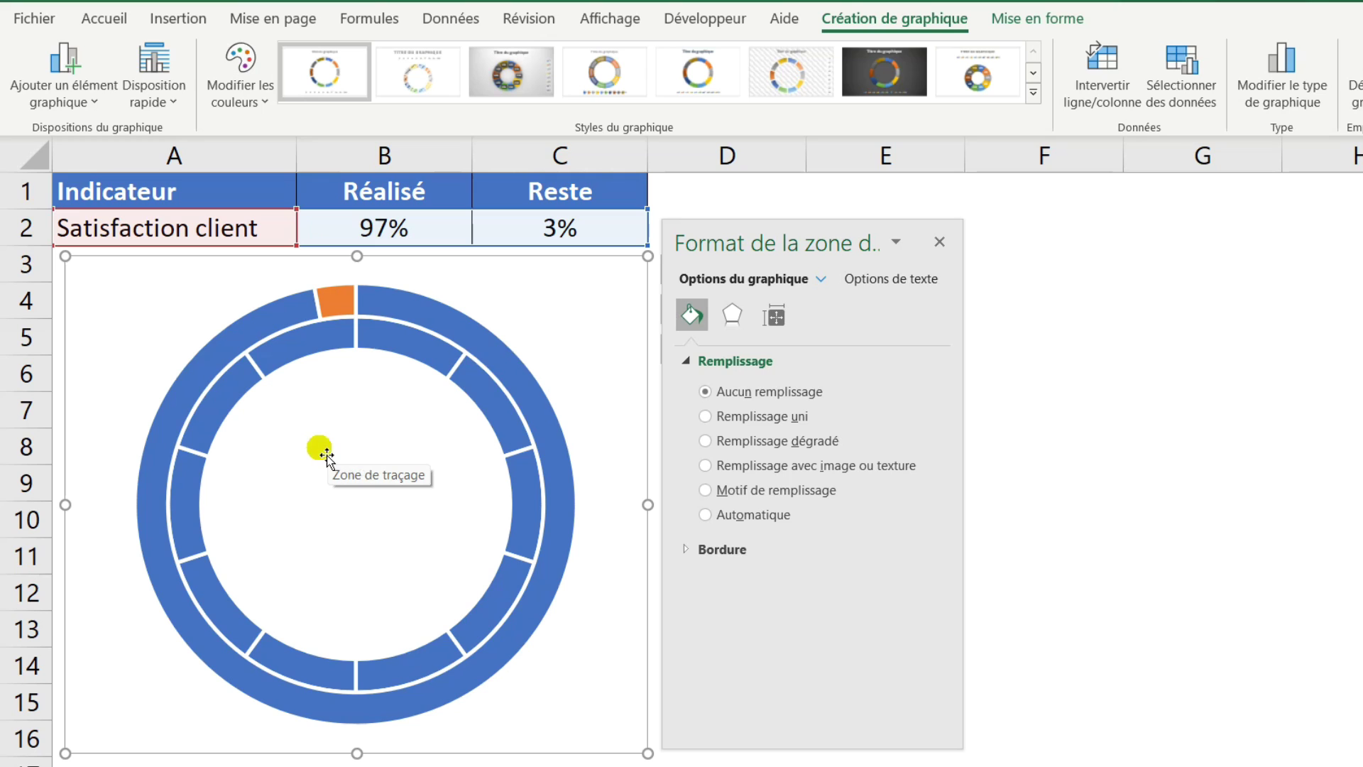
Step: Plot the Satisfaction client series on the secondary axis, keeping the Anneau type for both series
left_click(256, 340)
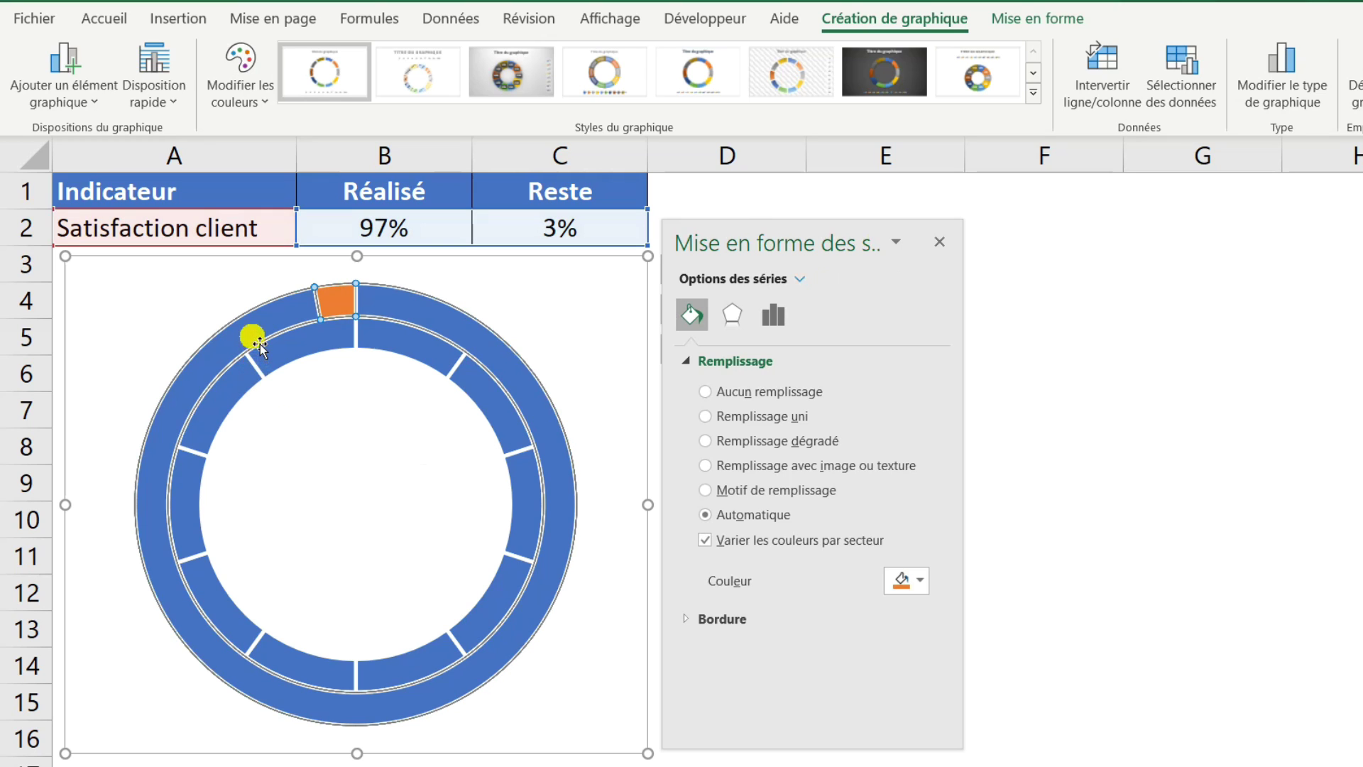
right_click(506, 367)
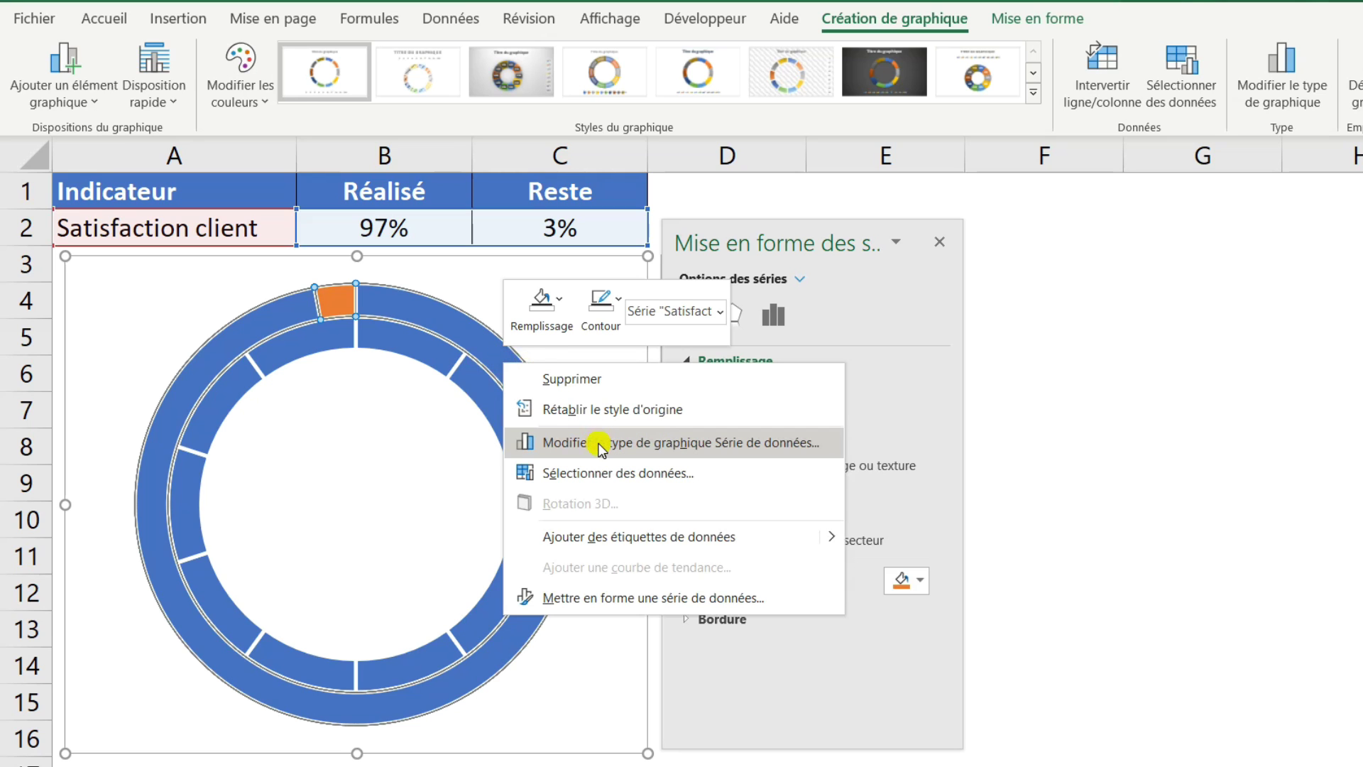
left_click(719, 446)
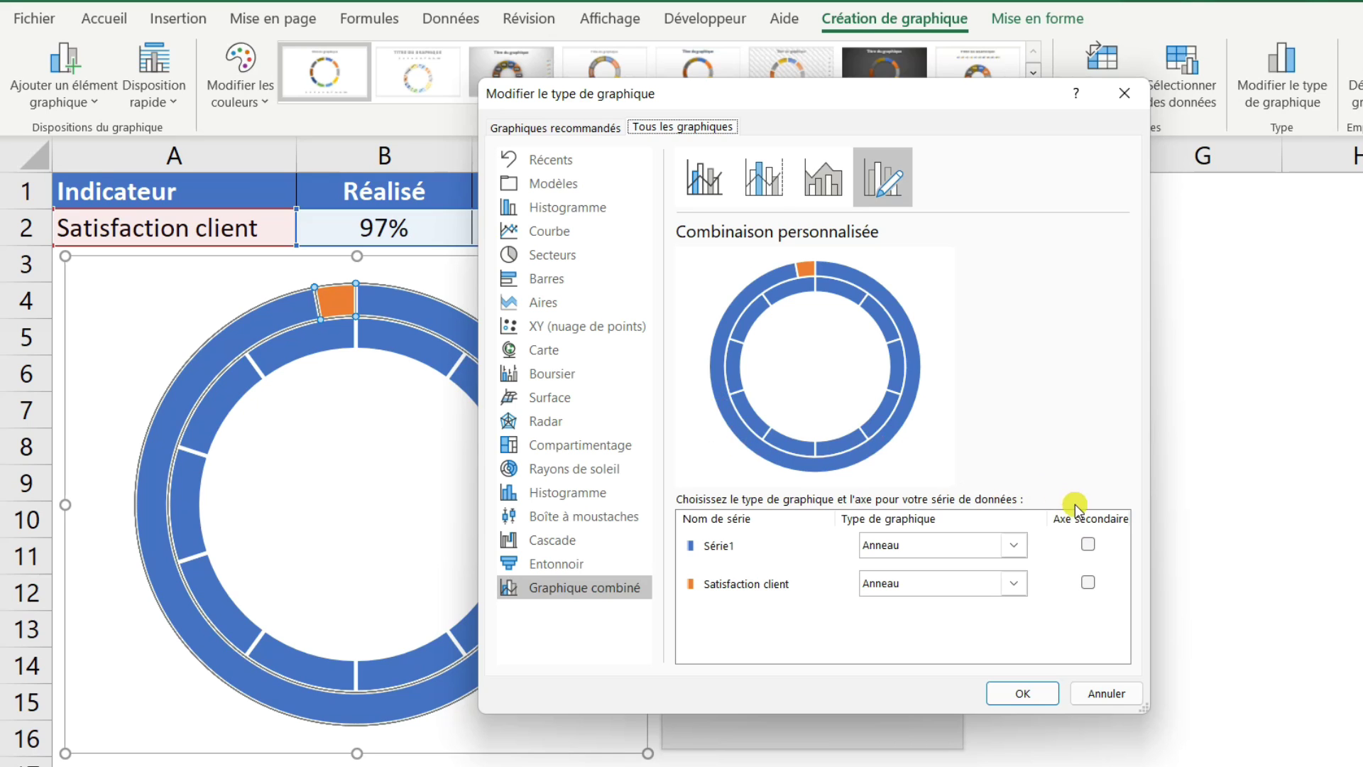
left_click(1087, 585)
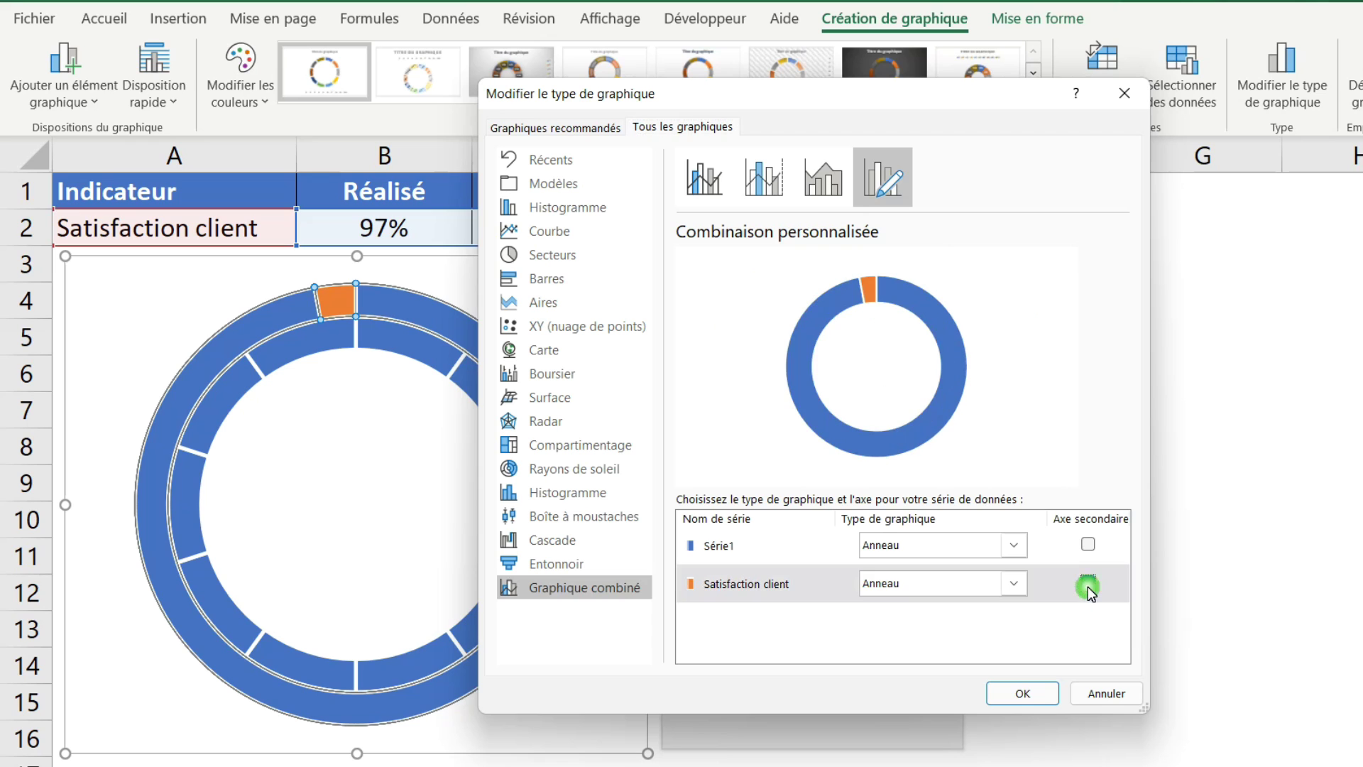
left_click(1023, 696)
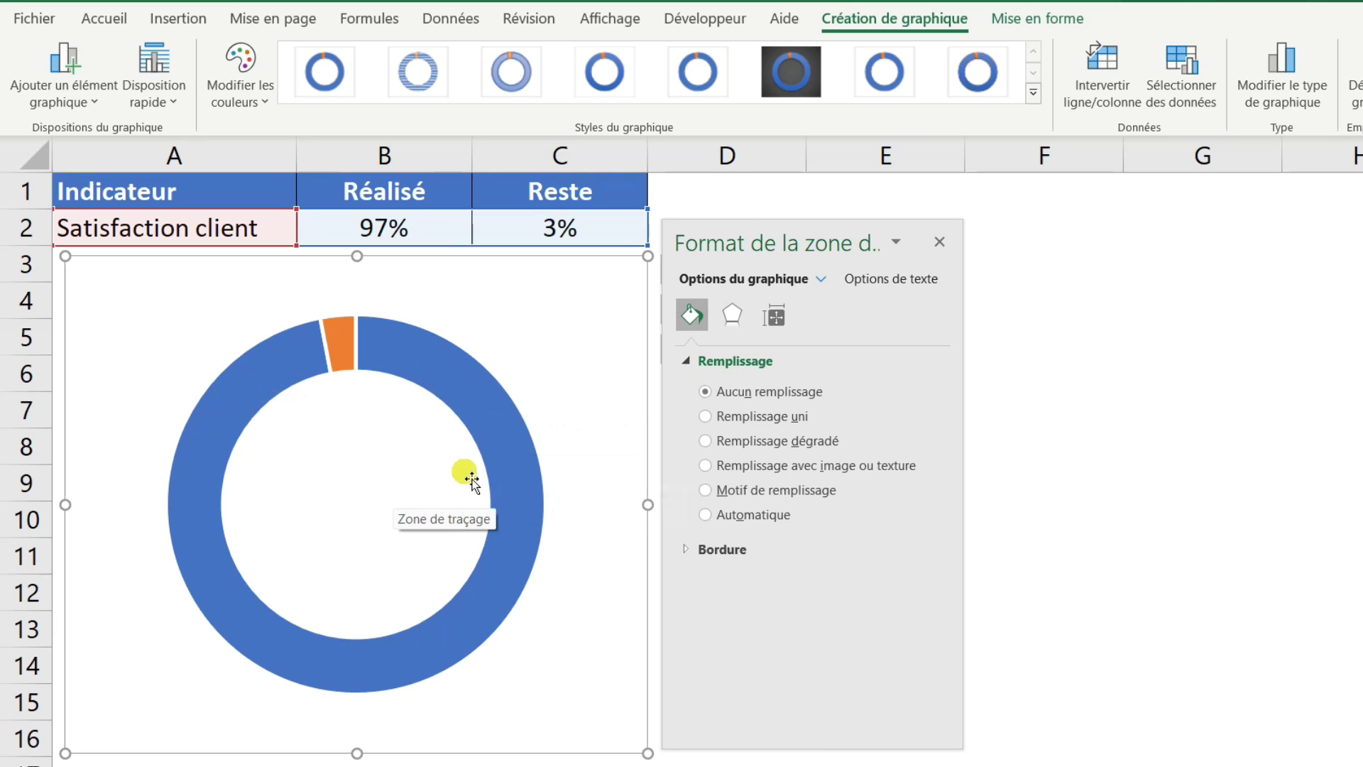
Step: Set the Réalisé sector of the Satisfaction client ring to no fill
left_click(501, 447)
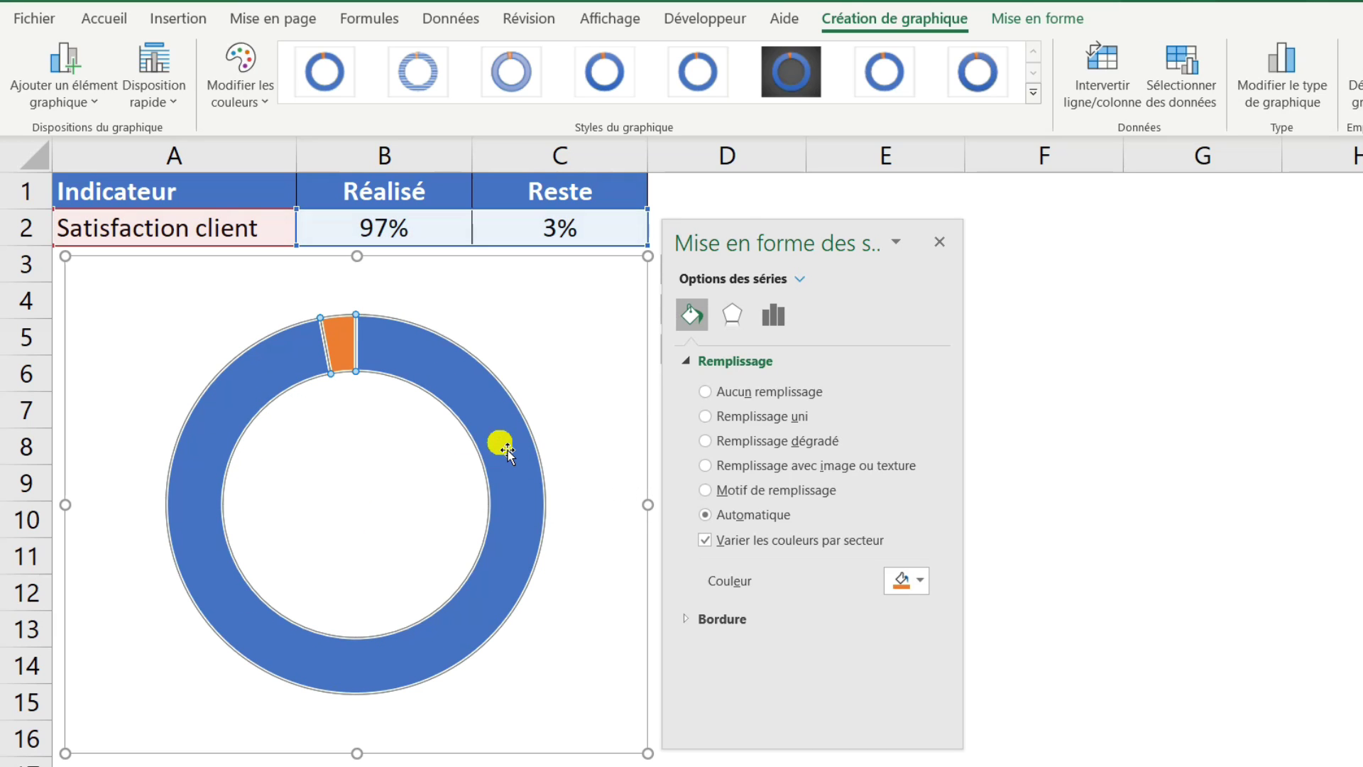
left_click(506, 447)
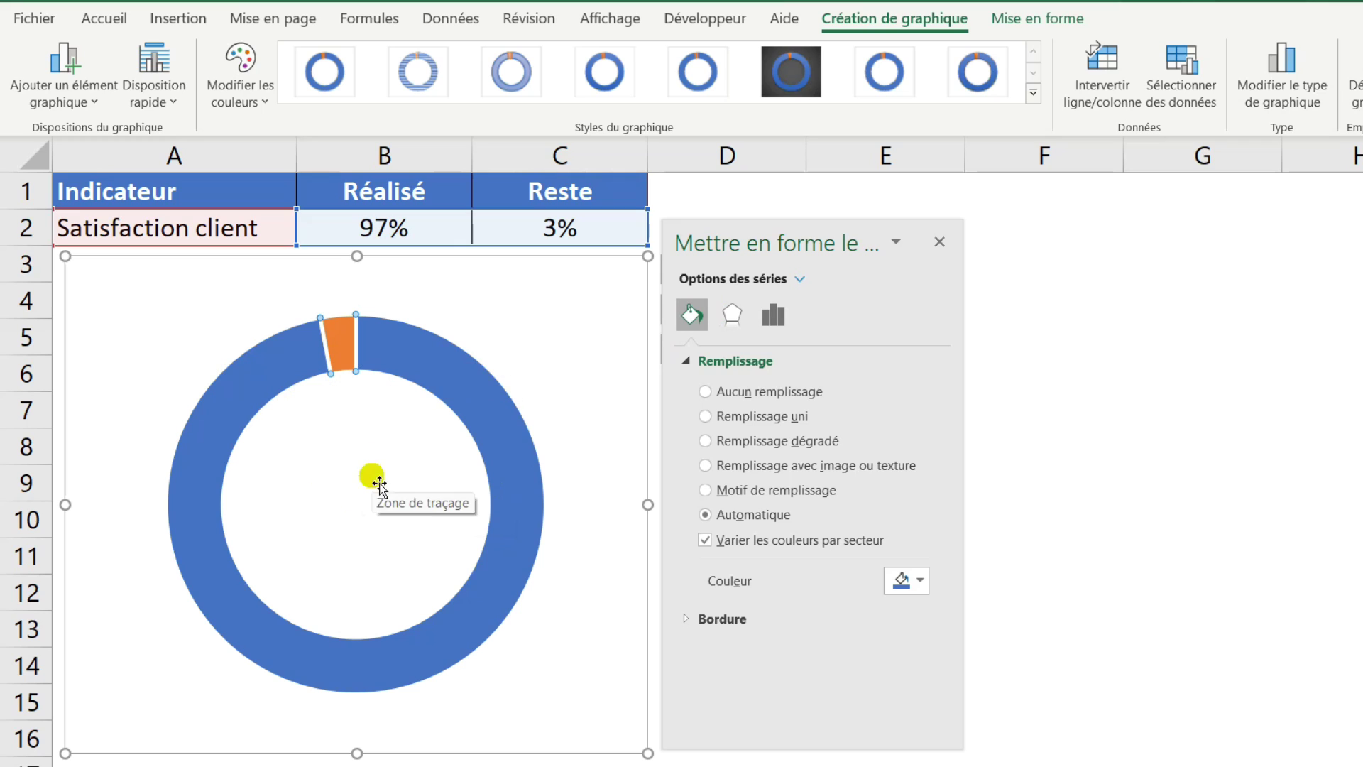
left_click(700, 314)
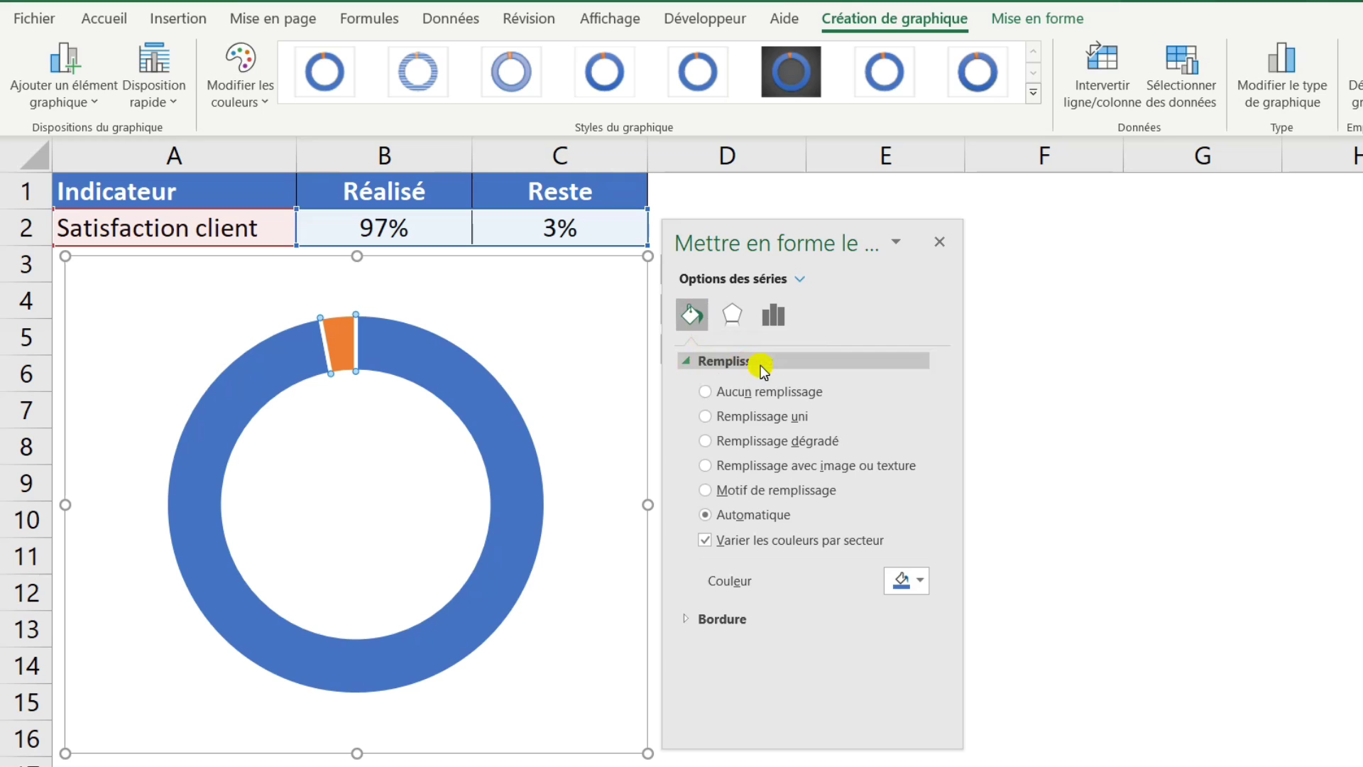
left_click(705, 391)
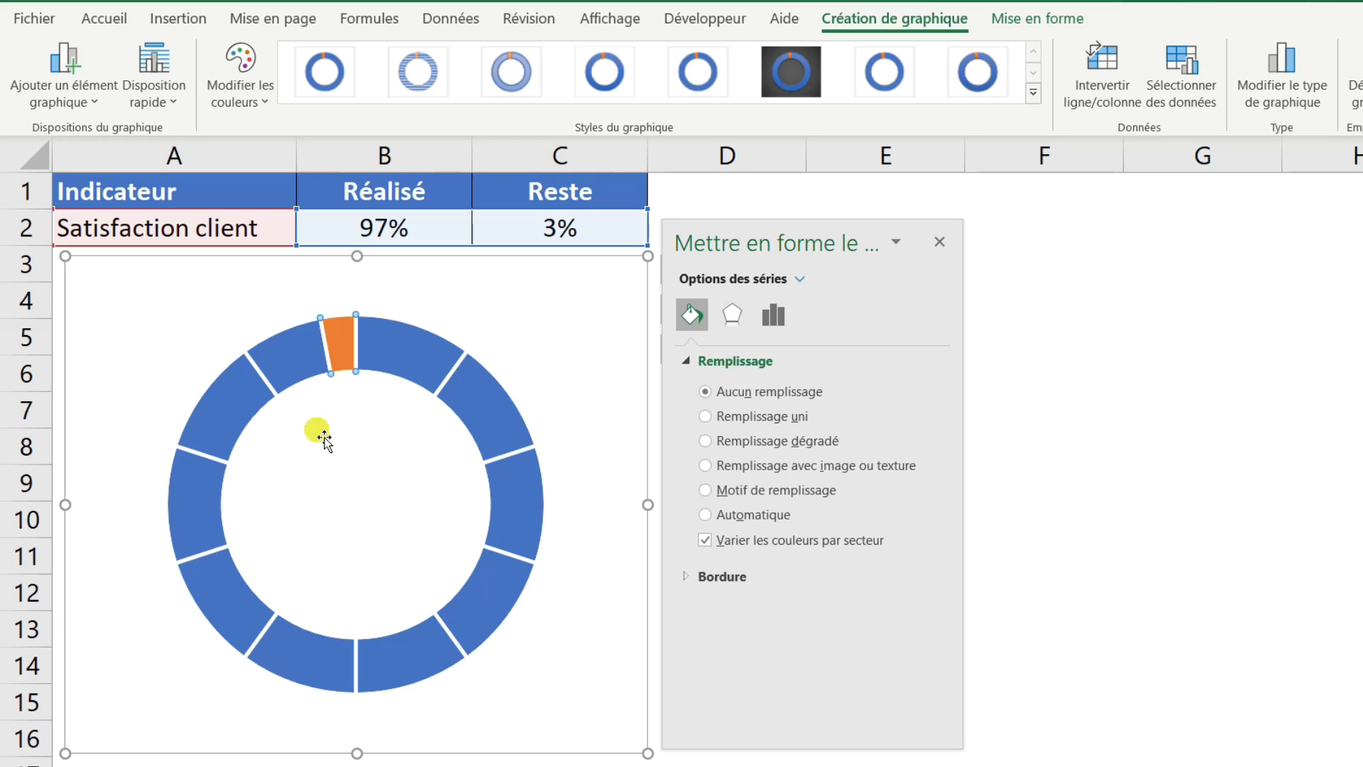
Step: Give the Reste sector a solid white fill with 25 % transparency and close the formatting pane
left_click(348, 355)
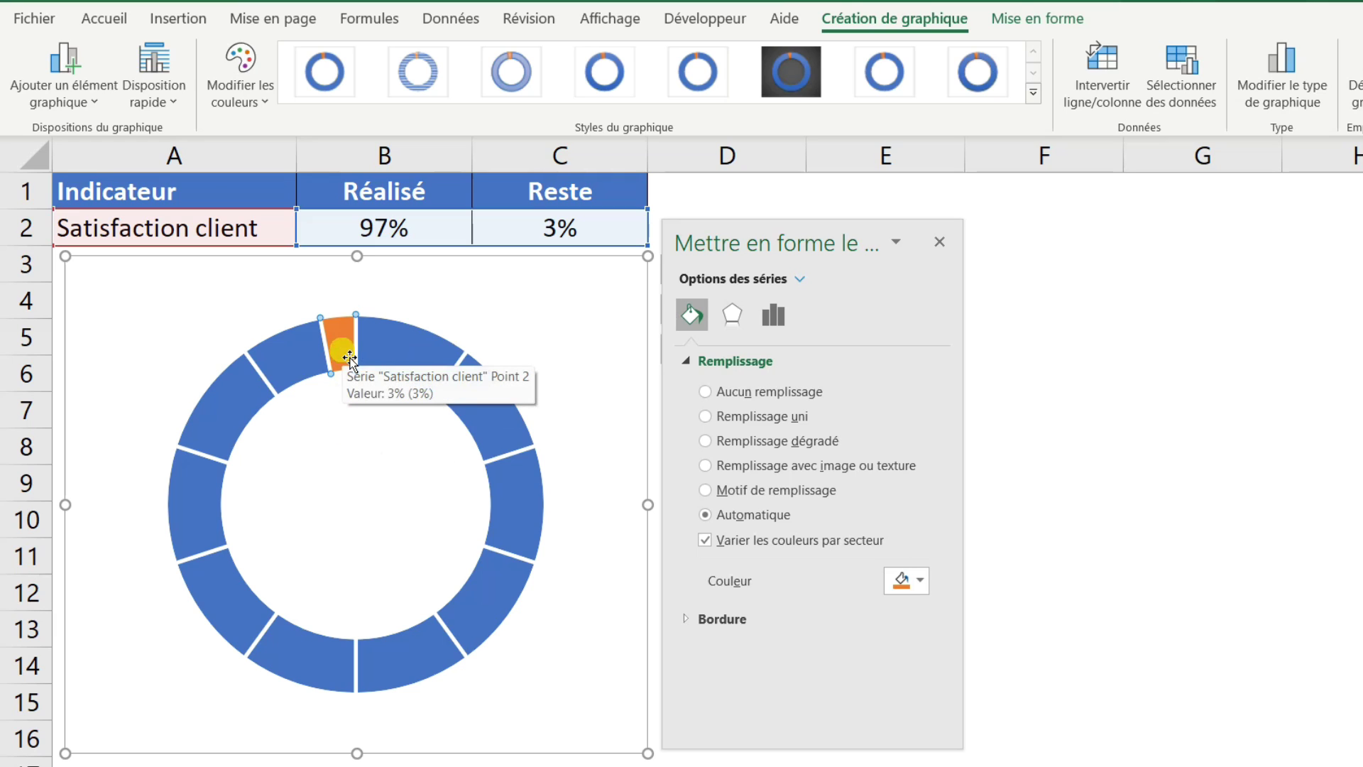
left_click(692, 319)
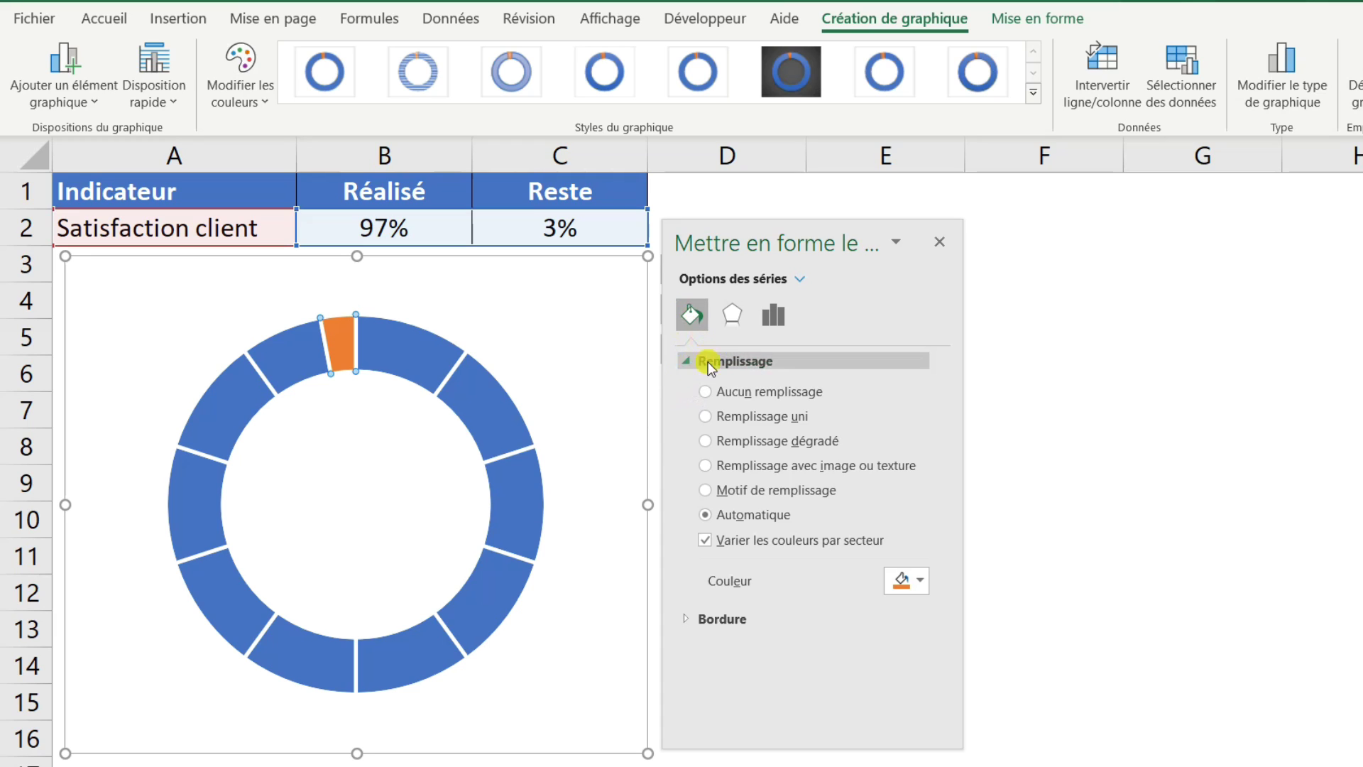
left_click(706, 416)
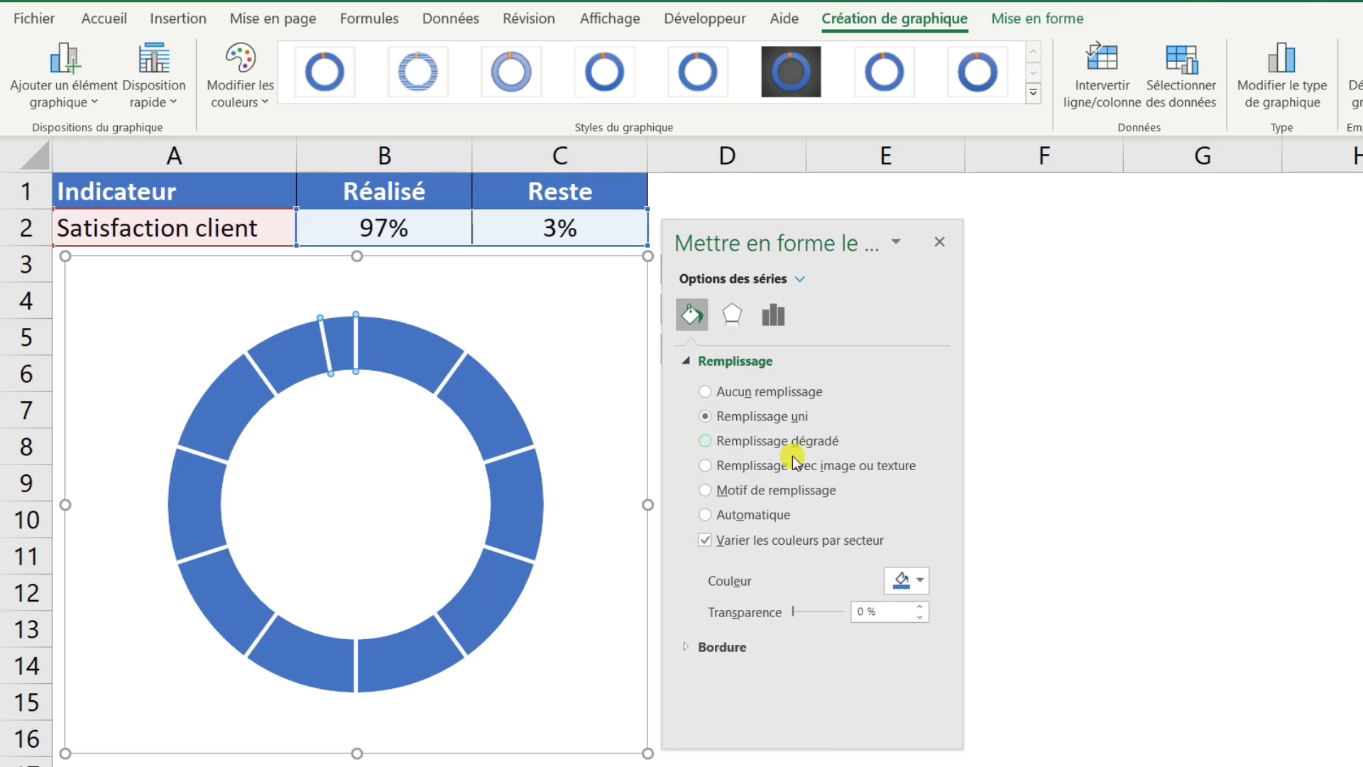
left_click(920, 581)
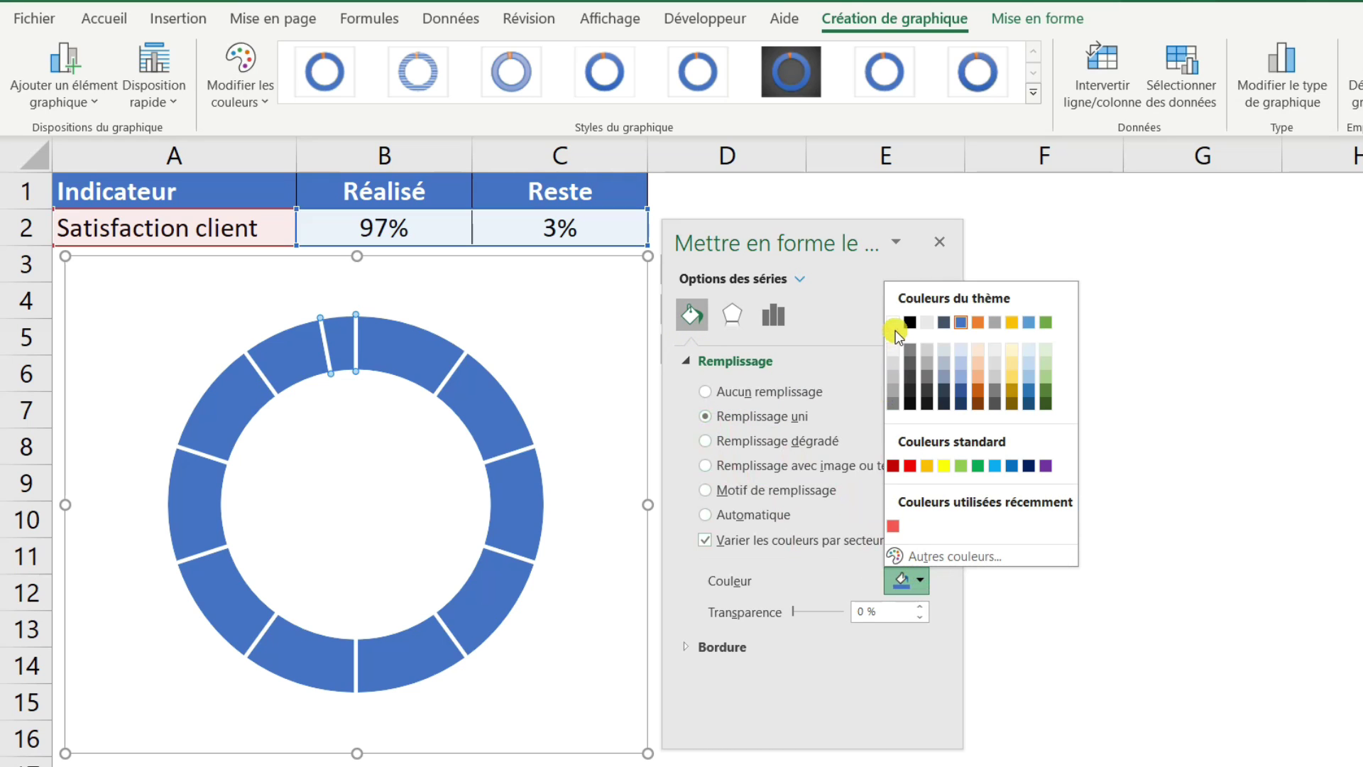
left_click(895, 322)
left_click(809, 618)
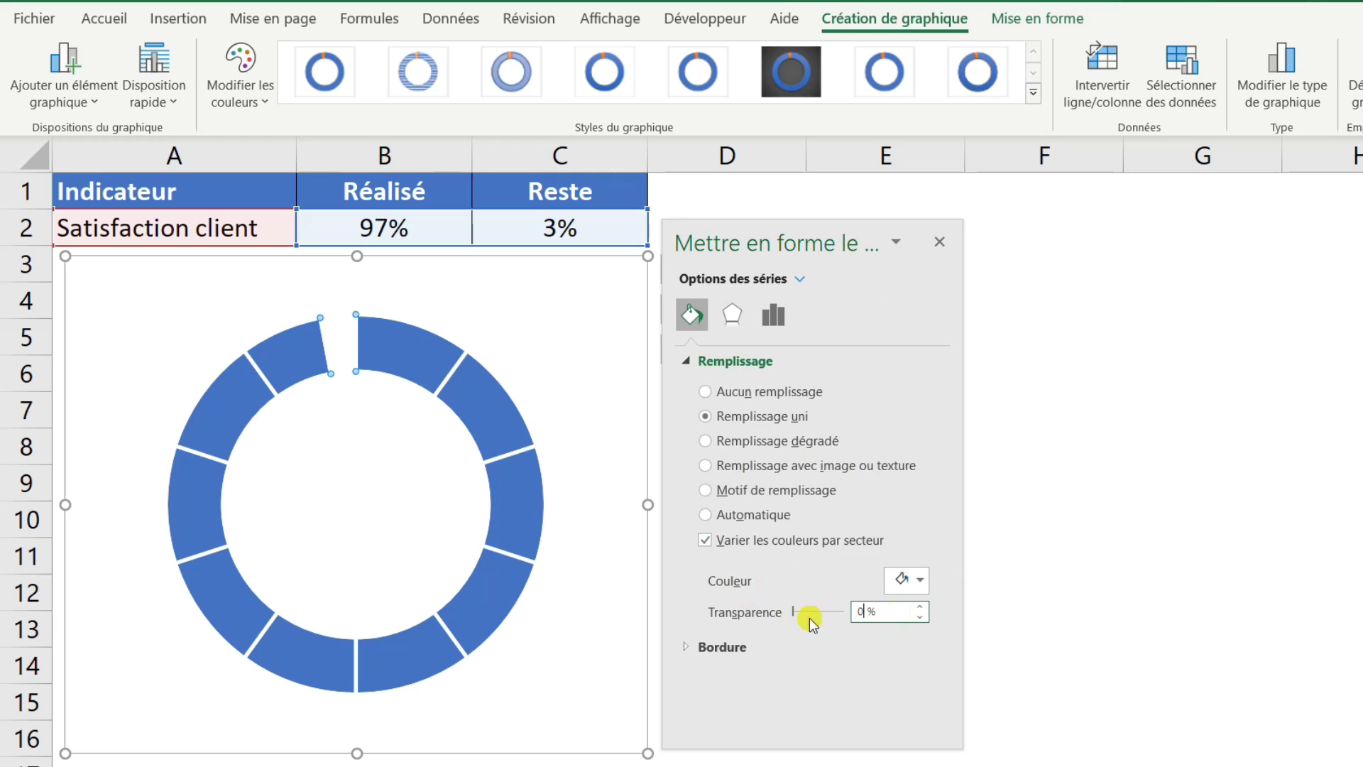
type("25")
key("Return")
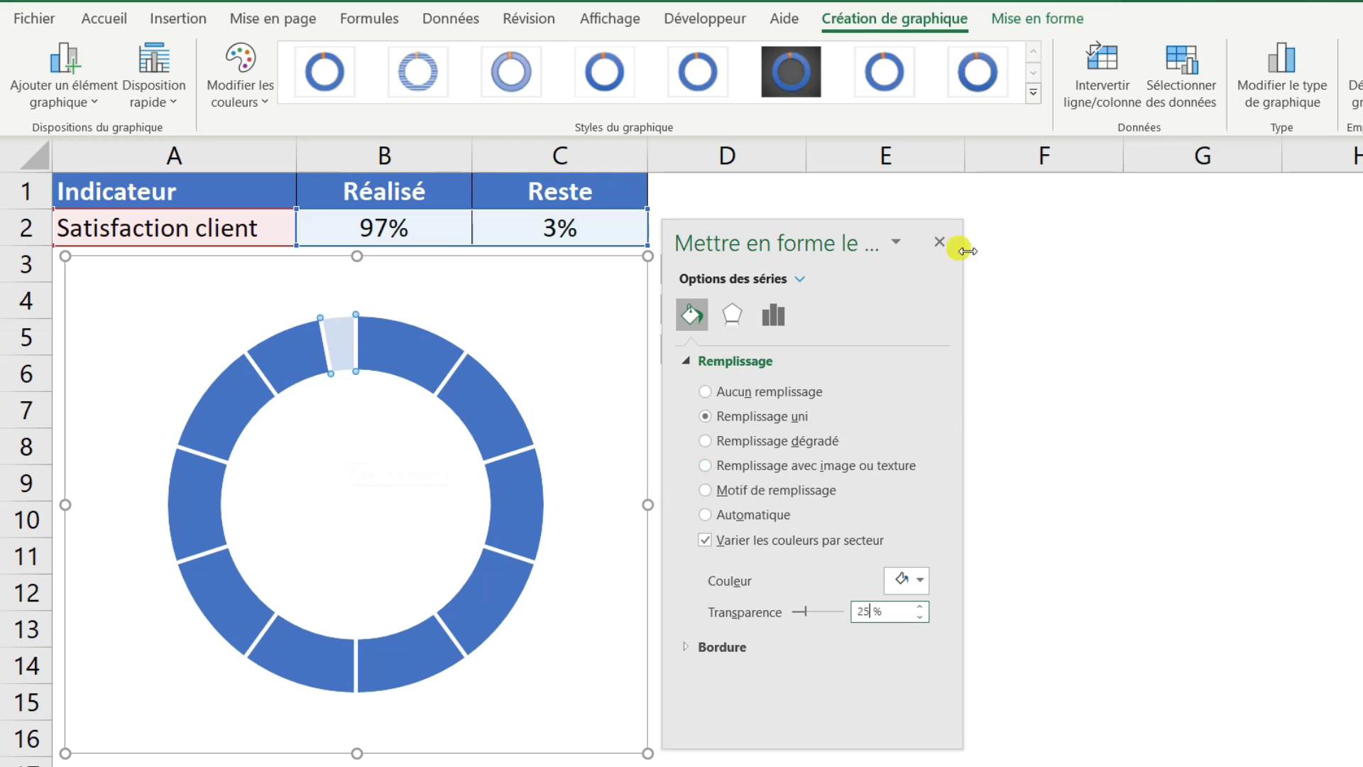
left_click(944, 243)
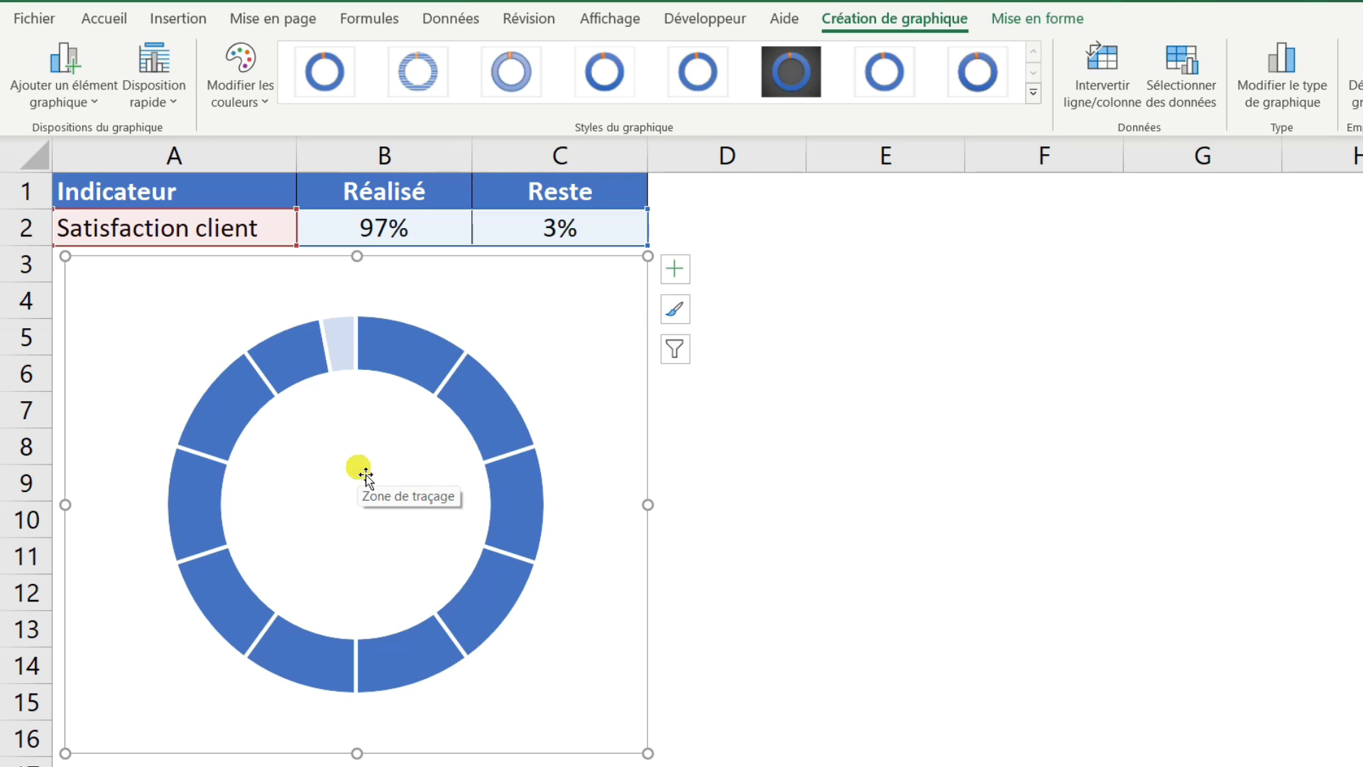
Step: Shrink the chart's plot area slightly and move it up to free space beneath the ring
left_click(566, 458)
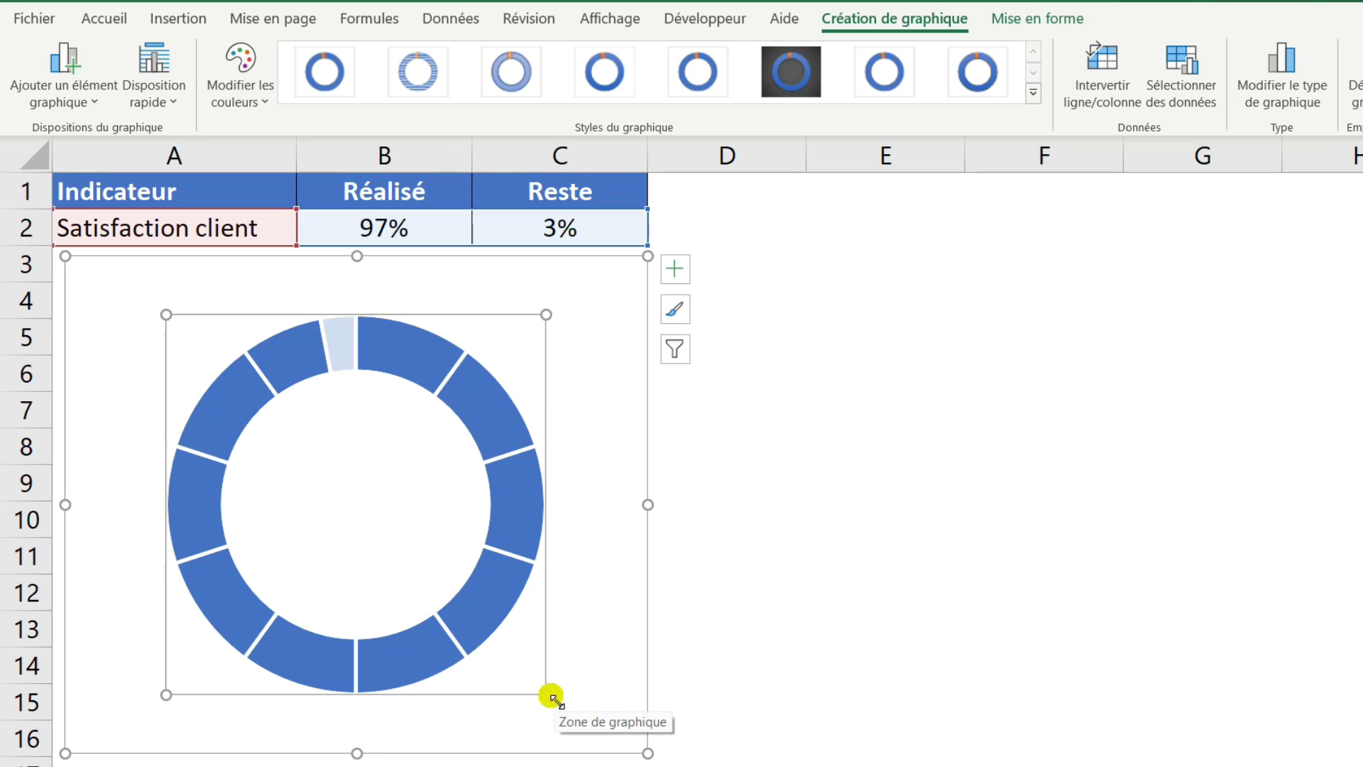
mouse_move(551, 664)
left_mouse_down()
mouse_move(551, 607)
mouse_move(557, 645)
left_mouse_up()
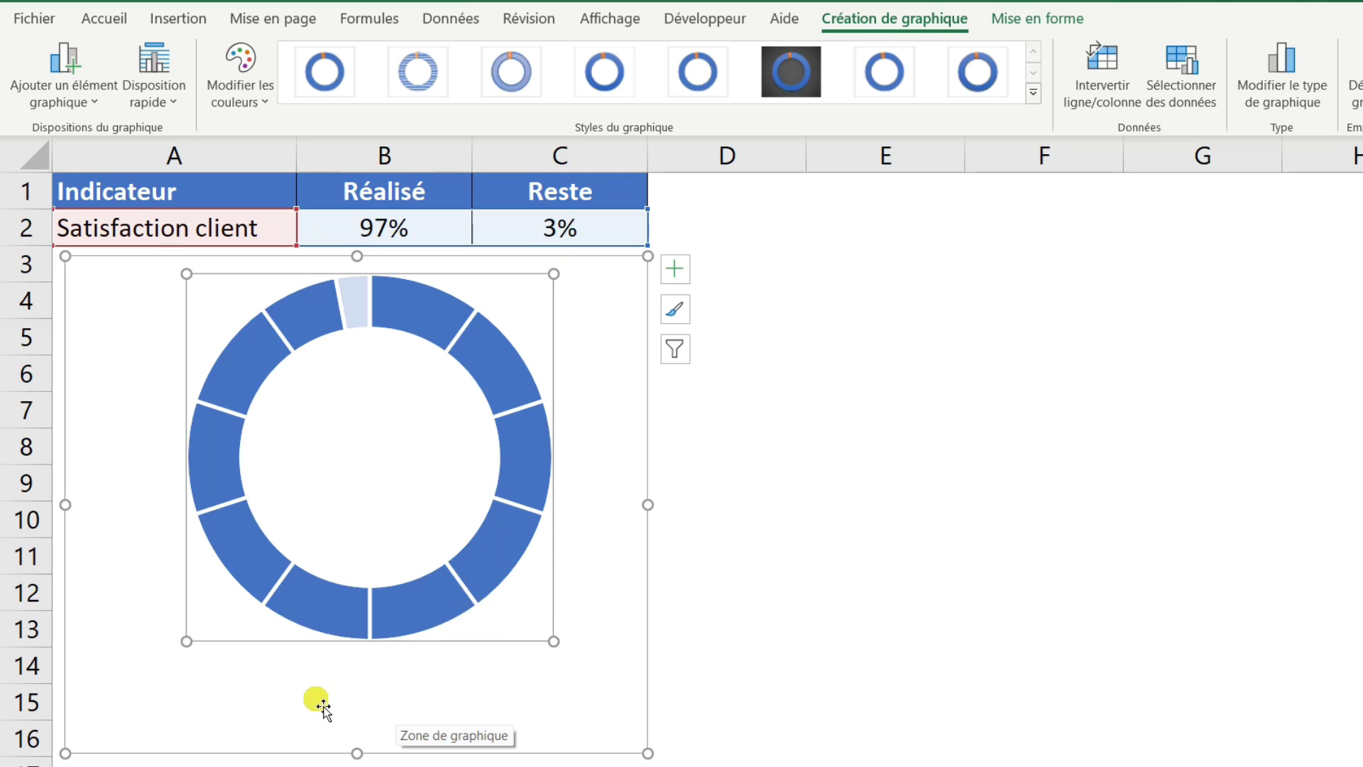
left_click(551, 700)
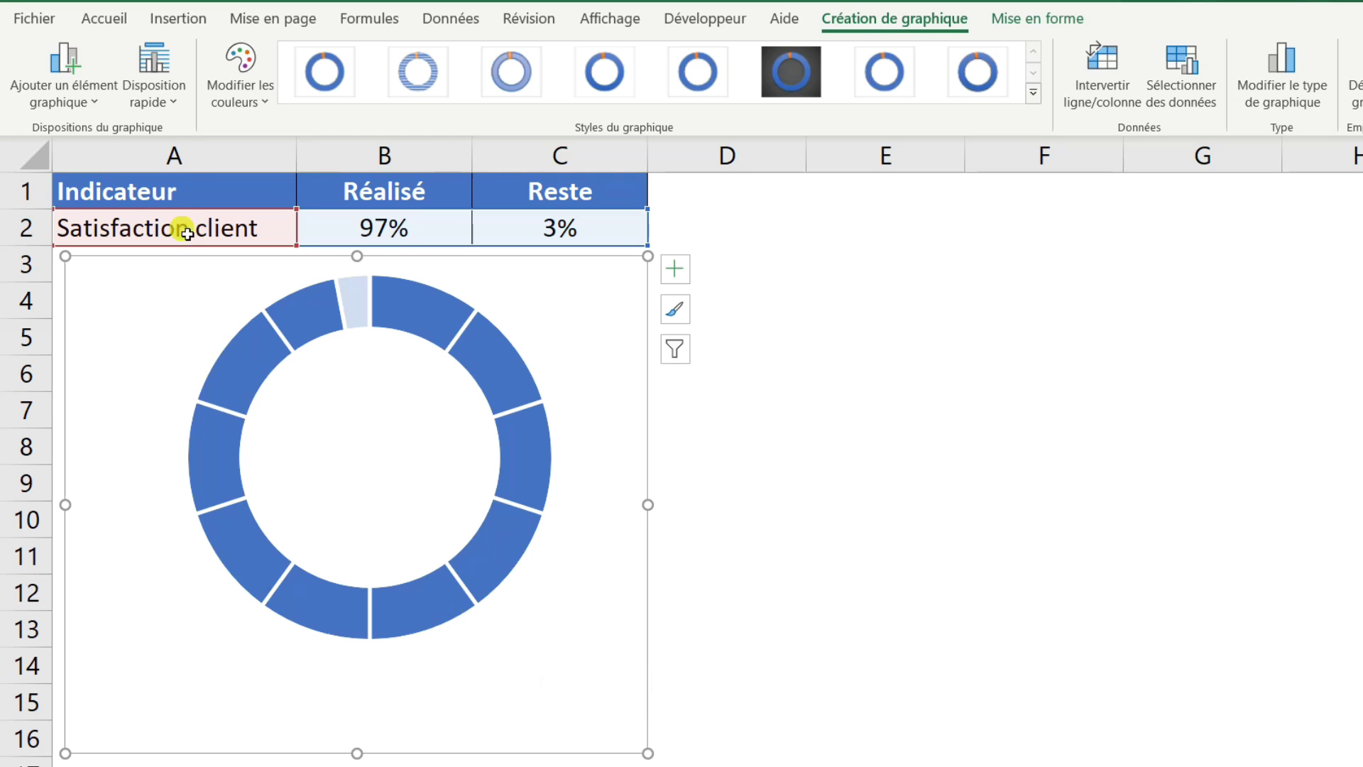
Step: Insert a wide text box inside the chart, in the empty space beneath the ring
left_click(183, 21)
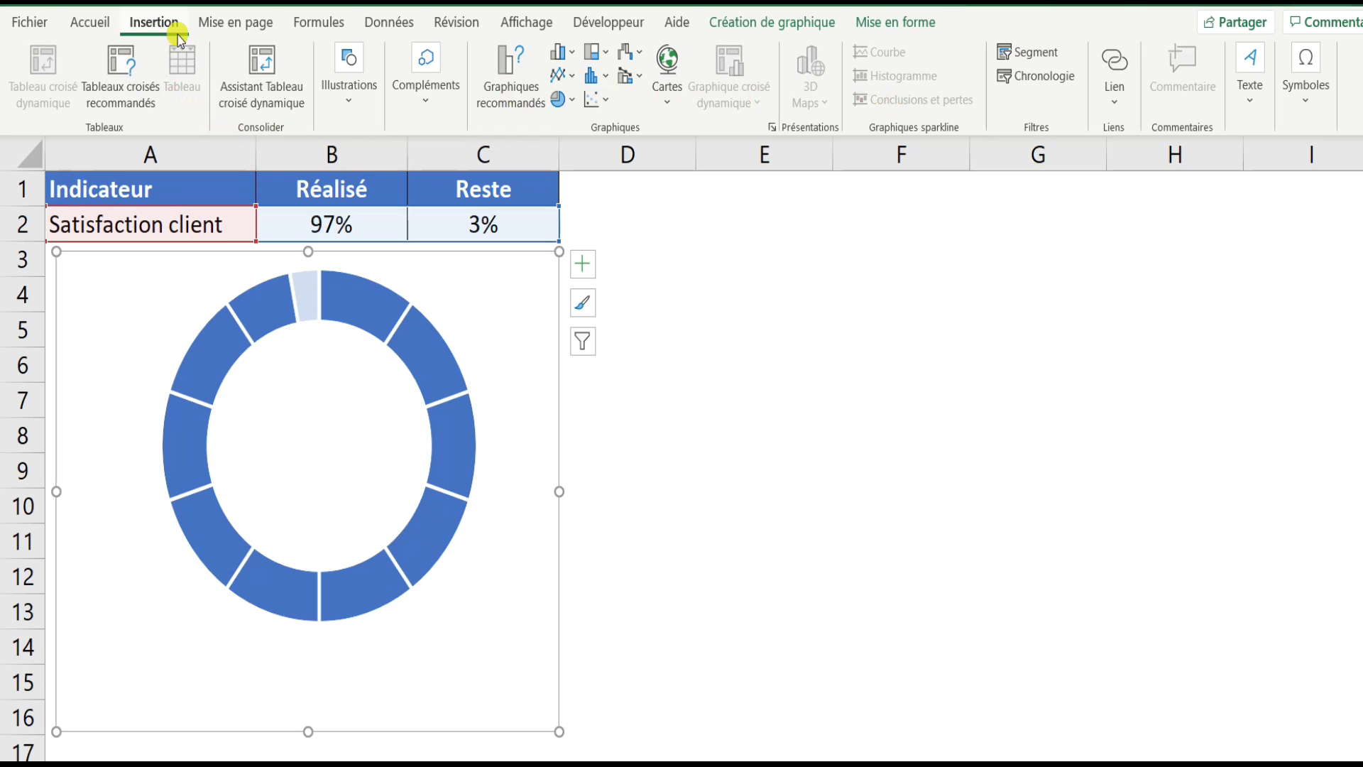
left_click(1250, 114)
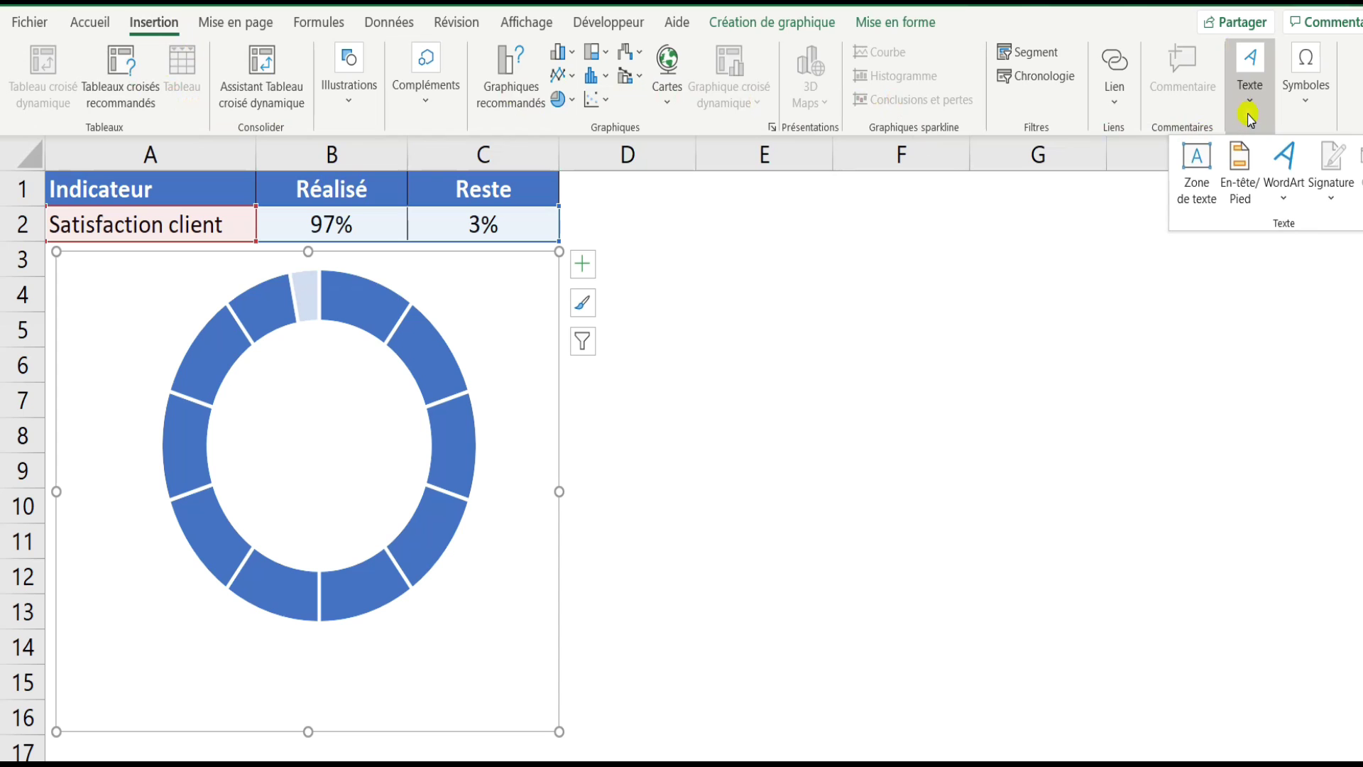
left_click(1205, 186)
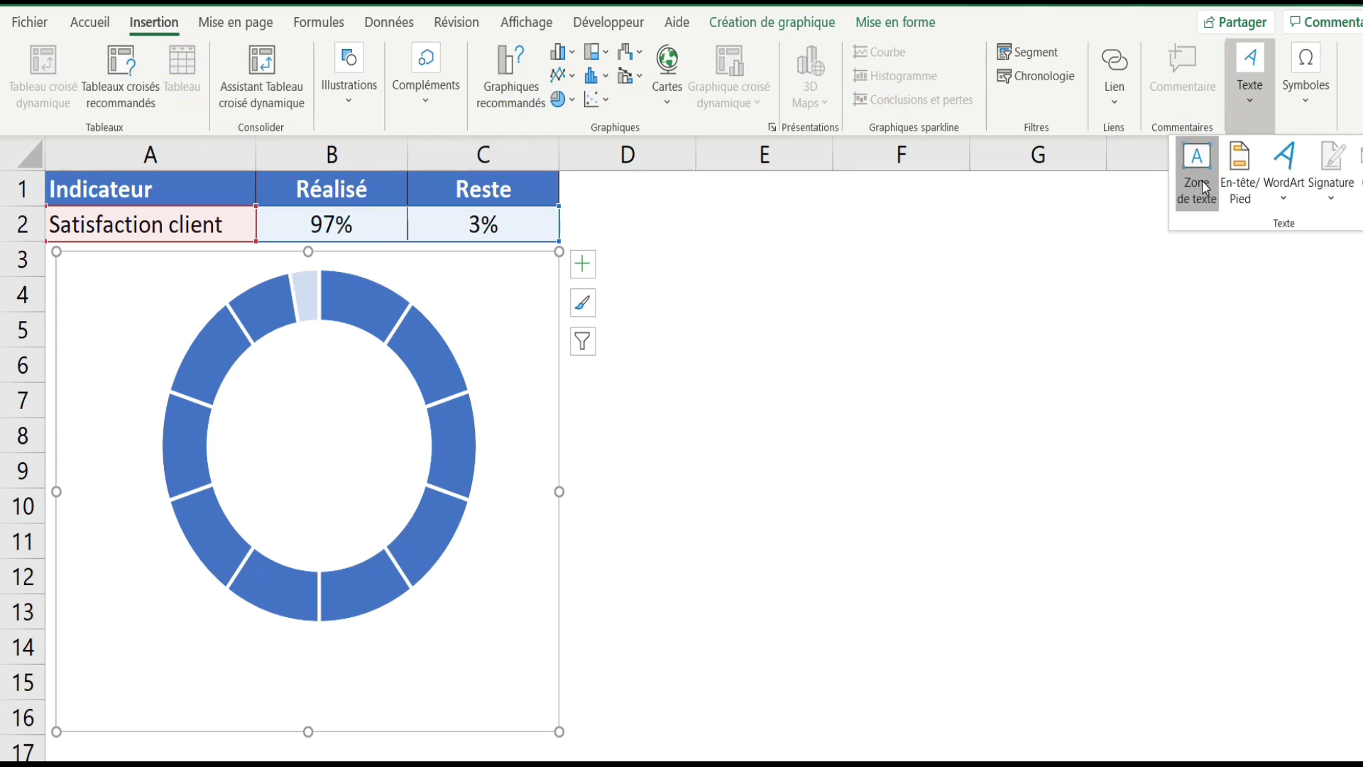
left_click_drag(127, 650, 579, 733)
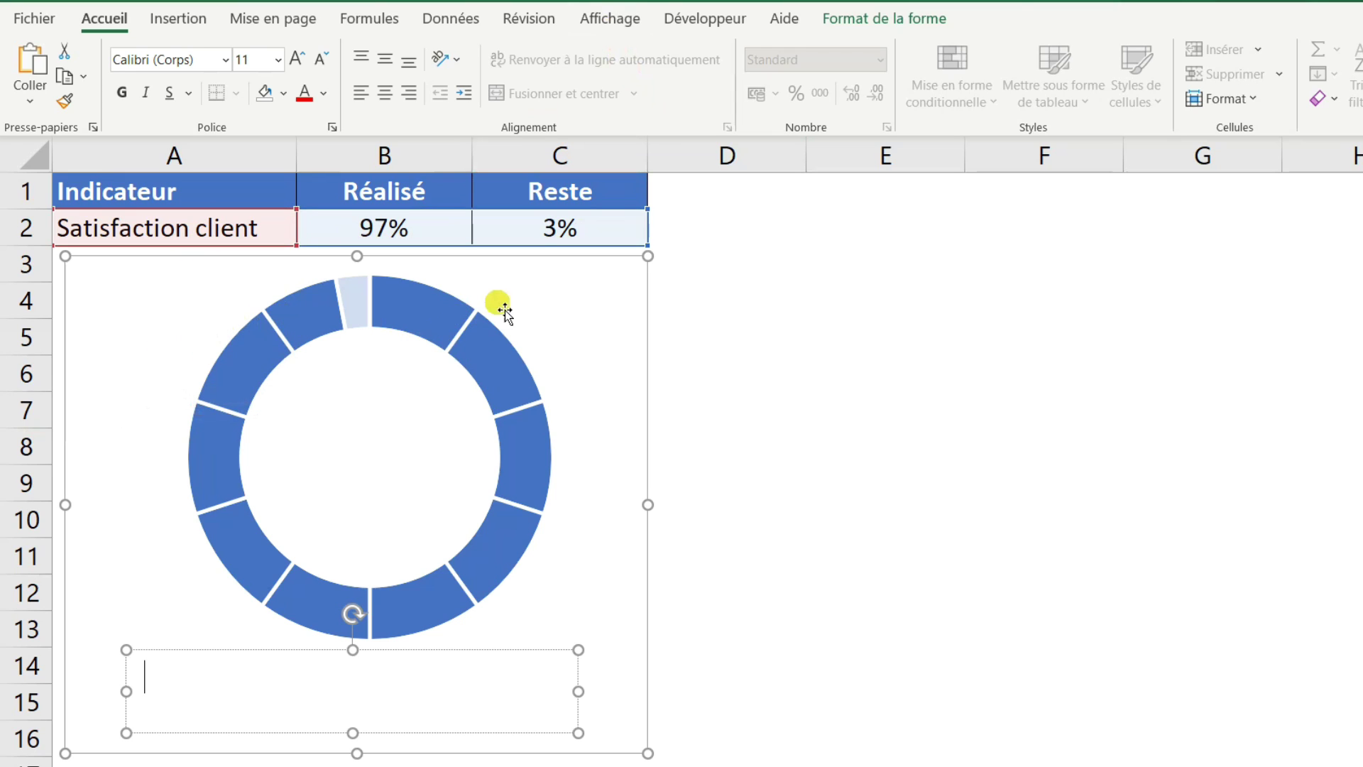
Step: Show the formula bar and link the text box beneath the ring to cell A2 with =Feuil1!$A$2
left_click(618, 21)
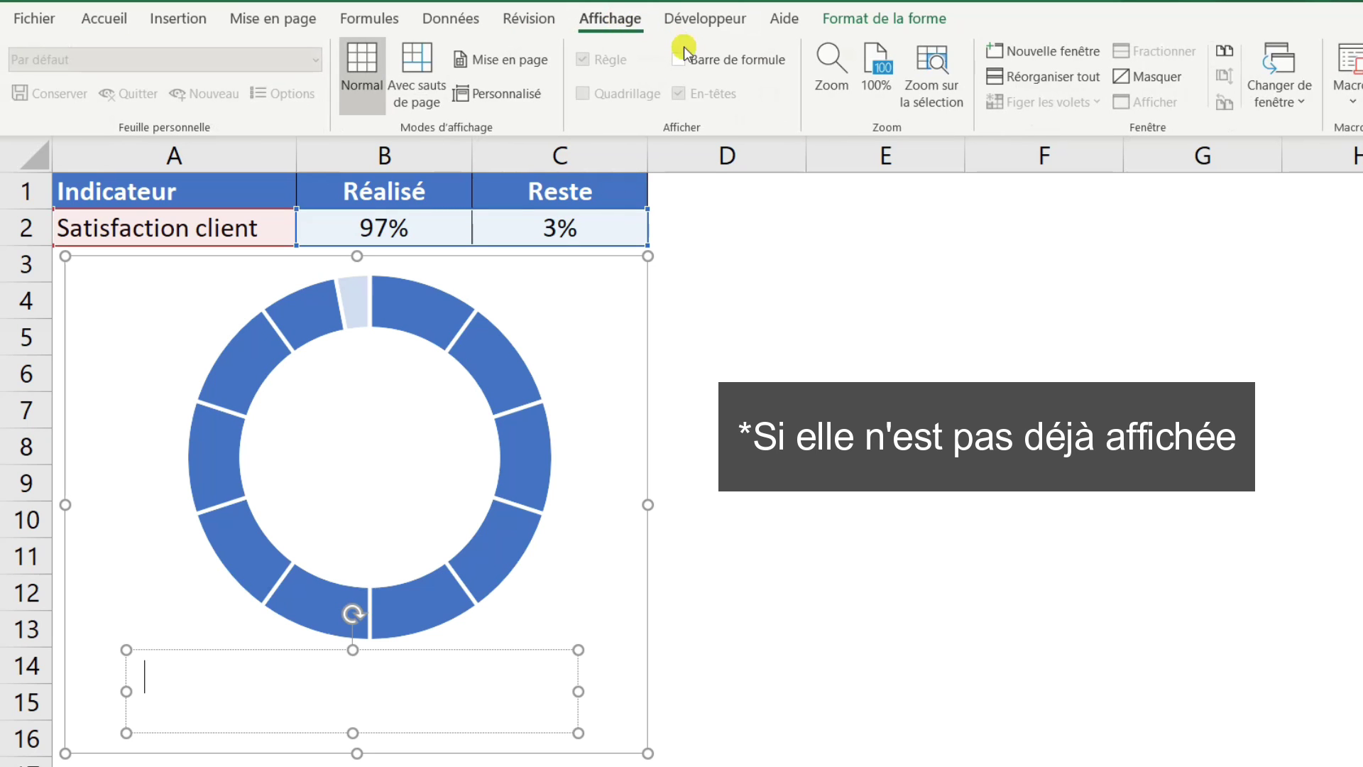
left_click(686, 66)
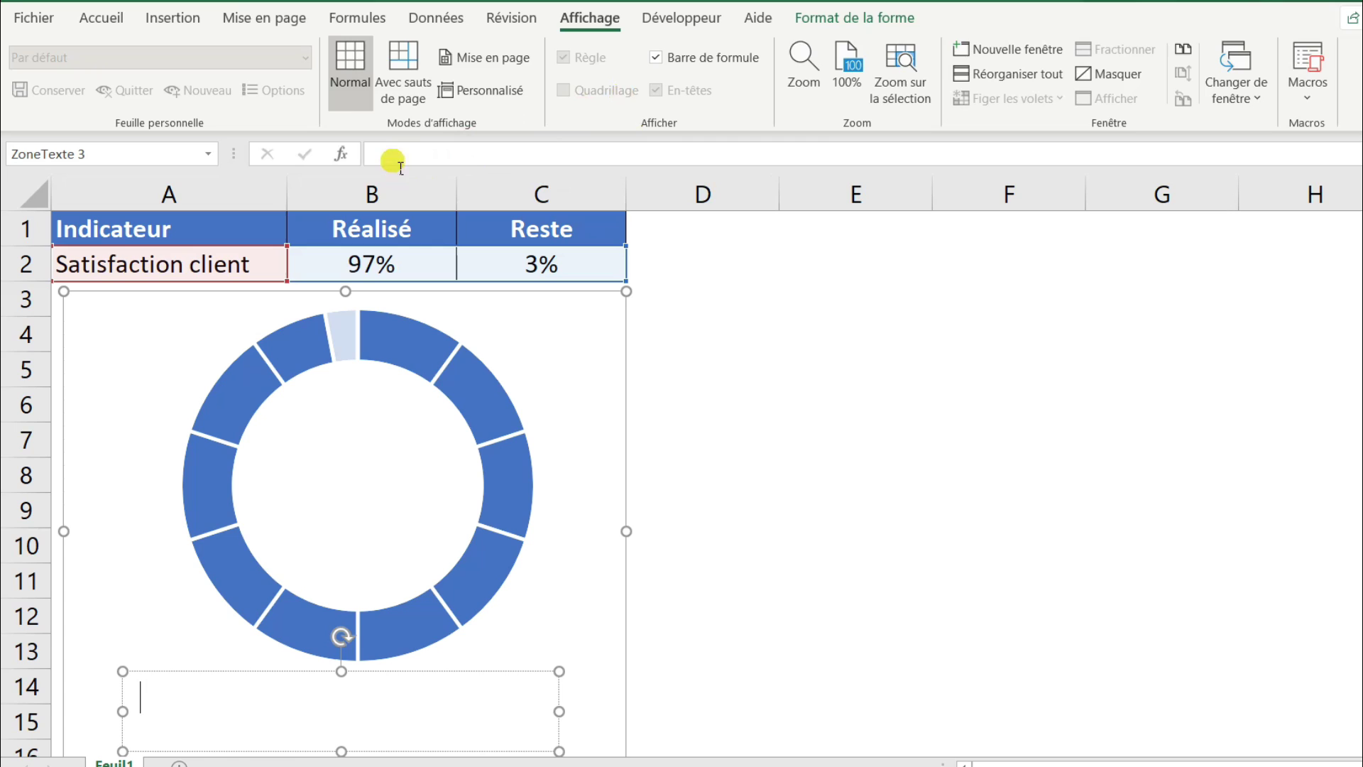
left_click(400, 168)
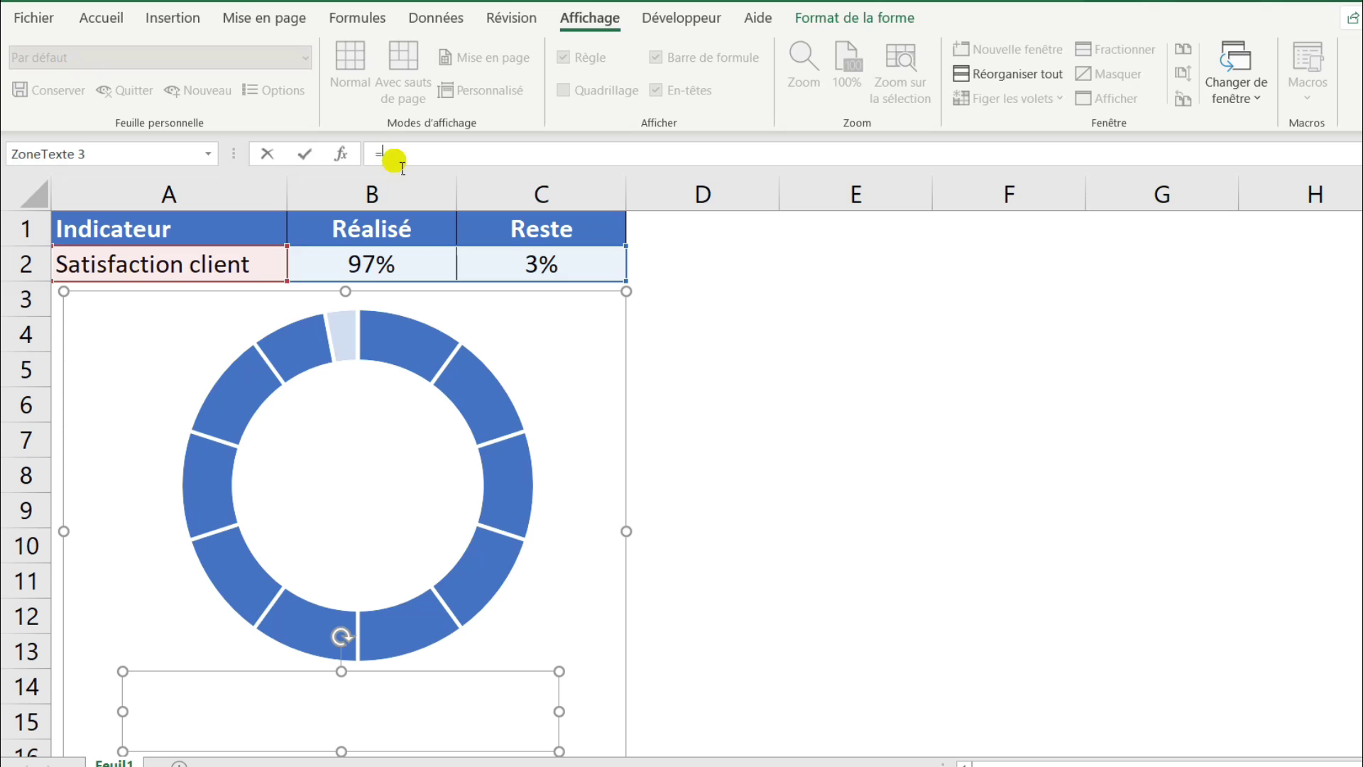
left_click(127, 264)
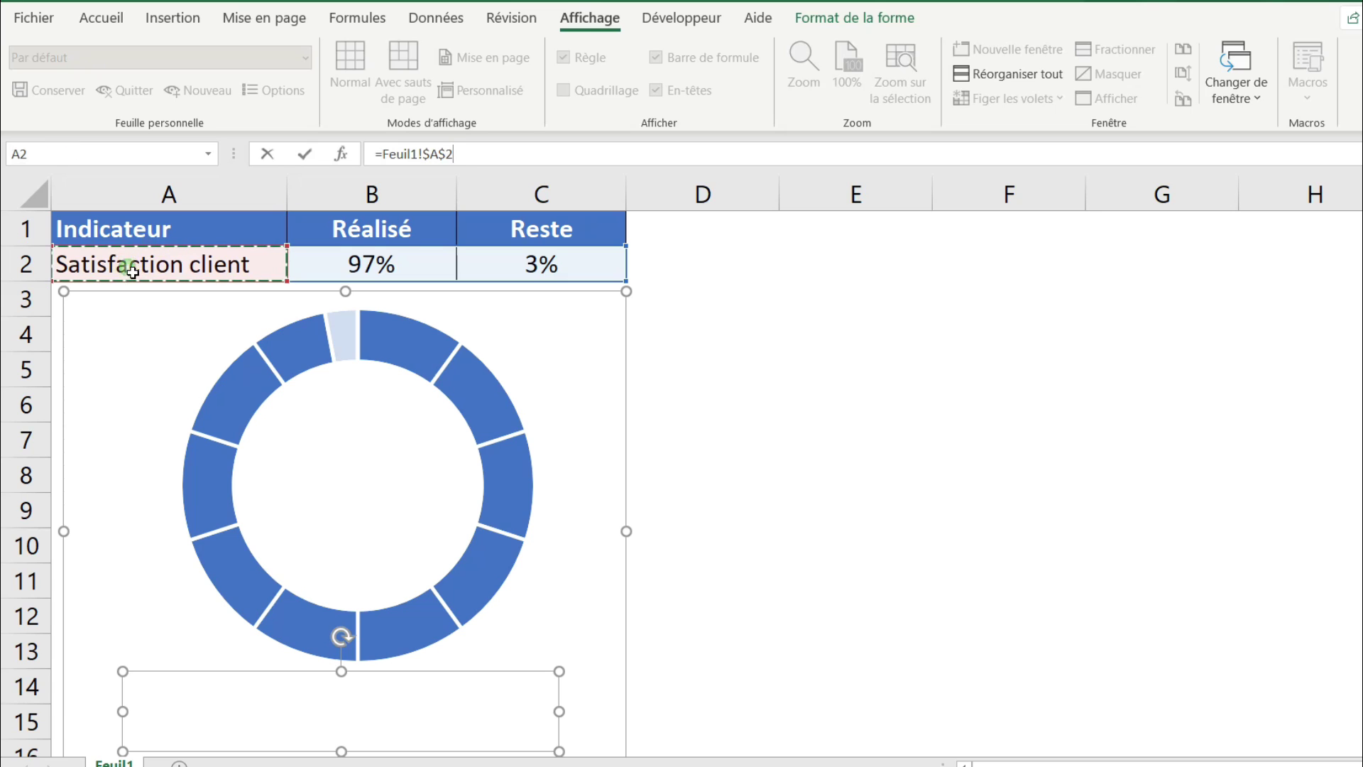
key("Return")
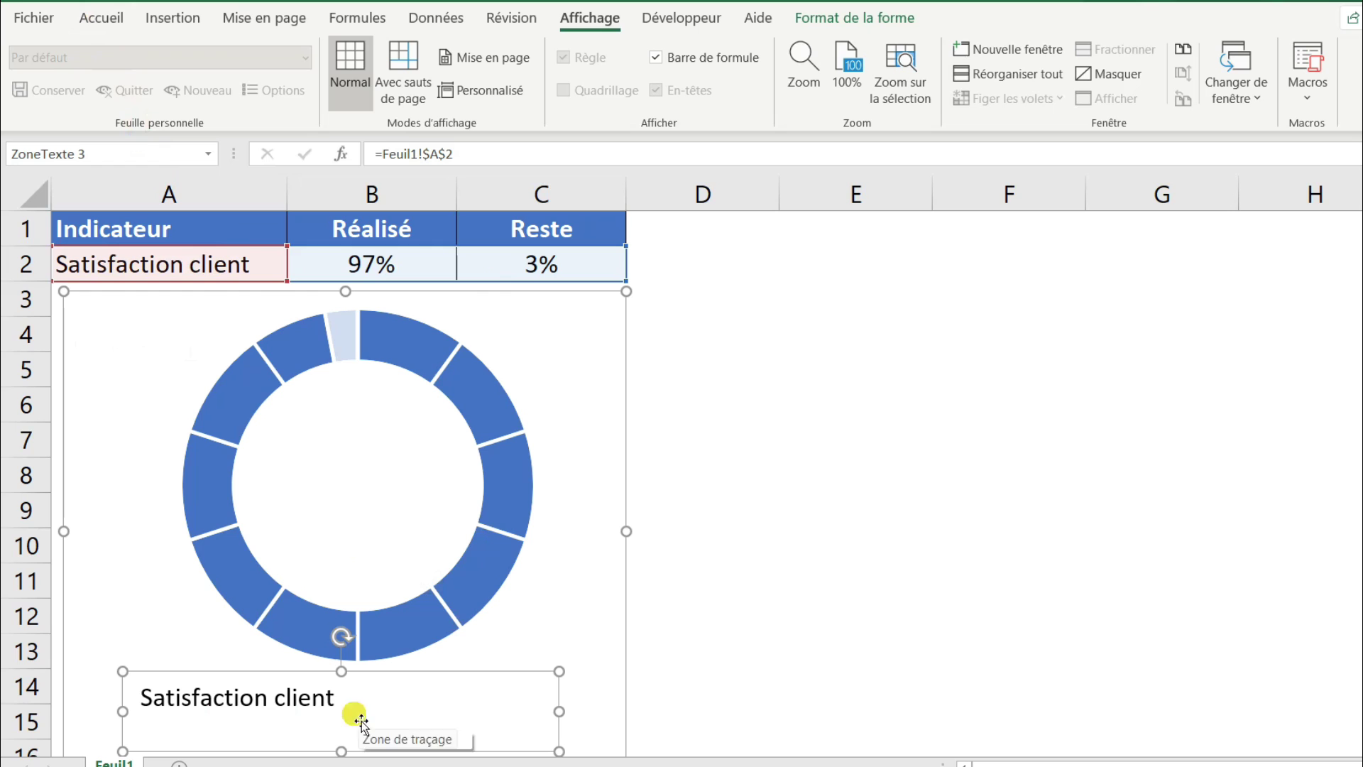
Step: Format the Satisfaction client label in the ring's theme blue, bold, 18 pt and horizontally centred
left_click(103, 24)
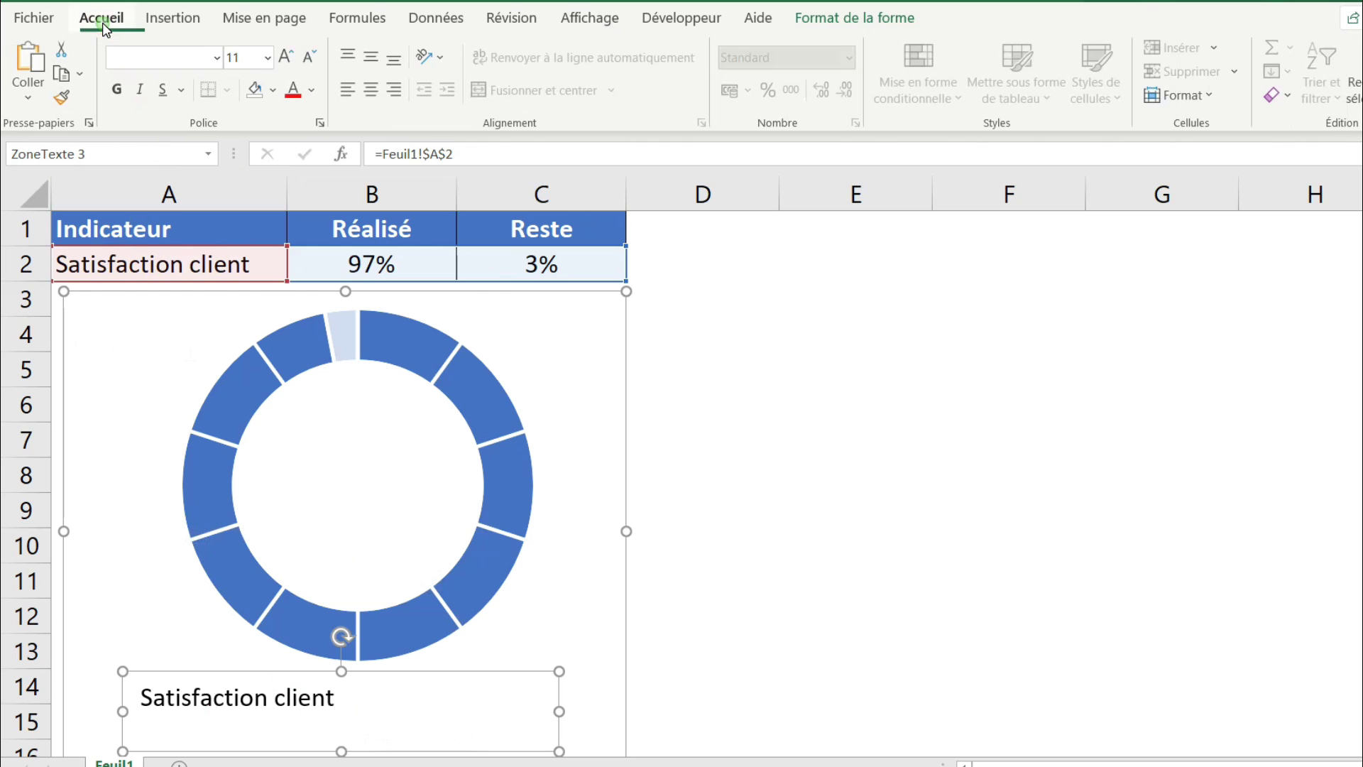
left_click(313, 91)
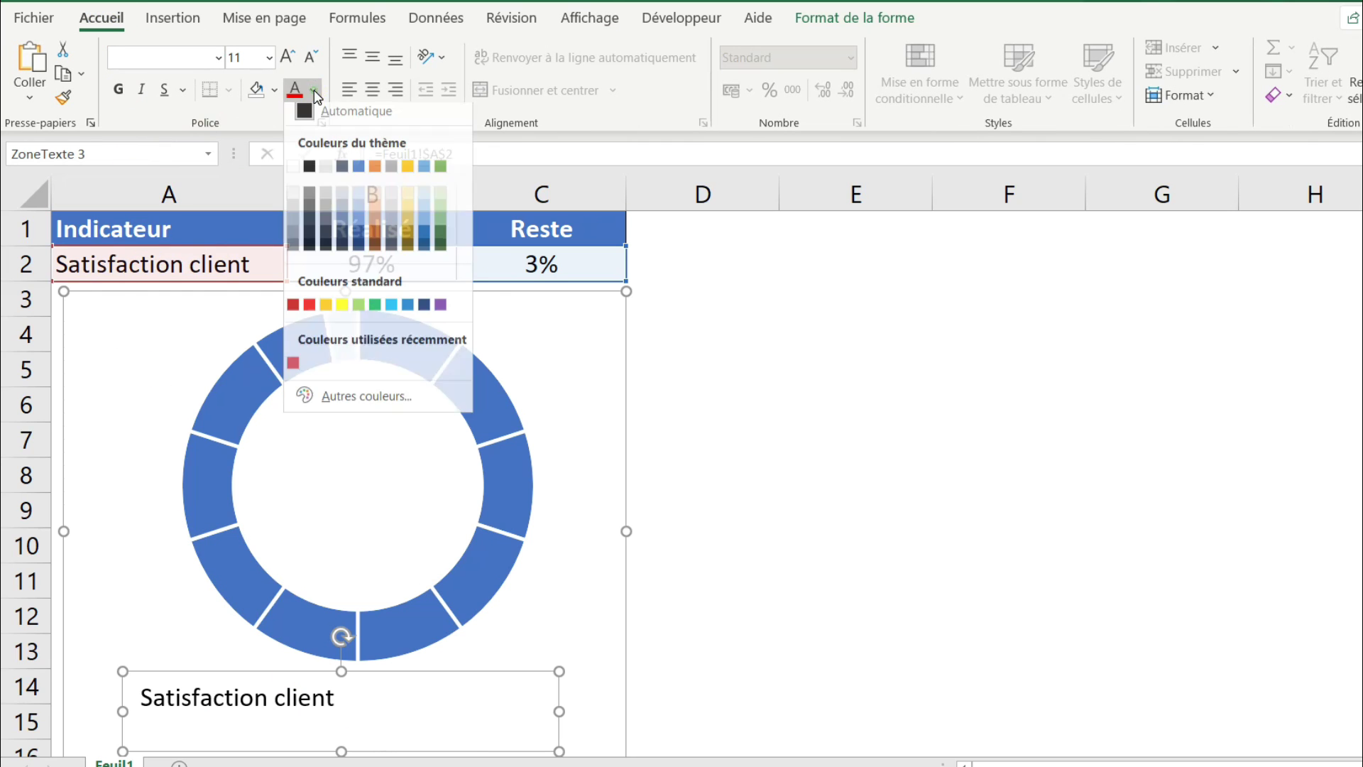
left_click(358, 174)
left_click(118, 89)
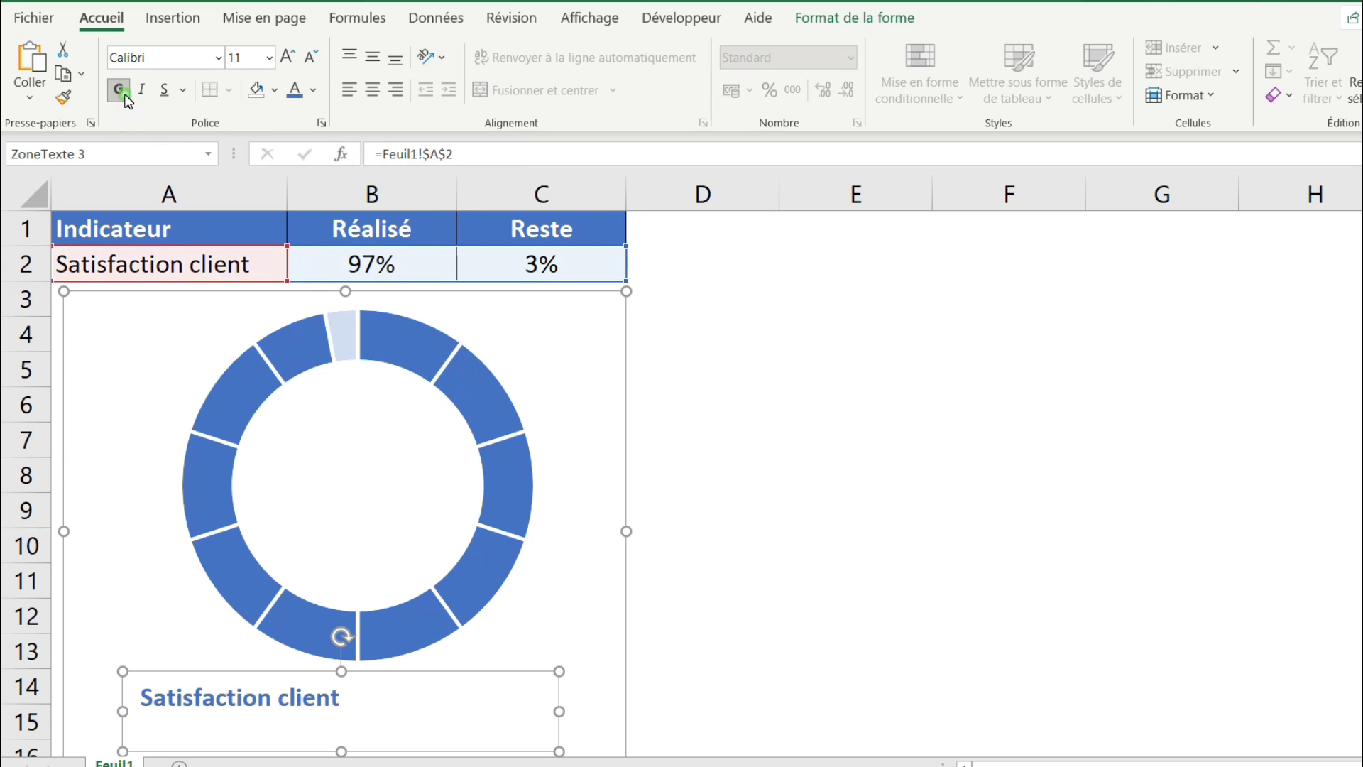
left_click(293, 60)
left_click(293, 60)
left_click(292, 60)
left_click(293, 60)
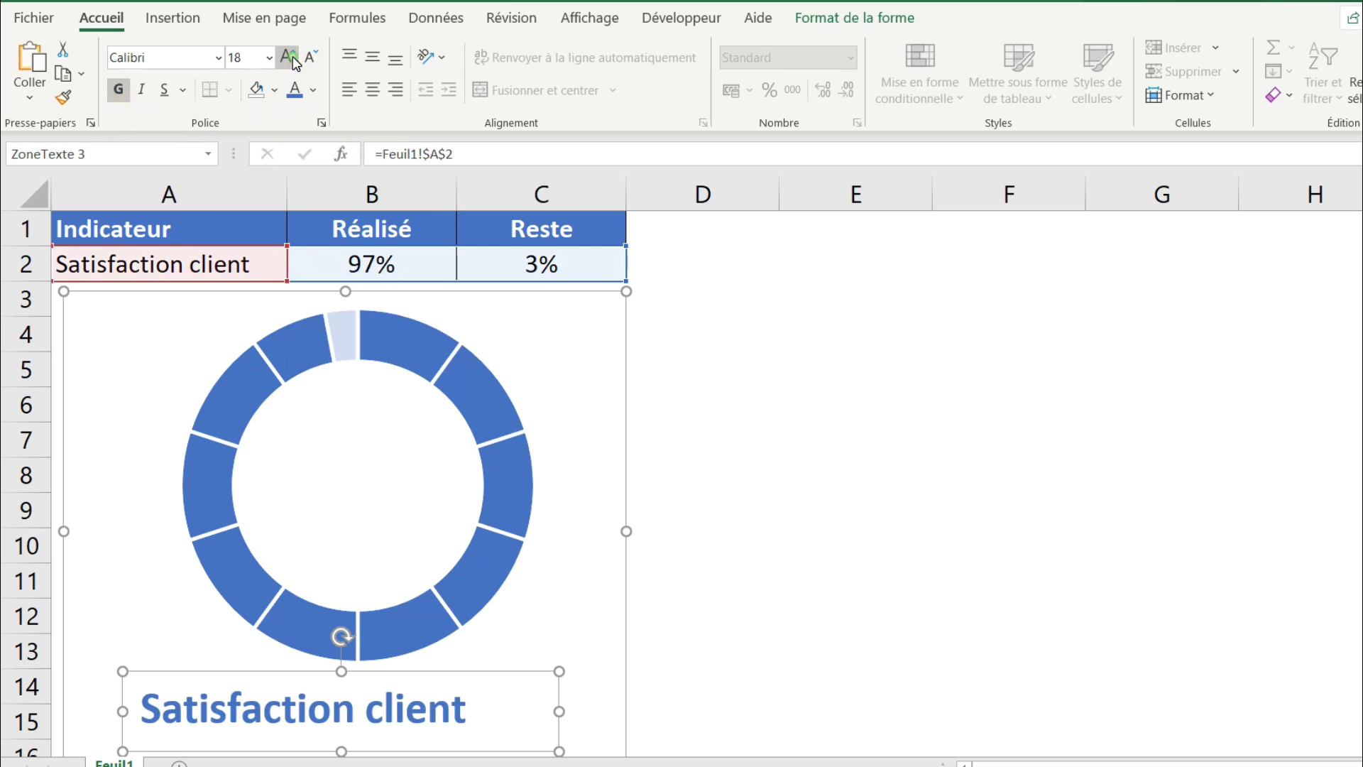
left_click(372, 89)
Step: Insert a second text box inside the chart, in the hollow centre of the ring
left_click(578, 414)
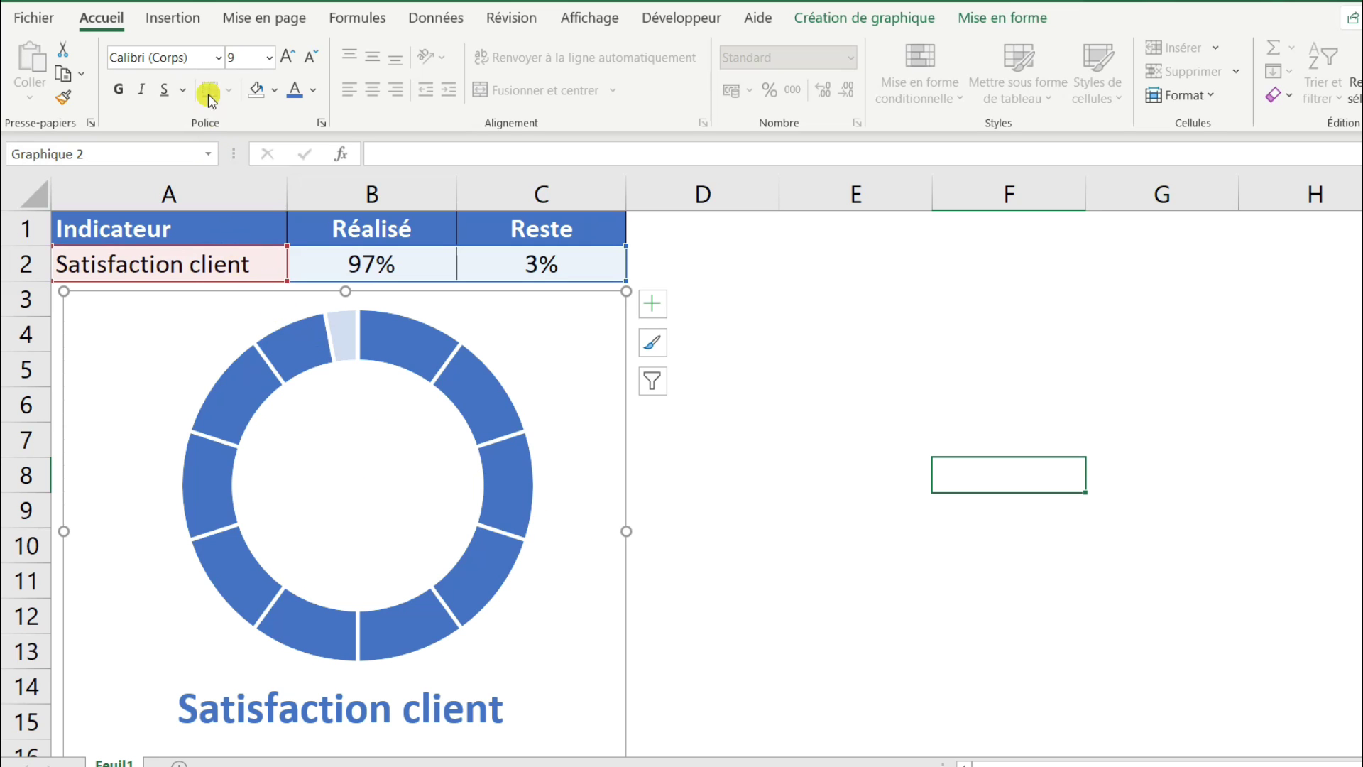
left_click(183, 16)
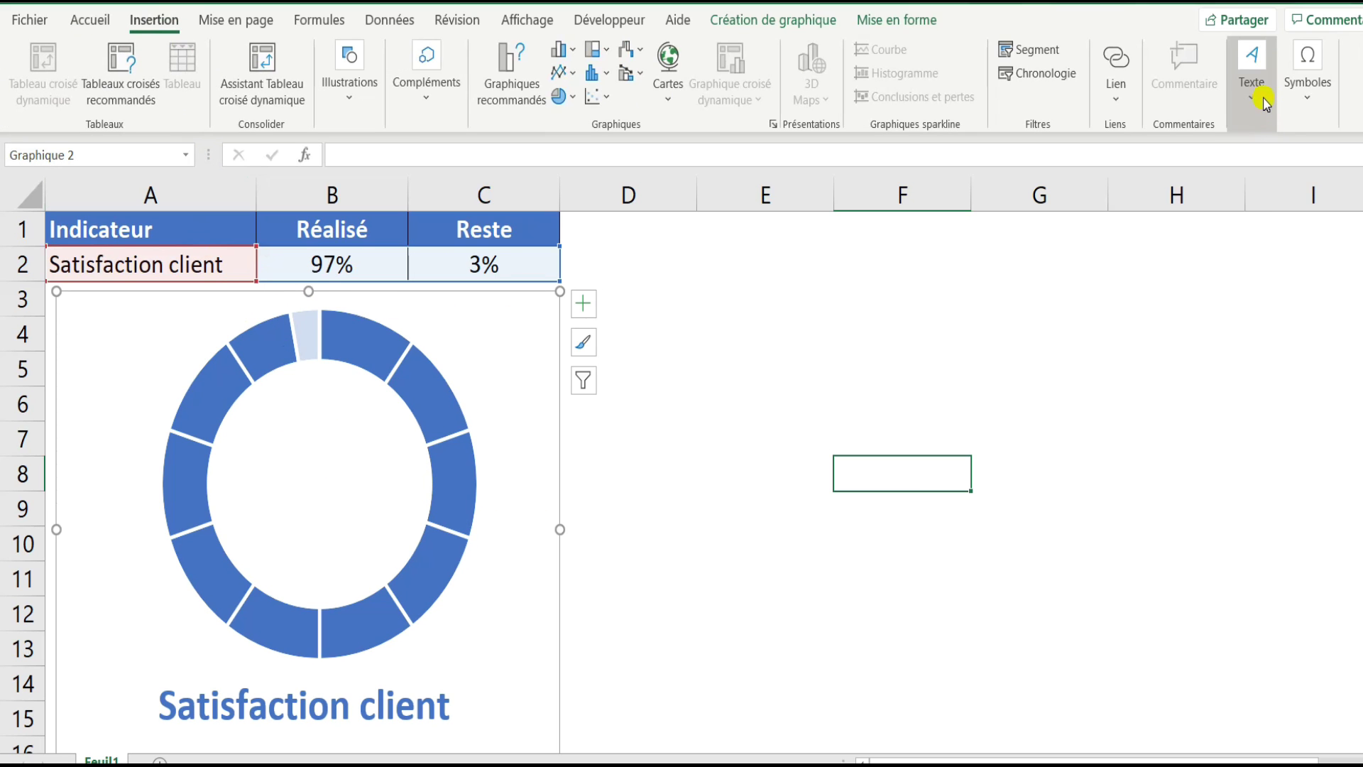
left_click(1263, 101)
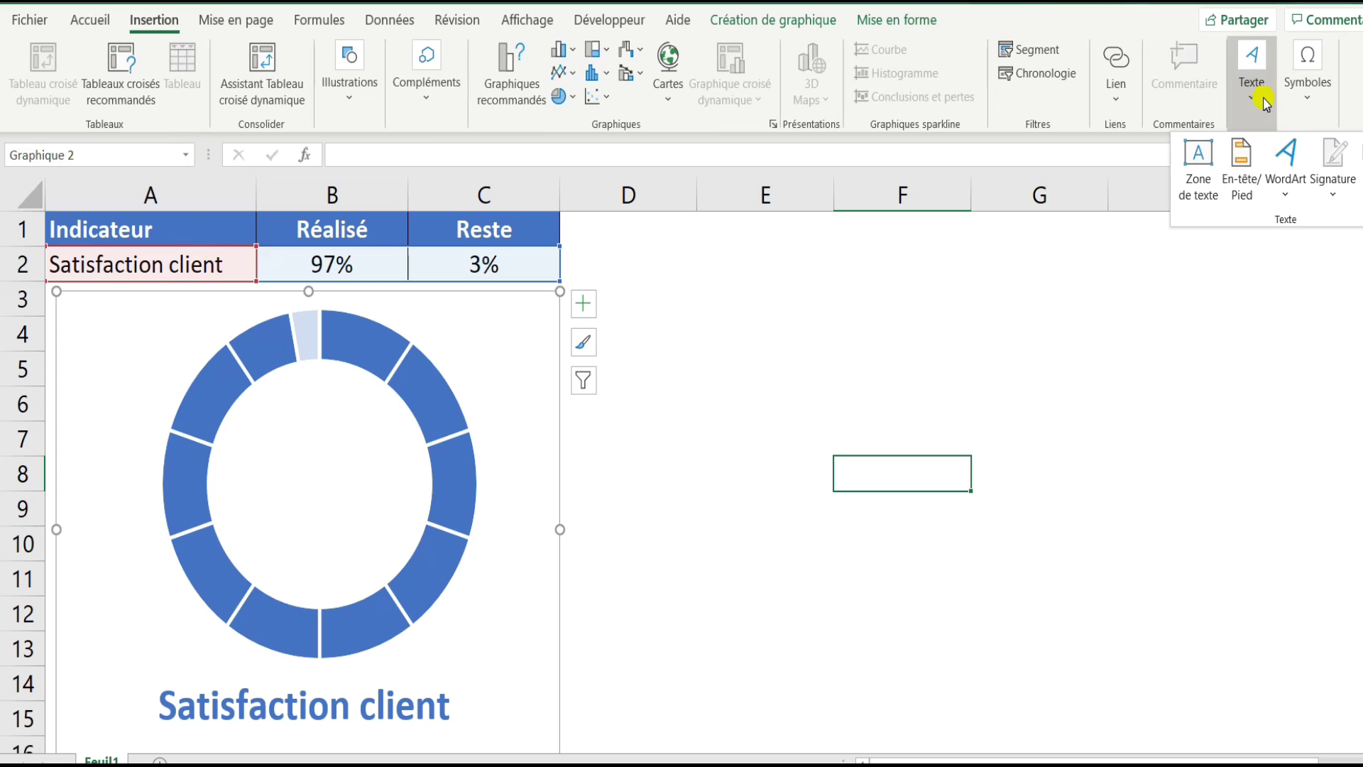
left_click(1198, 164)
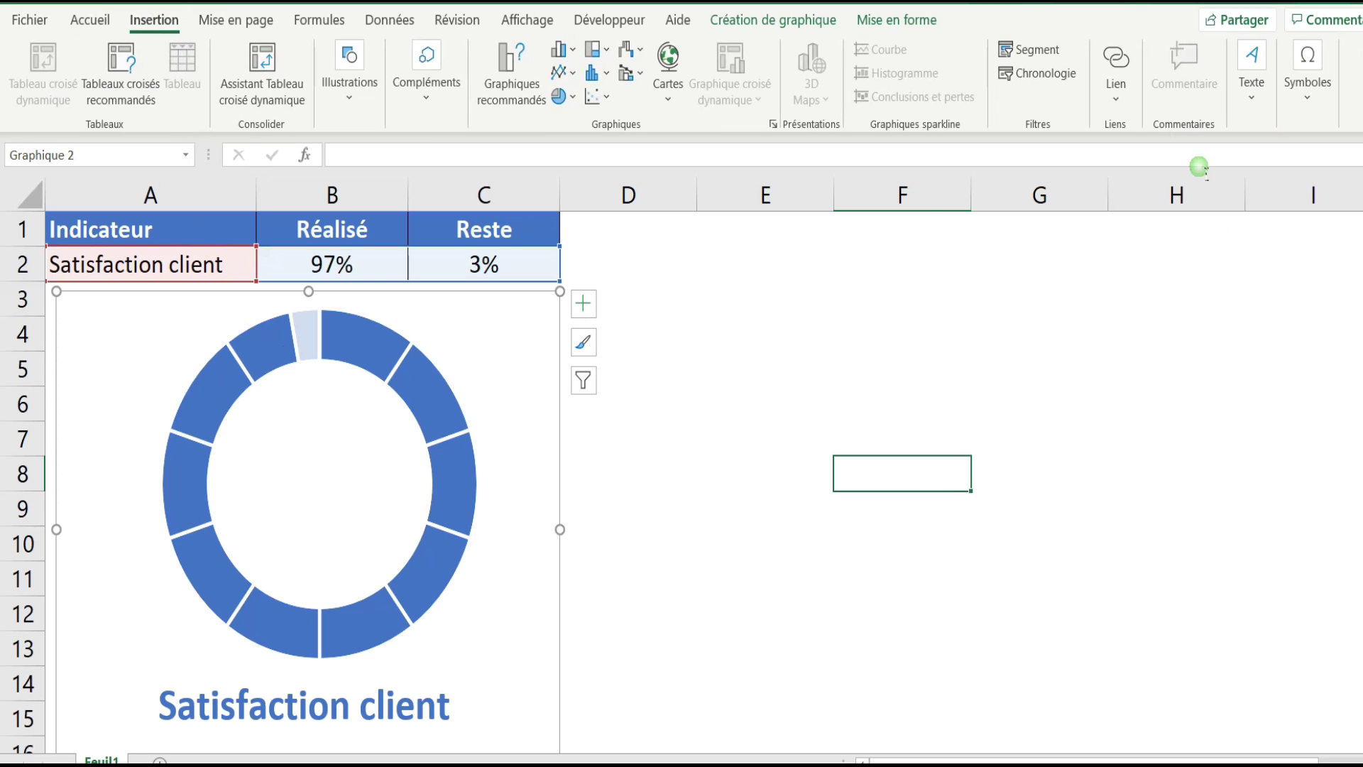
left_click_drag(225, 446, 467, 517)
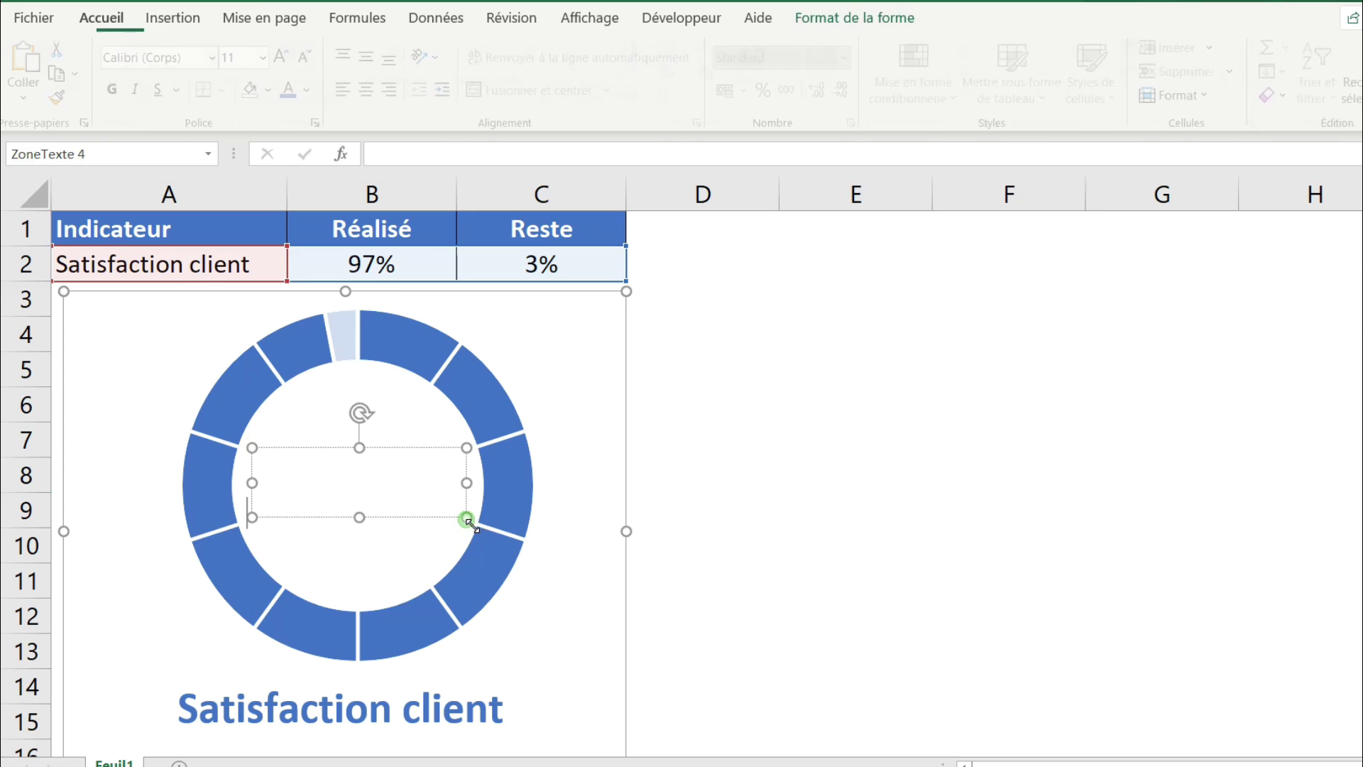
Step: Link the text box in the ring's centre to the Réalisé value with =Feuil1!$B$2
left_click(426, 154)
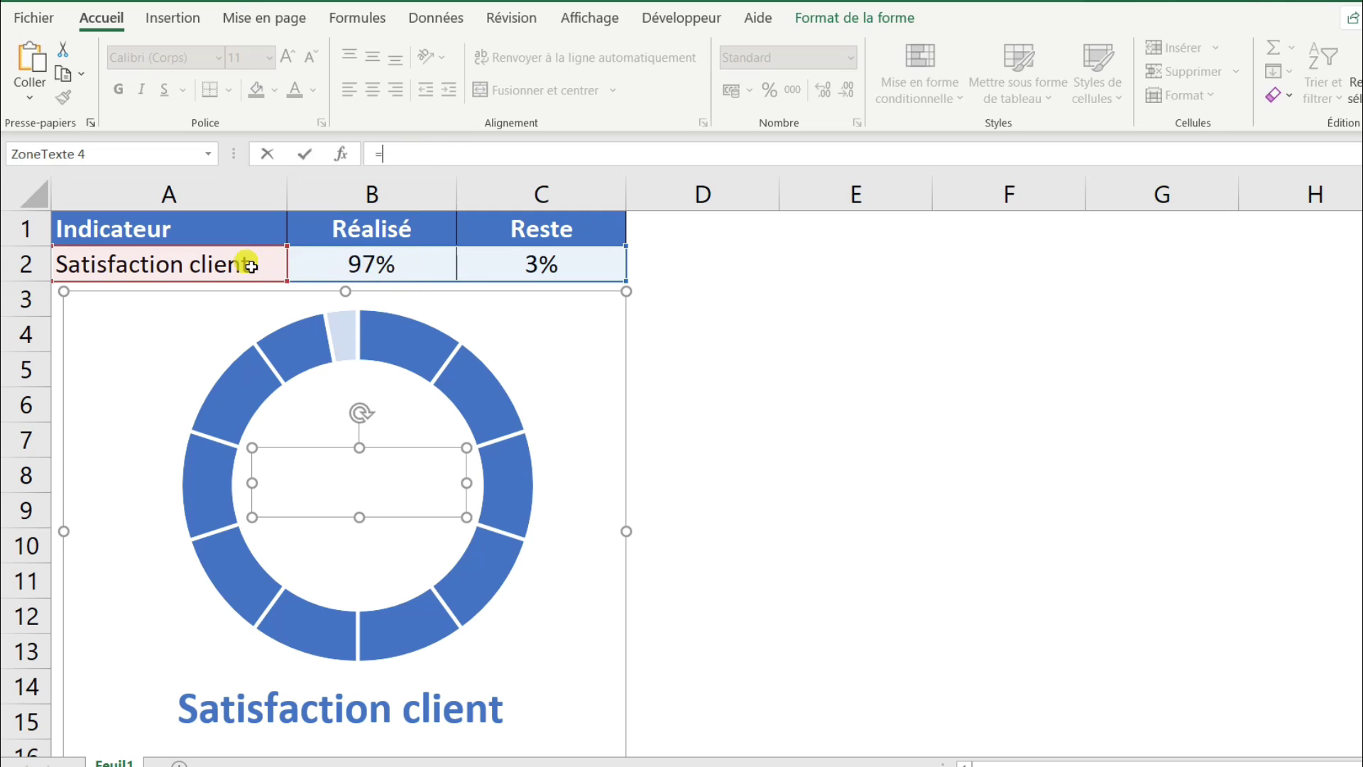
left_click(394, 268)
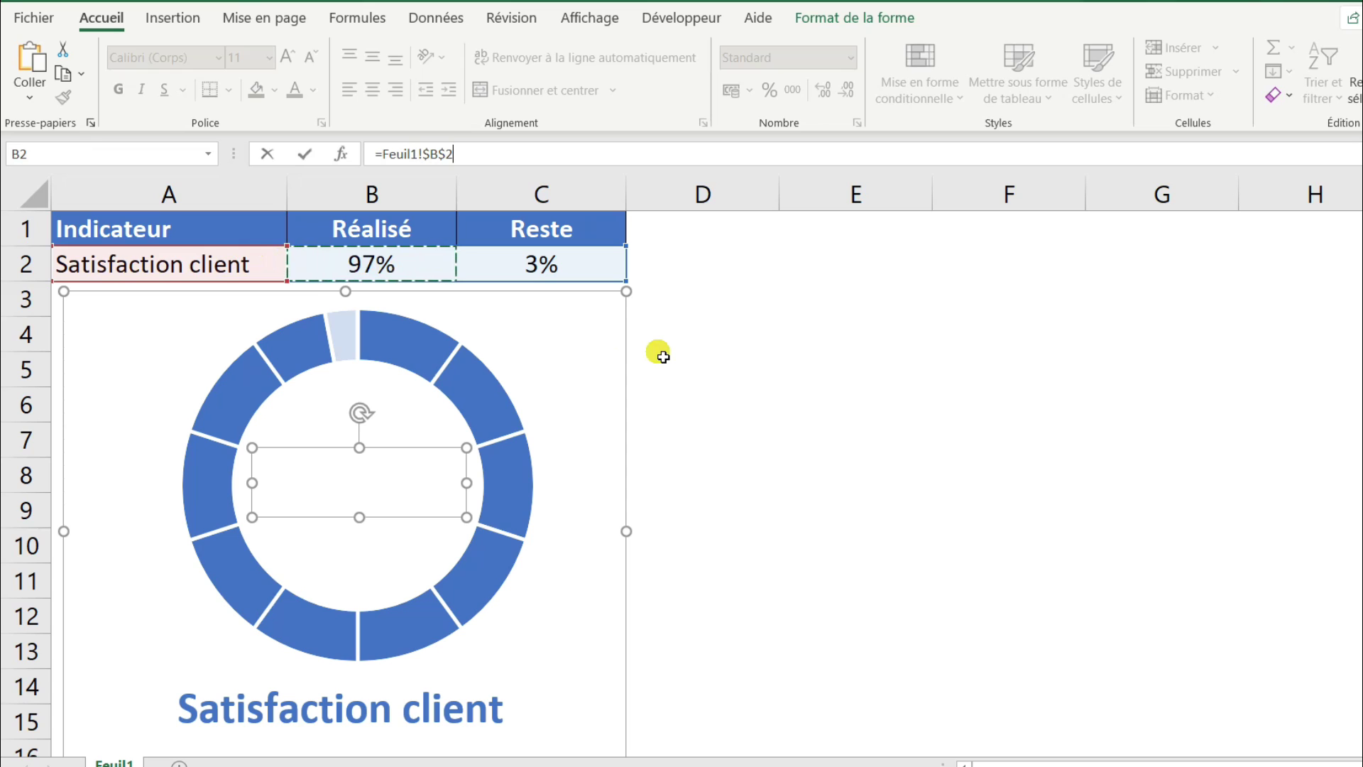
key("Return")
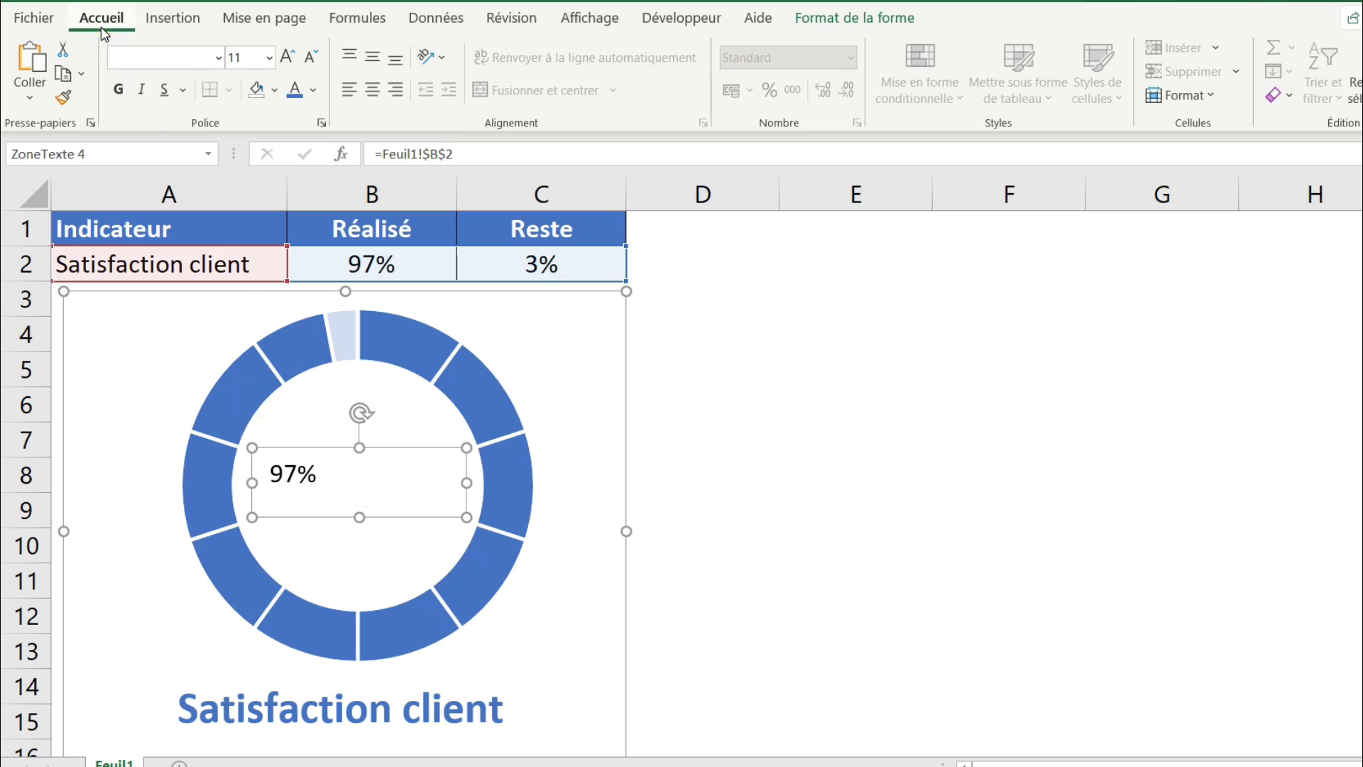
Step: Format the percentage label in the ring's centre in the same blue, bold and 24 pt
left_click(293, 96)
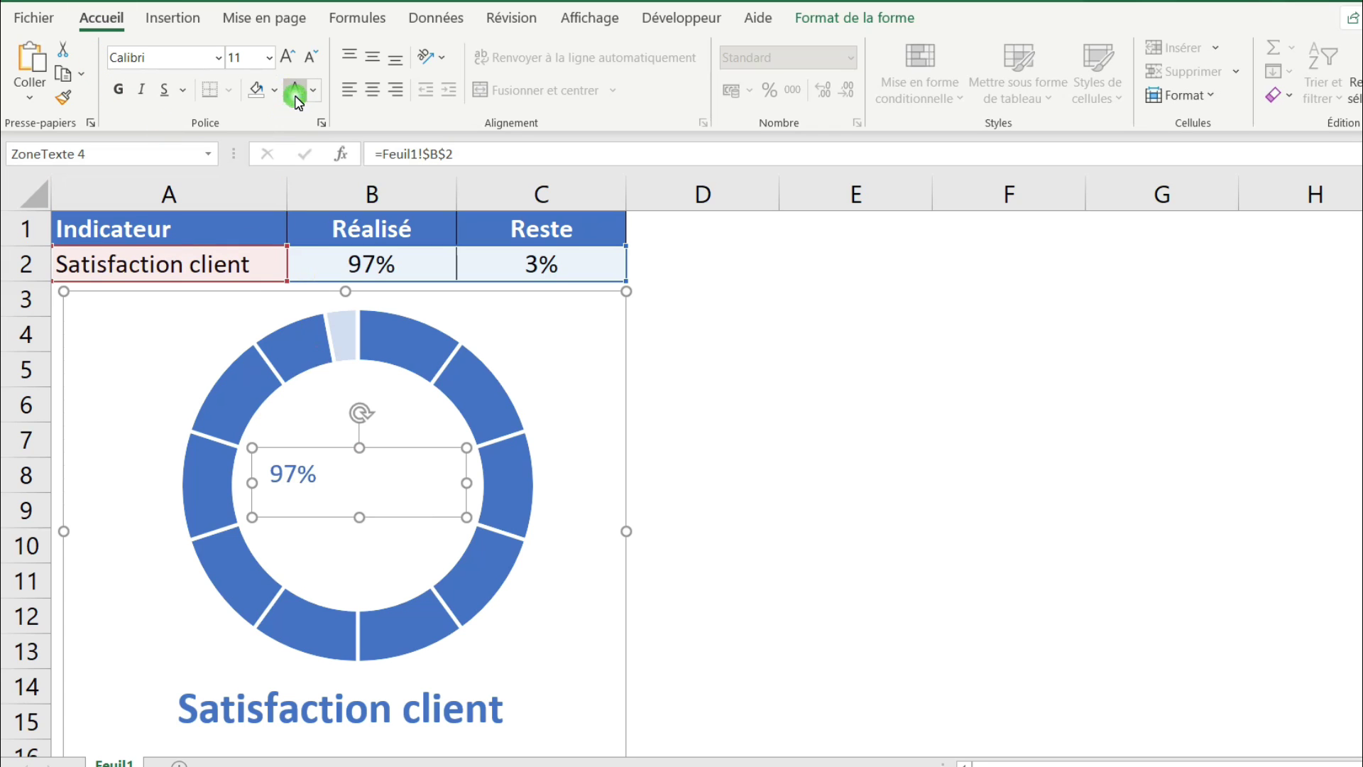
left_click(118, 90)
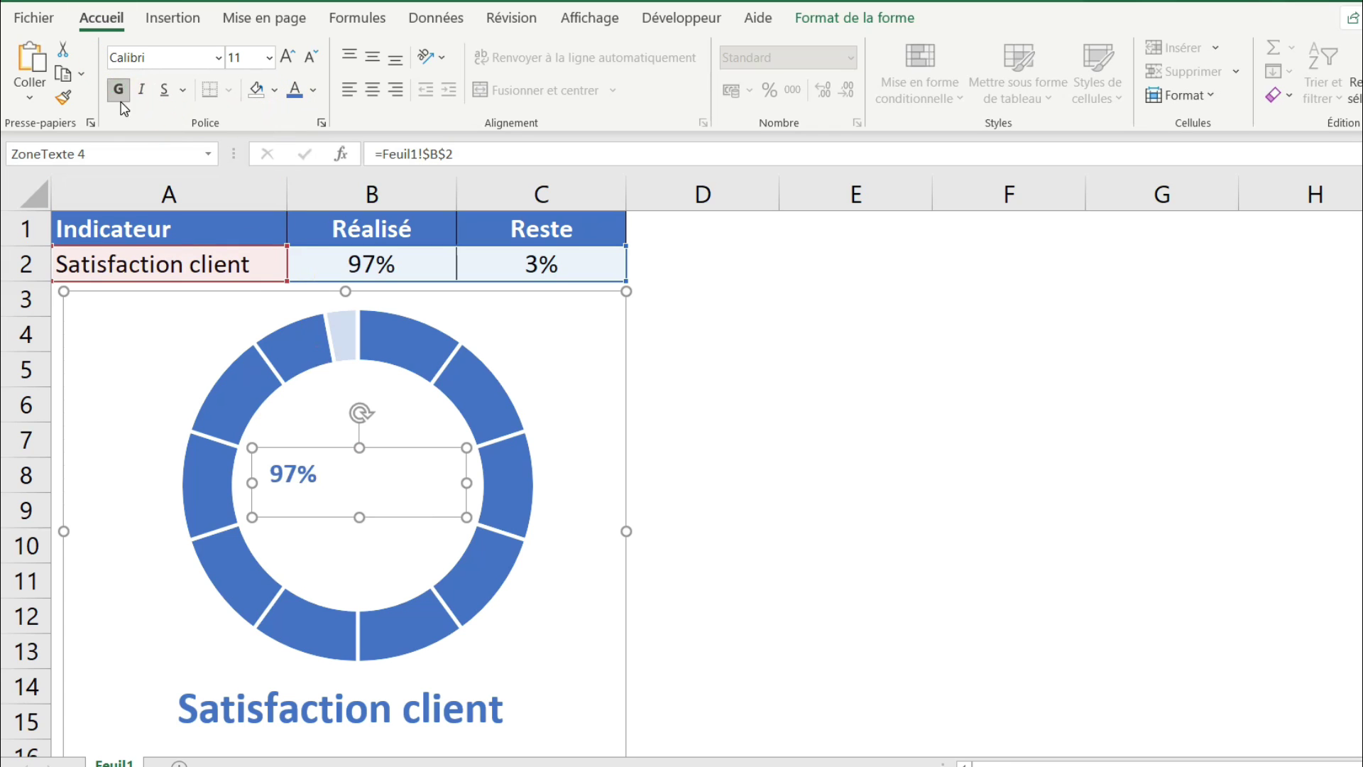
left_click(288, 57)
left_click(288, 57)
left_click(288, 57)
left_click(288, 56)
left_click(288, 57)
left_click(288, 57)
left_click(288, 57)
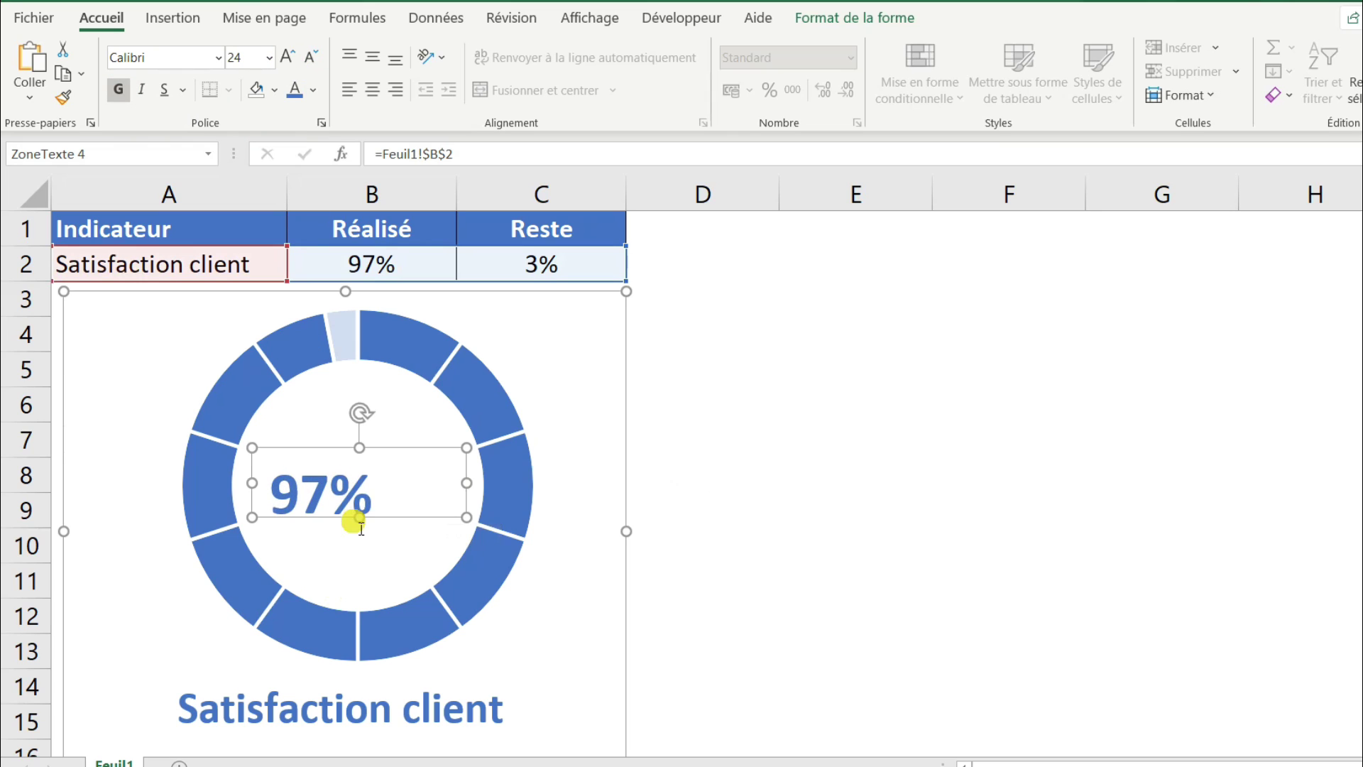
Step: Resize the percentage text box to fit its text, centre it within the ring and deselect the chart
left_click(421, 508)
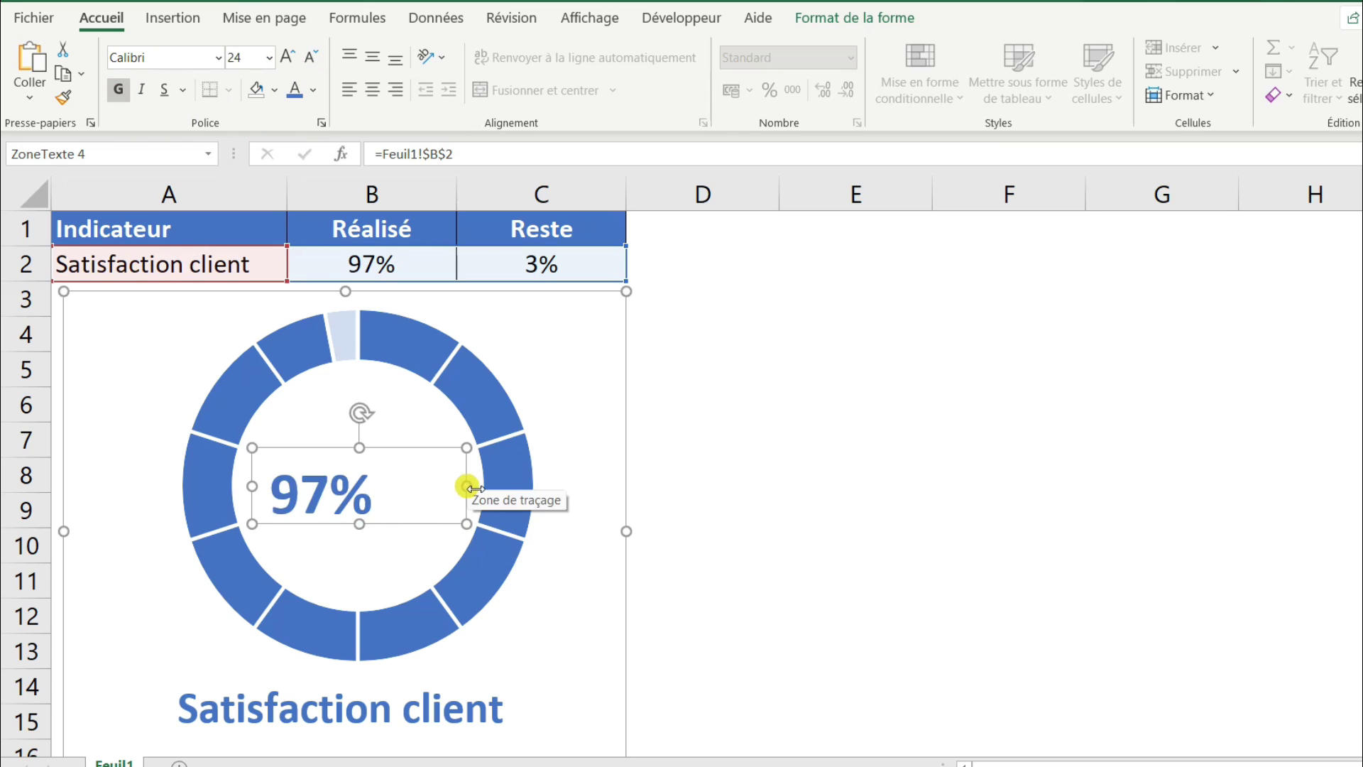
left_click_drag(466, 486, 392, 496)
left_click_drag(355, 454, 392, 450)
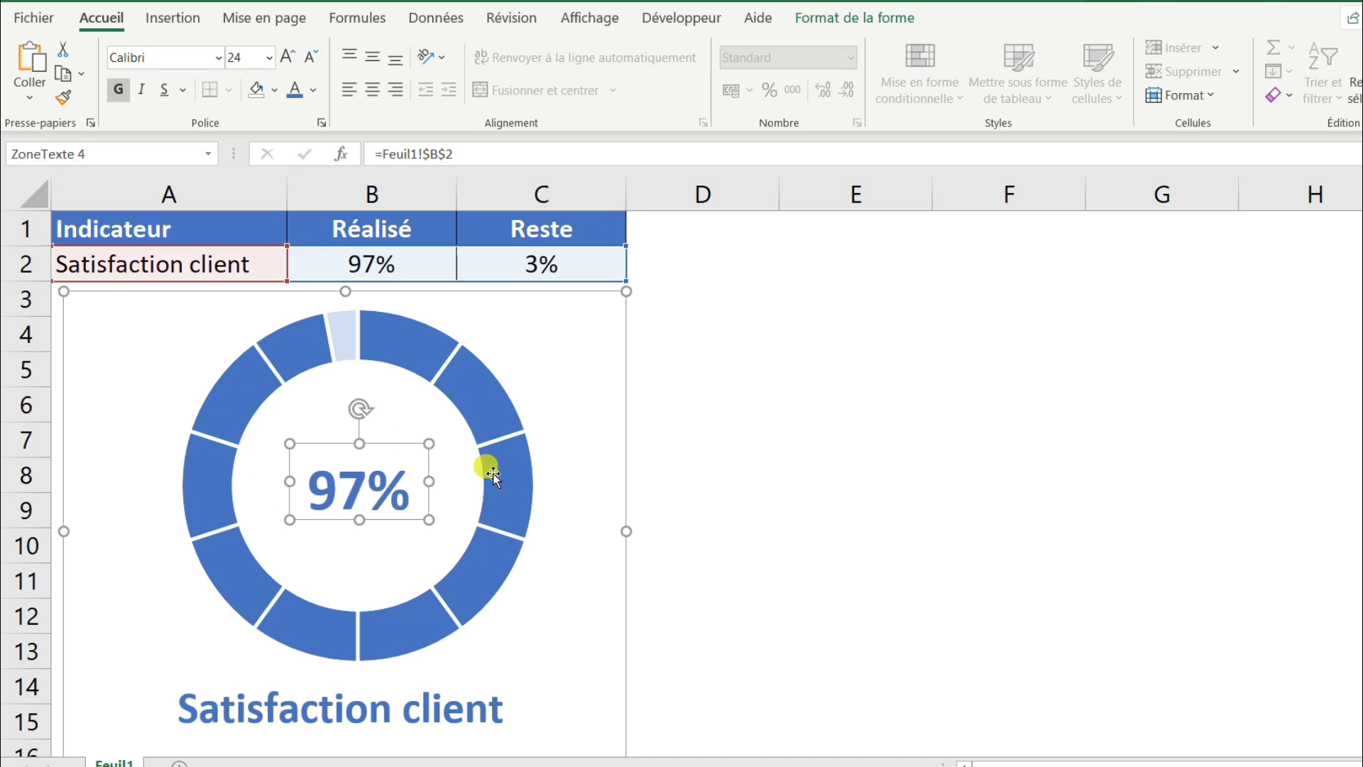
left_click(556, 372)
left_click(798, 365)
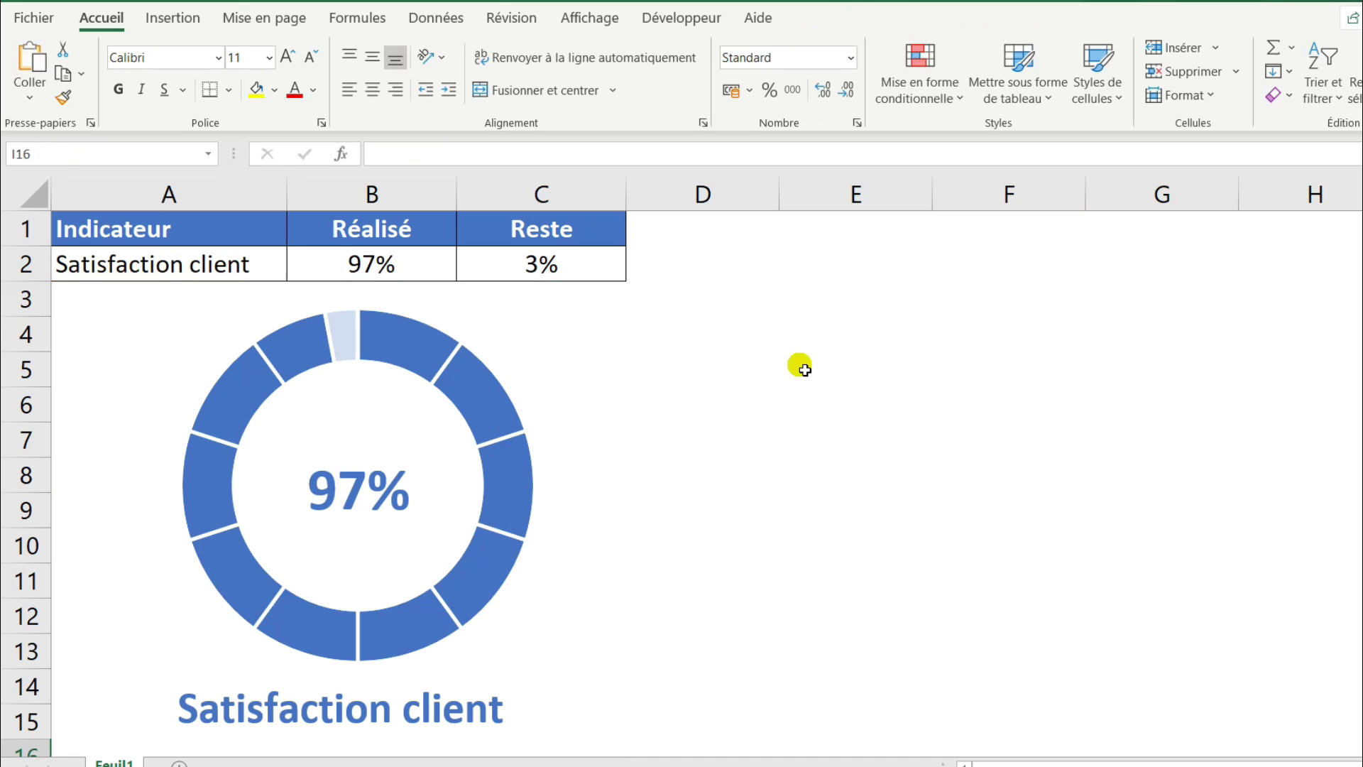